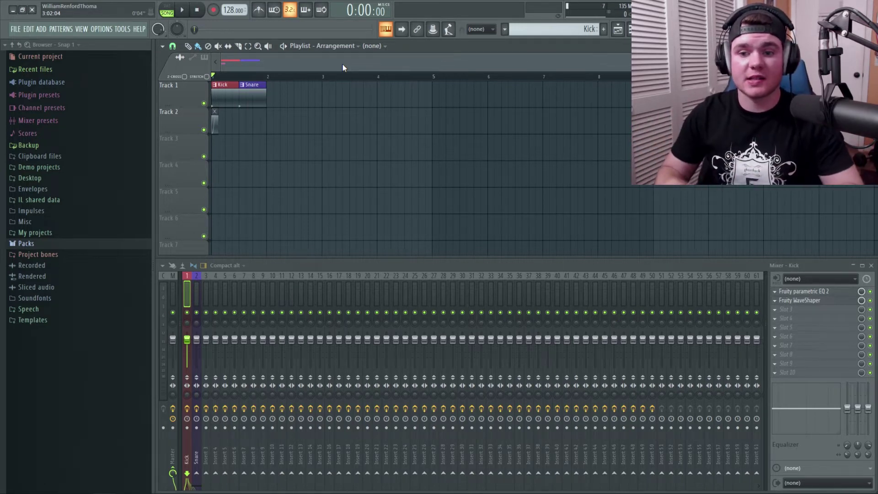
# Step: Load the 808 Kick sample from the Packs > Drums > Kicks folder into the Kick channel
pyautogui.click(25, 243)
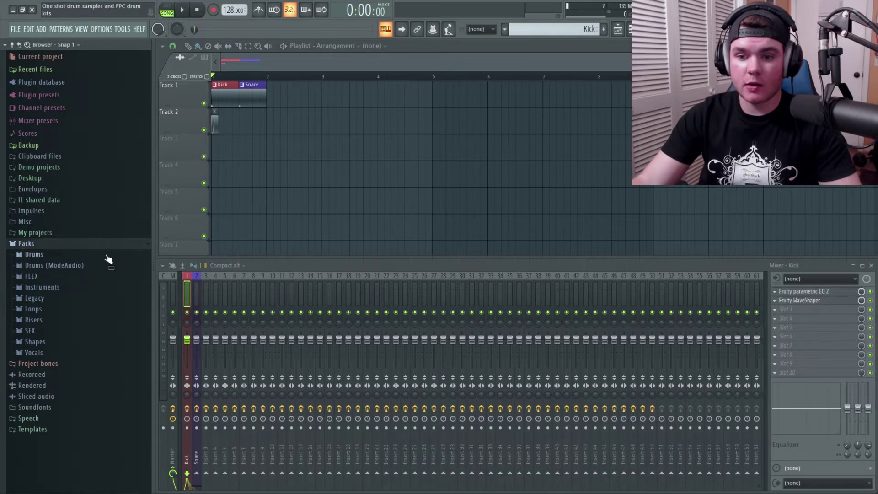
pyautogui.click(66, 258)
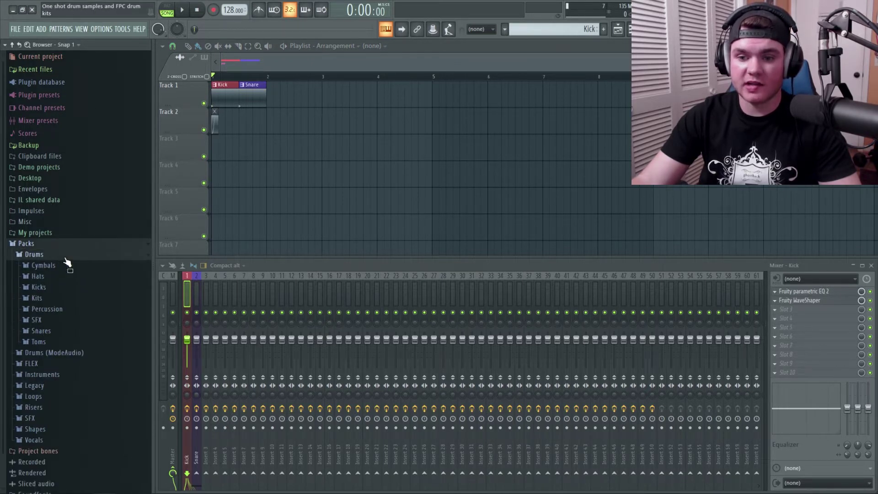
pyautogui.click(61, 288)
pyautogui.click(55, 199)
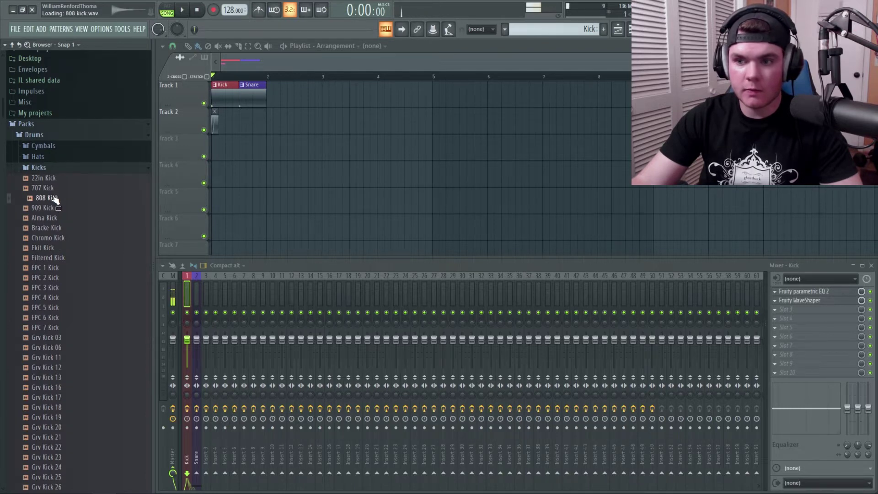
pyautogui.press('alt')
pyautogui.press('F6')
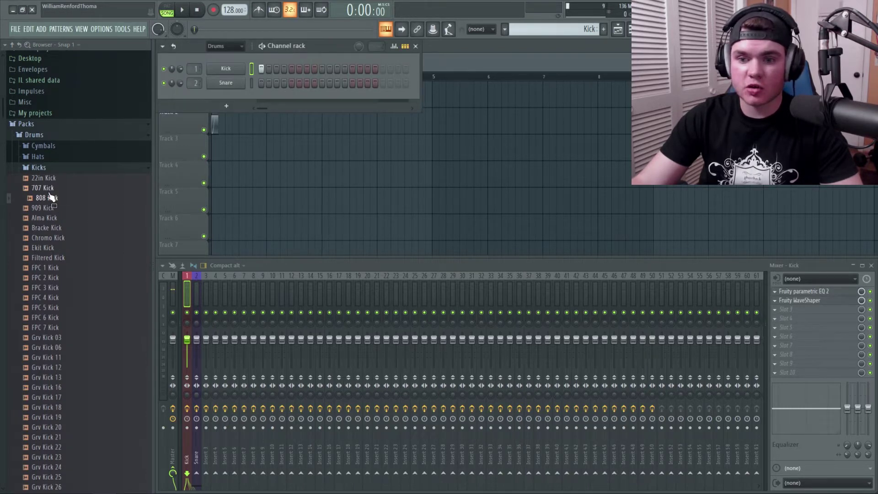
pyautogui.moveTo(50, 197); pyautogui.dragTo(226, 69)
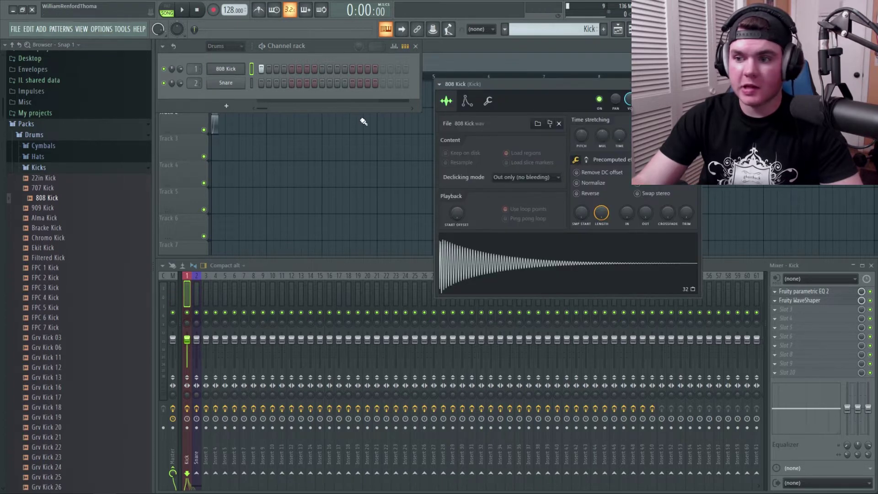
# Step: Normalize the 808 Kick sample, shorten its length so the tail ends early, and audition it
pyautogui.moveTo(504, 84); pyautogui.dragTo(256, 150)
pyautogui.click(350, 222)
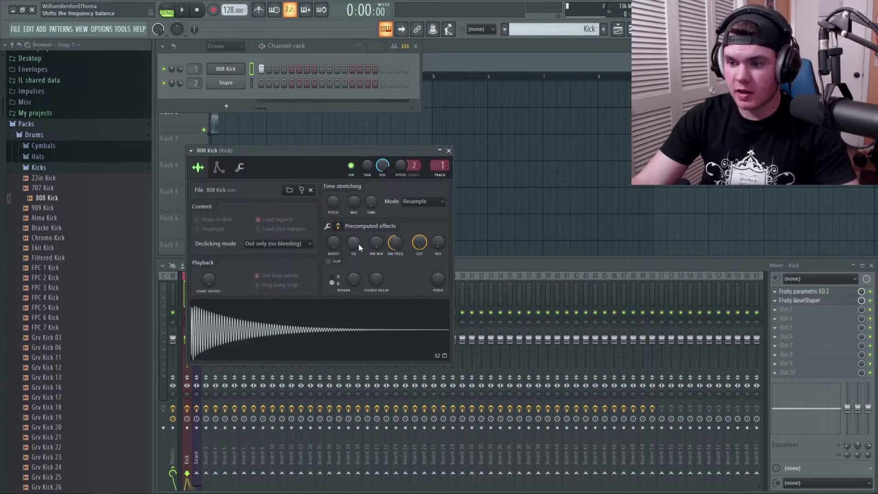
pyautogui.click(328, 228)
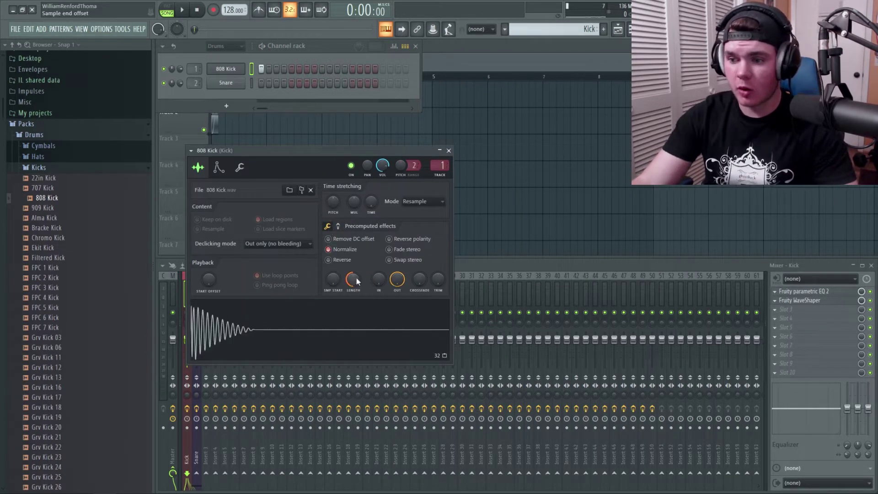
pyautogui.moveTo(354, 279); pyautogui.dragTo(354, 284)
pyautogui.press('q')
pyautogui.press('q')
pyautogui.press('q')
pyautogui.press('q')
pyautogui.press('q')
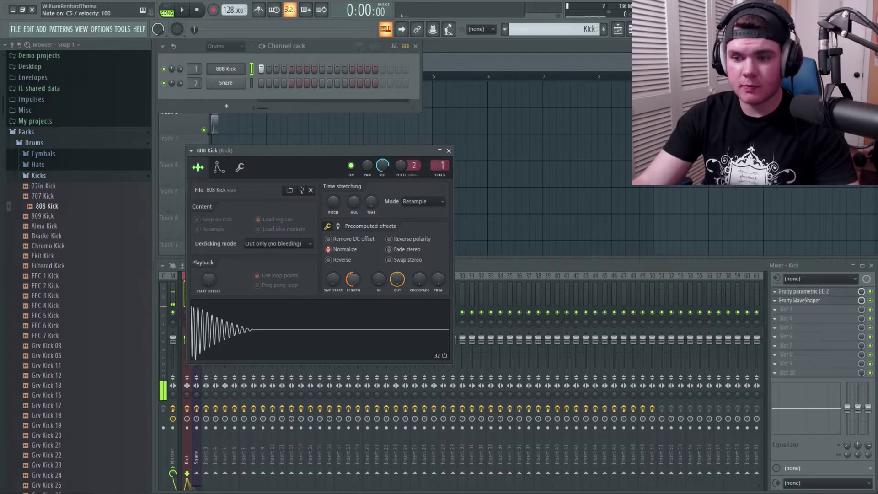
# Step: Audition the shortened 808 Kick and raise its Pogo amount in the precomputed effects
pyautogui.click(341, 227)
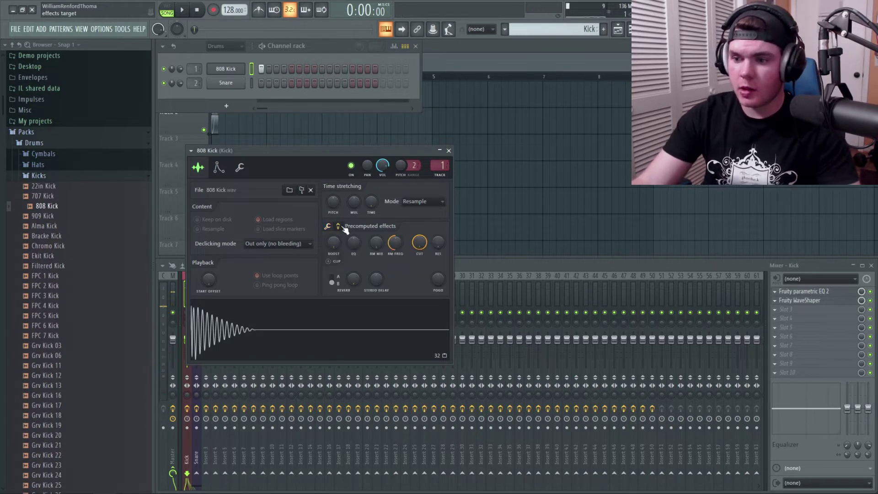
pyautogui.press('q')
pyautogui.press('q')
pyautogui.press('q')
pyautogui.press('q')
pyautogui.moveTo(438, 280)
pyautogui.mouseDown()
pyautogui.moveTo(437, 292)
pyautogui.moveTo(437, 269)
pyautogui.mouseUp()
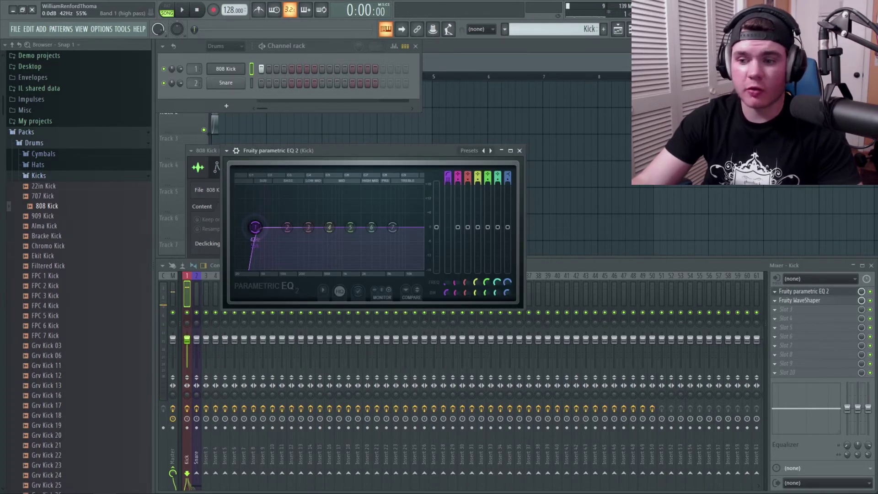
# Step: Bend the rising segment of the Kick track's Fruity WaveShaper curve upward for more distortion
pyautogui.click(800, 300)
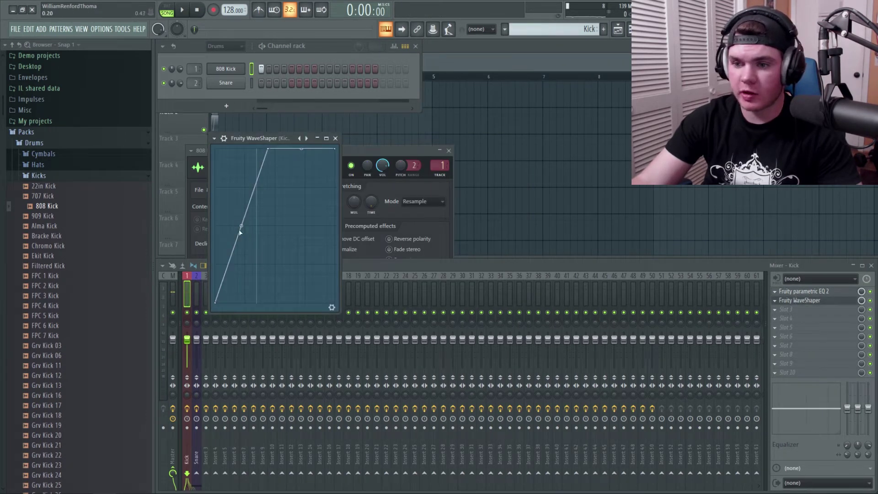
pyautogui.moveTo(239, 232); pyautogui.dragTo(241, 212)
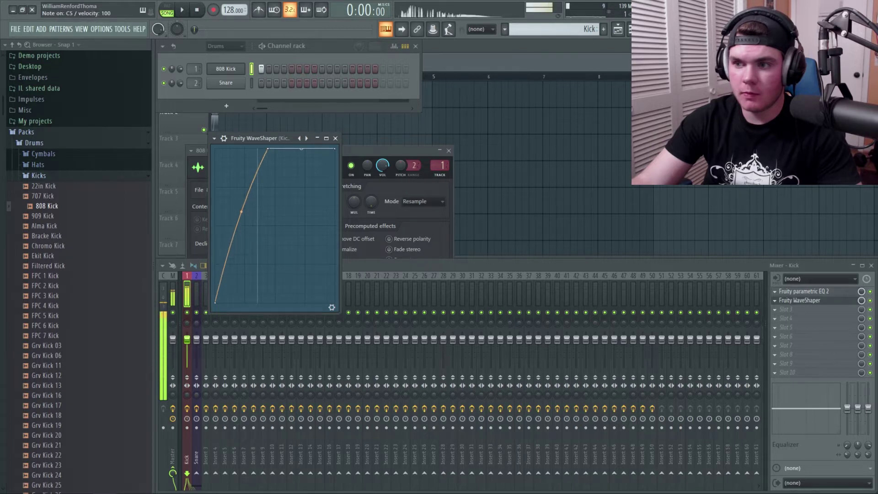
pyautogui.click(335, 138)
# Step: Capture the processed kick in Edison on the Kick mixer track and trim the recording to a single hit
pyautogui.click(787, 311)
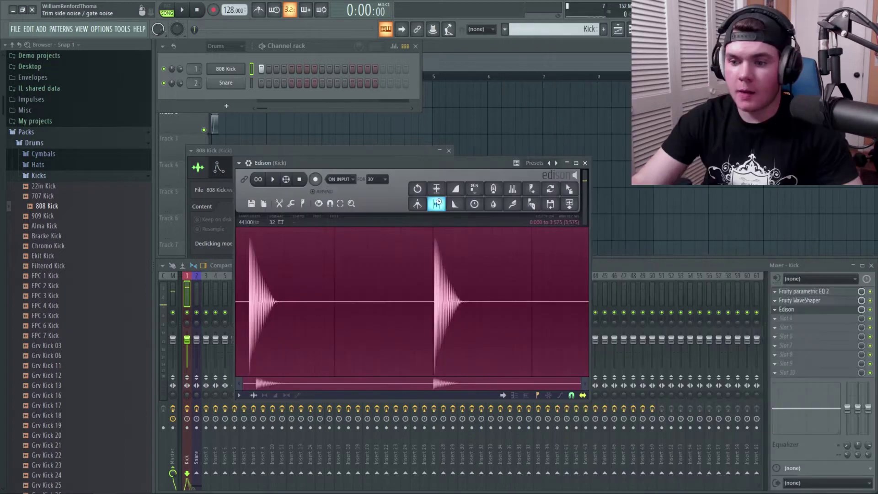
pyautogui.click(437, 203)
pyautogui.moveTo(285, 268); pyautogui.dragTo(329, 260)
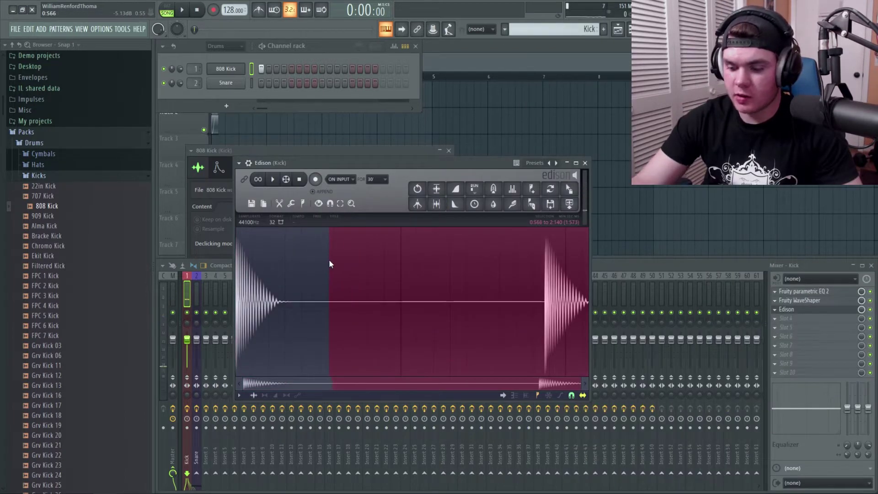
pyautogui.press('Delete')
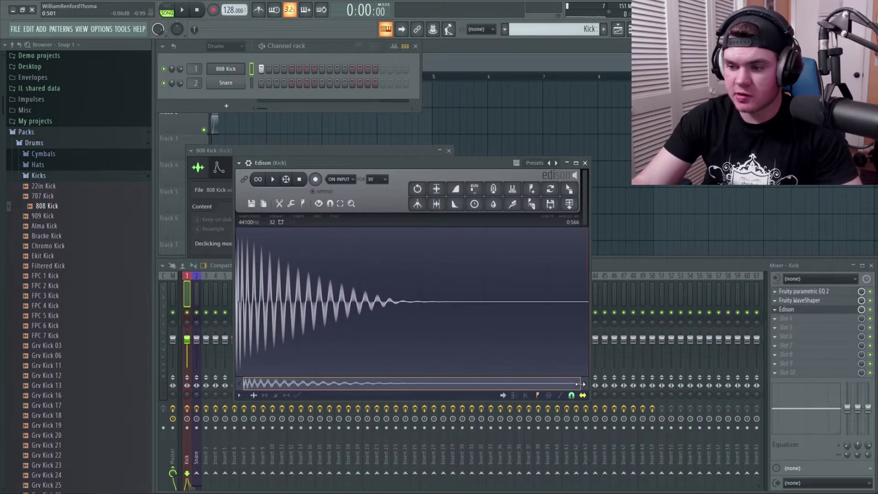
# Step: Delete the first few samples of the kick recording in Edison up to the zero crossing, and play it back
pyautogui.moveTo(582, 384); pyautogui.dragTo(475, 384)
pyautogui.moveTo(243, 286); pyautogui.dragTo(633, 314)
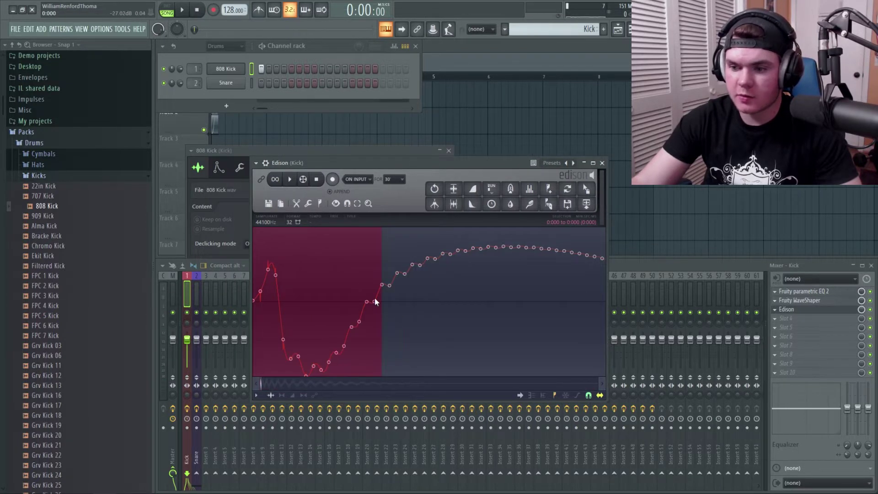
pyautogui.moveTo(375, 302); pyautogui.dragTo(375, 311)
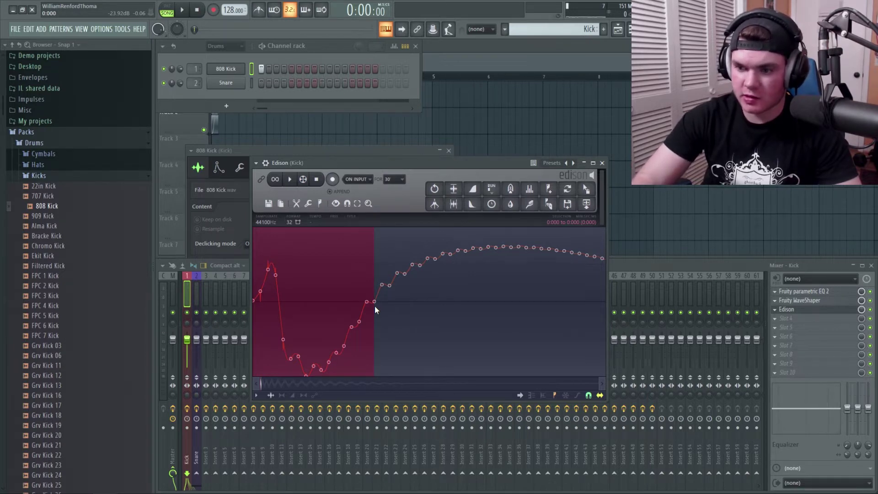
pyautogui.press('Delete')
pyautogui.moveTo(262, 383); pyautogui.dragTo(600, 384)
pyautogui.press('space')
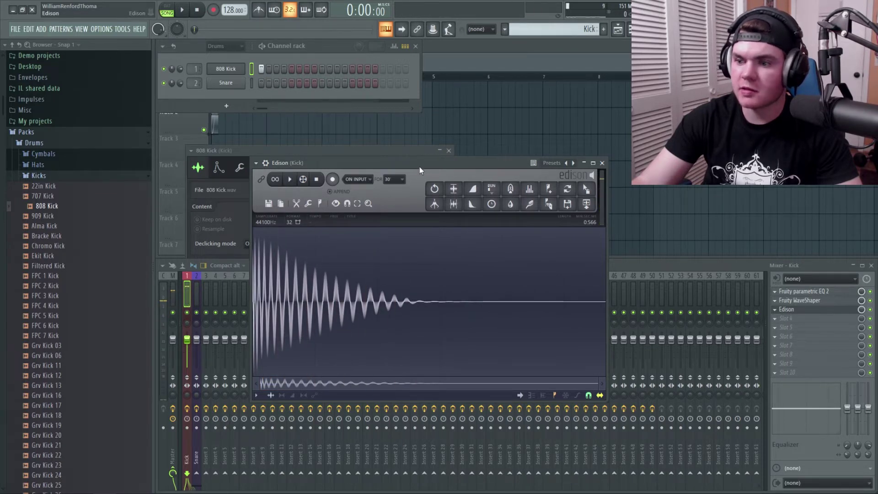
# Step: Load the trimmed Edison recording into the Kick channel and set its Pogo amount to 4%
pyautogui.moveTo(457, 163); pyautogui.dragTo(532, 187)
pyautogui.moveTo(662, 216); pyautogui.dragTo(221, 71)
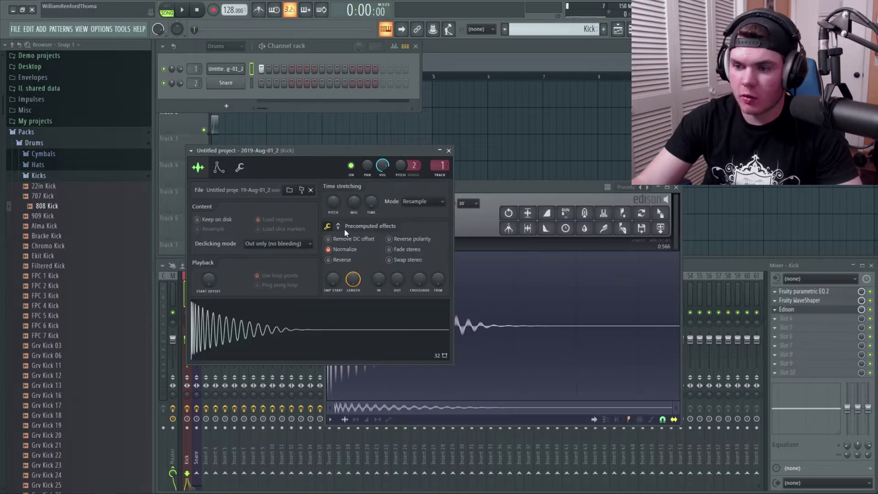
pyautogui.click(338, 226)
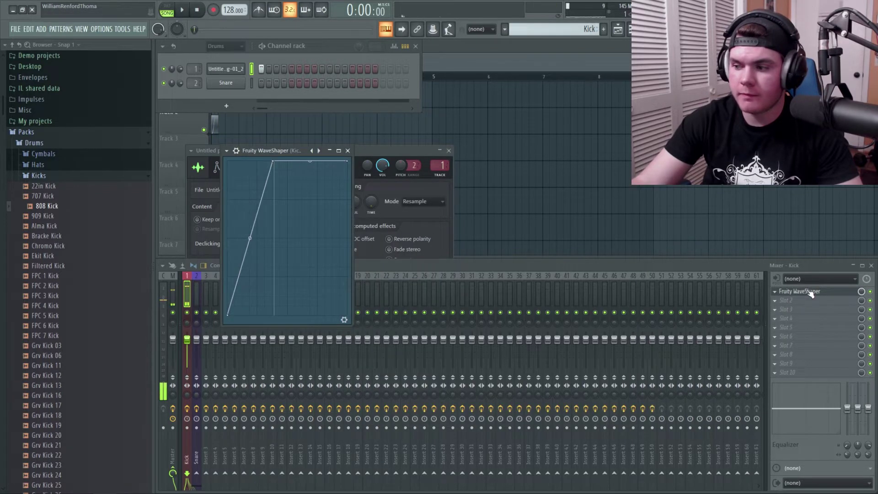
pyautogui.click(809, 293)
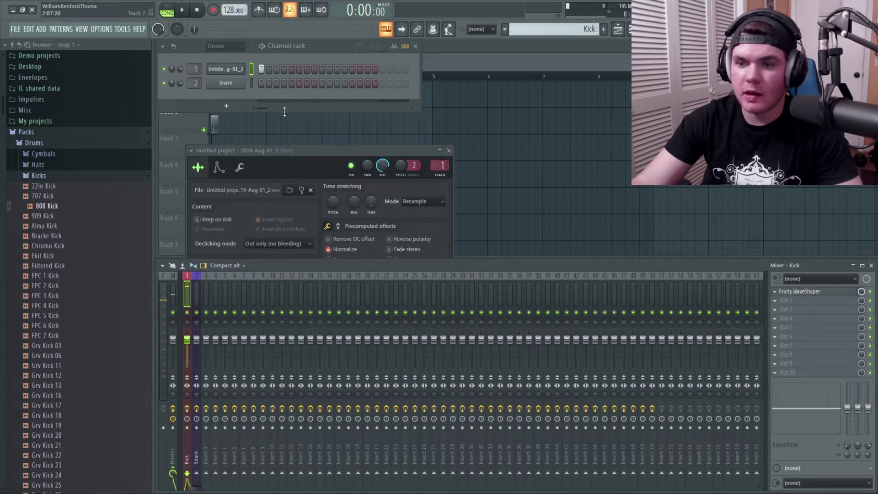
# Step: Load Ekit Clap 1 into the Snare channel and add a ModeAudio snare sample as a new channel below it
pyautogui.click(66, 179)
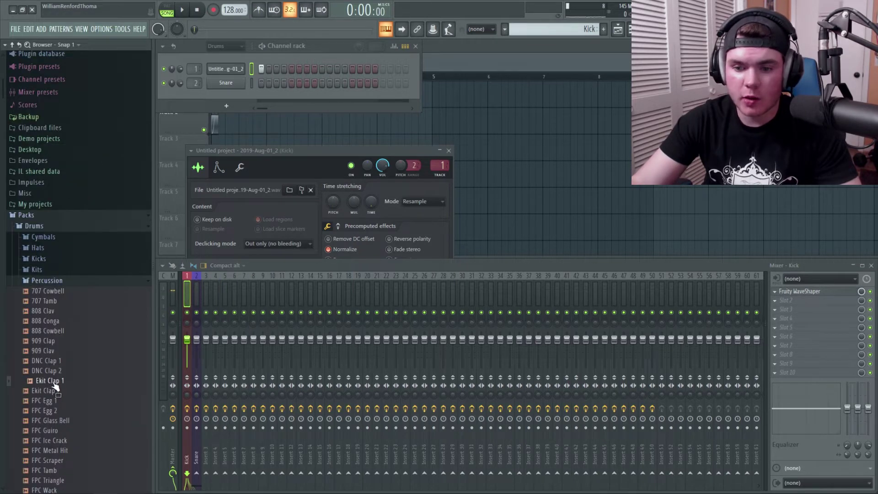
pyautogui.moveTo(54, 388); pyautogui.dragTo(225, 83)
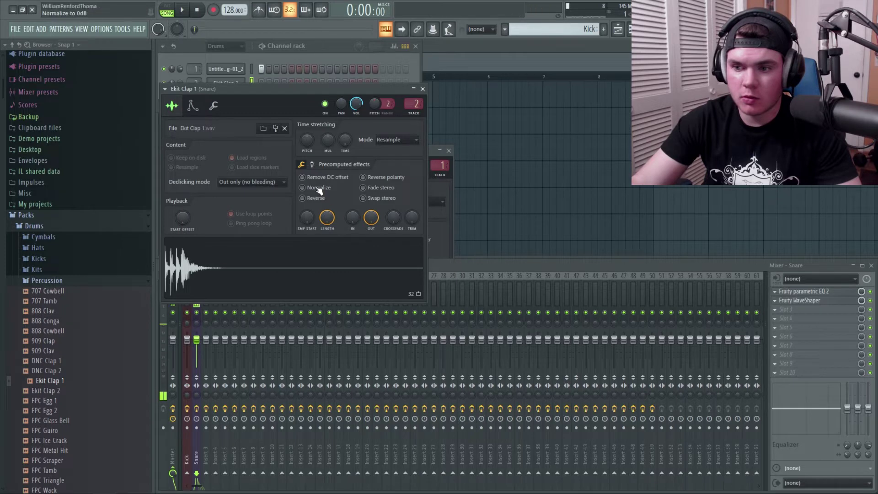
pyautogui.click(69, 301)
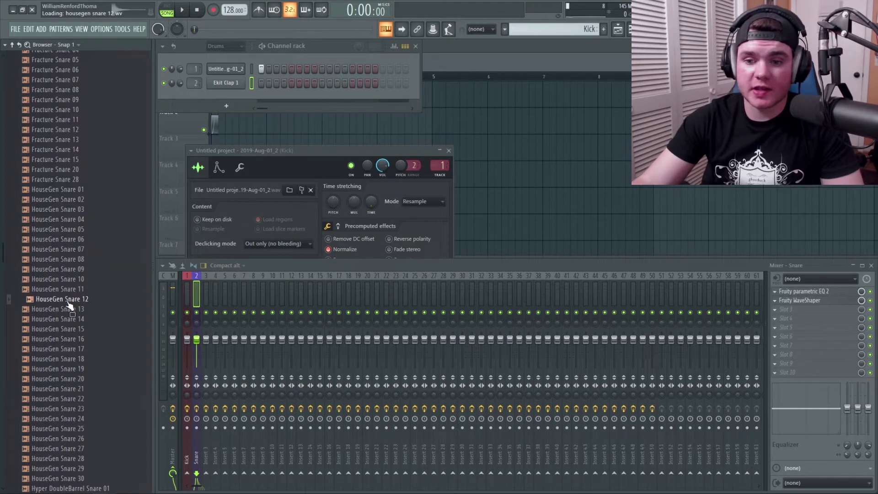
pyautogui.moveTo(68, 301); pyautogui.dragTo(227, 93)
pyautogui.scroll(15, 99, 210)
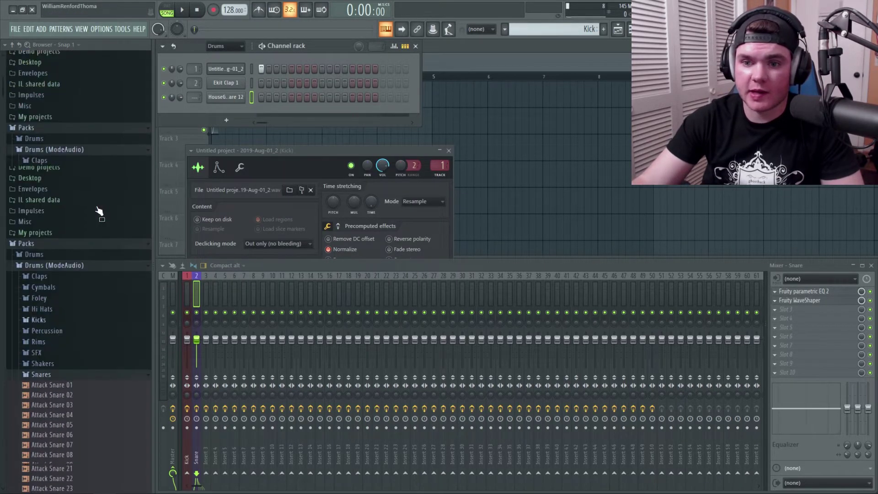
pyautogui.click(38, 376)
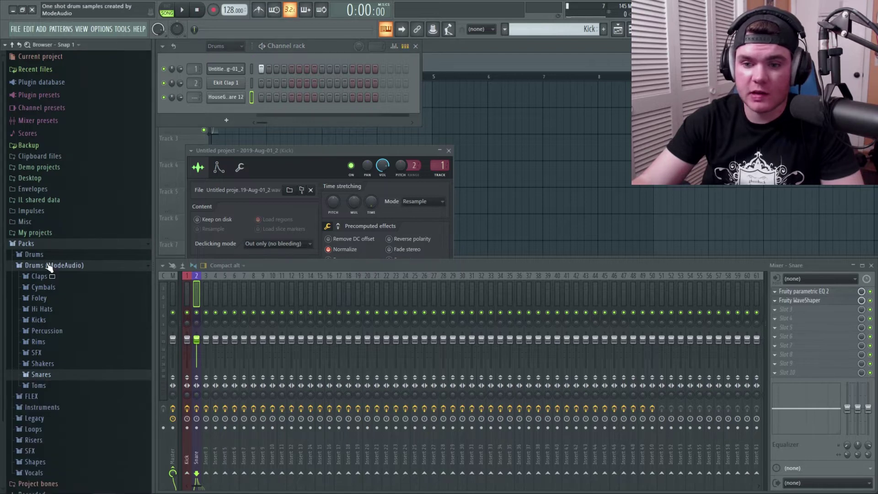
pyautogui.click(69, 267)
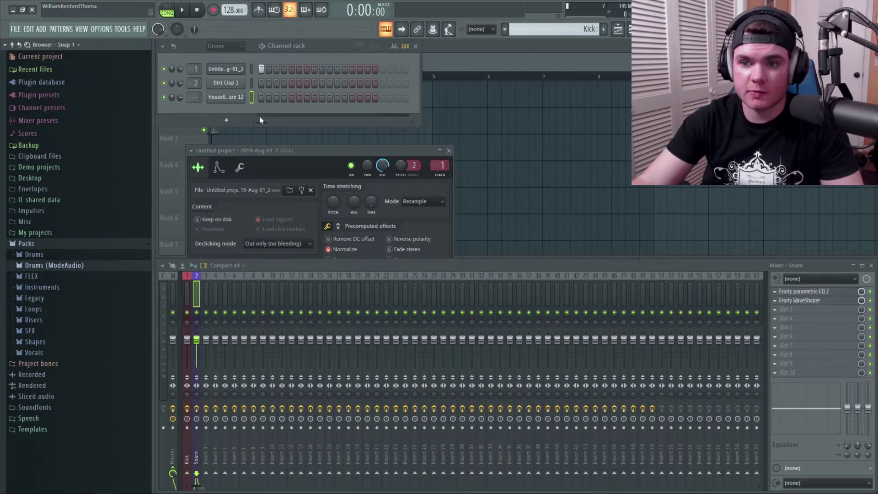
# Step: Normalize the sample in the newly added snare channel
pyautogui.click(226, 96)
pyautogui.moveTo(367, 216); pyautogui.dragTo(374, 221)
pyautogui.click(302, 188)
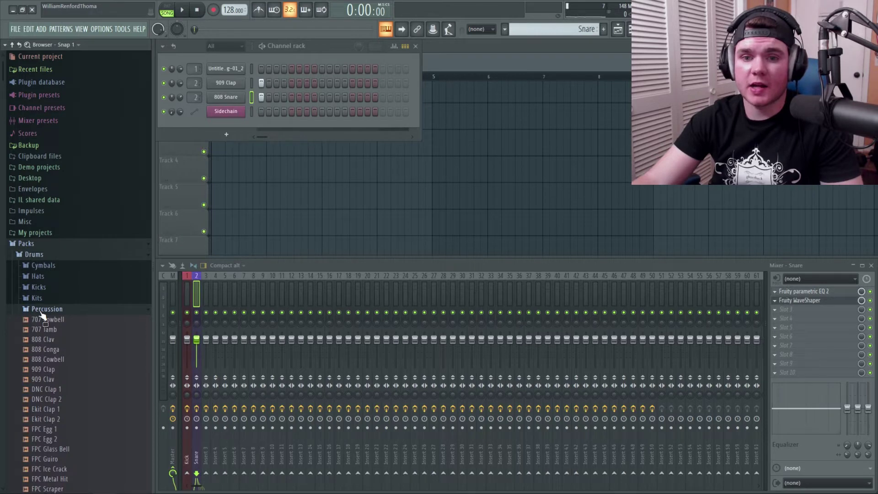
# Step: Play the arrangement to hear the layered 909 Clap and 808 Snare, and open the Snare track's Fruity WaveShaper
pyautogui.click(41, 312)
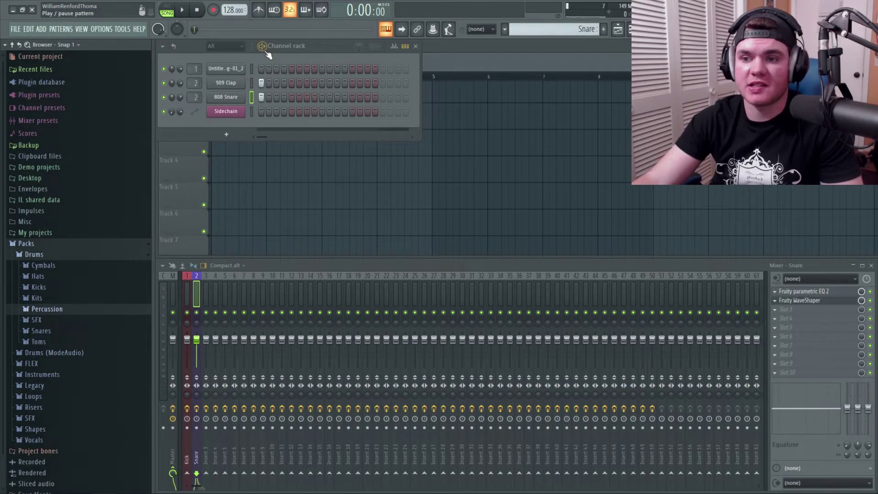
pyautogui.click(265, 50)
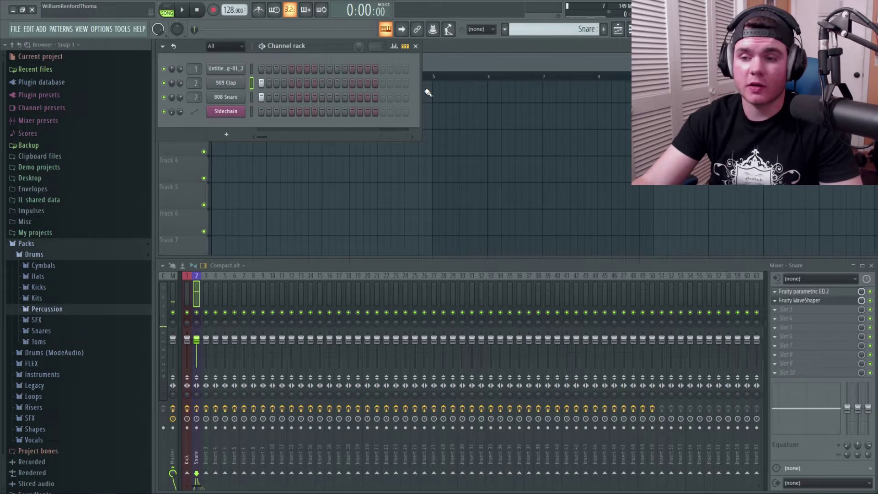
pyautogui.press('space')
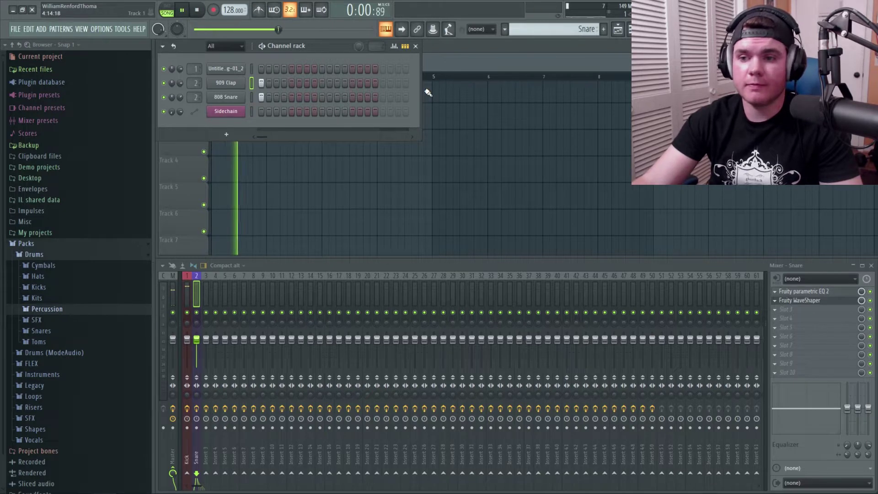
pyautogui.press('space')
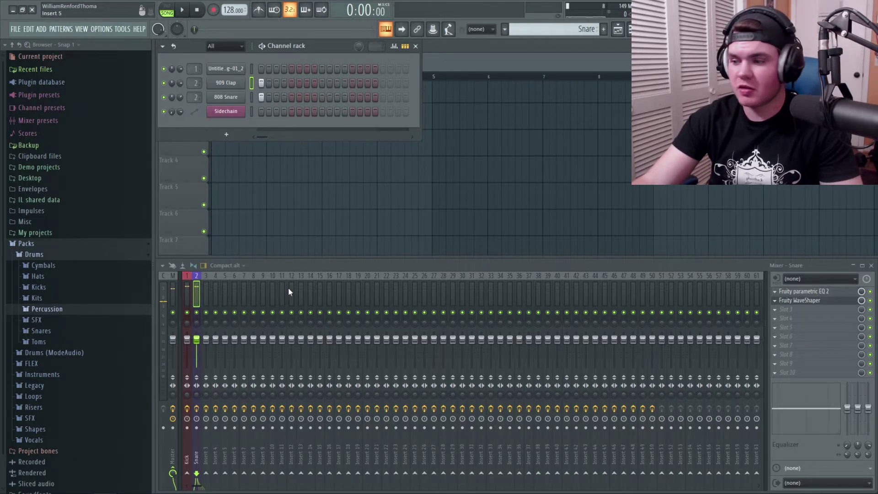
pyautogui.click(802, 301)
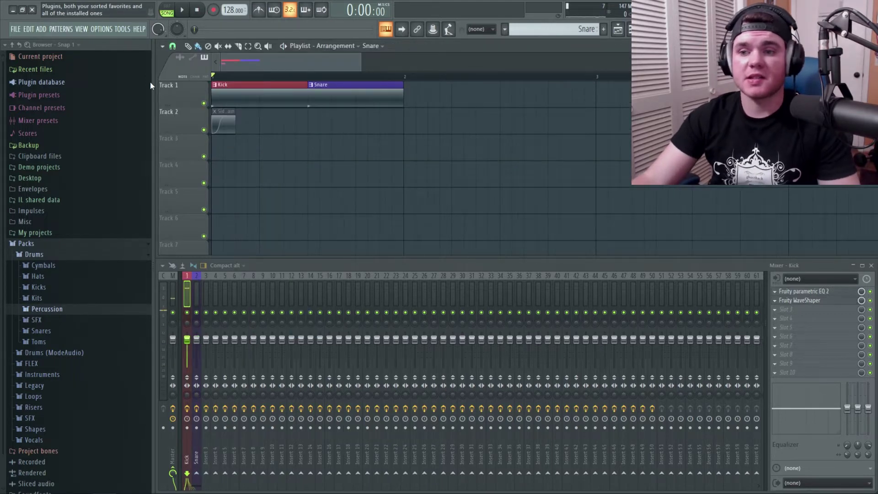
# Step: Play back the Kick and Snare patterns in the arrangement
pyautogui.press('space')
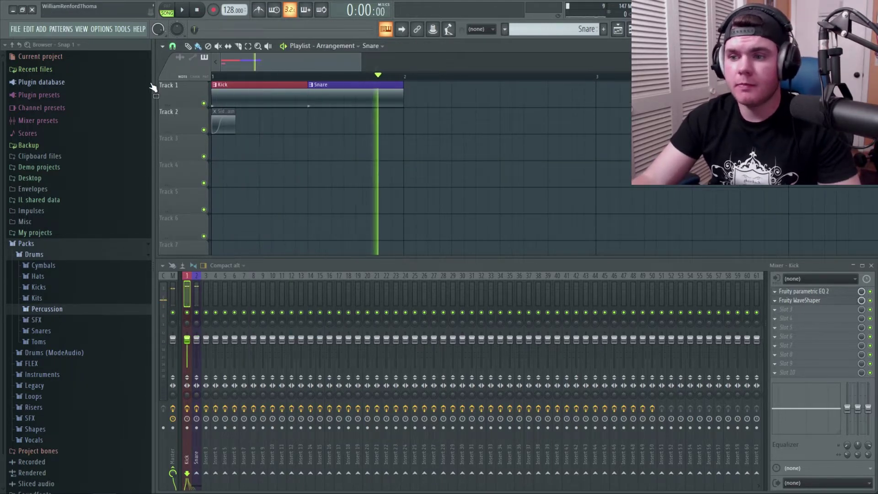
pyautogui.press('space')
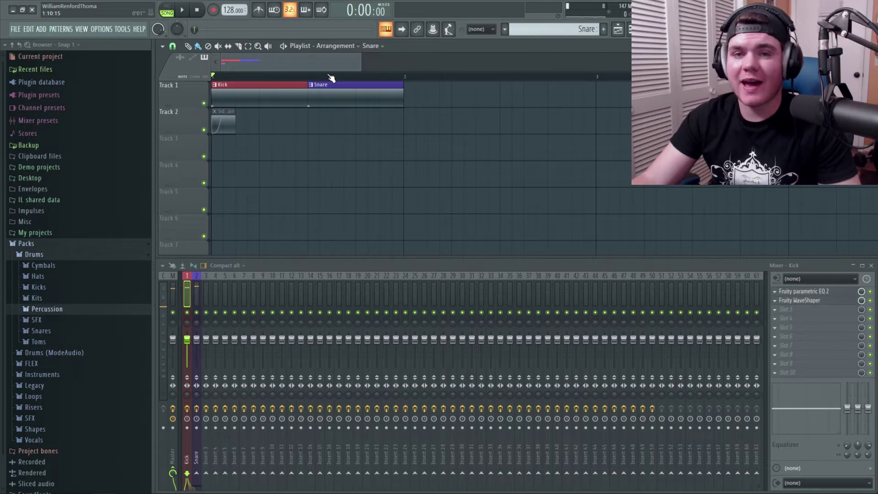
pyautogui.scroll(-2, 331, 77)
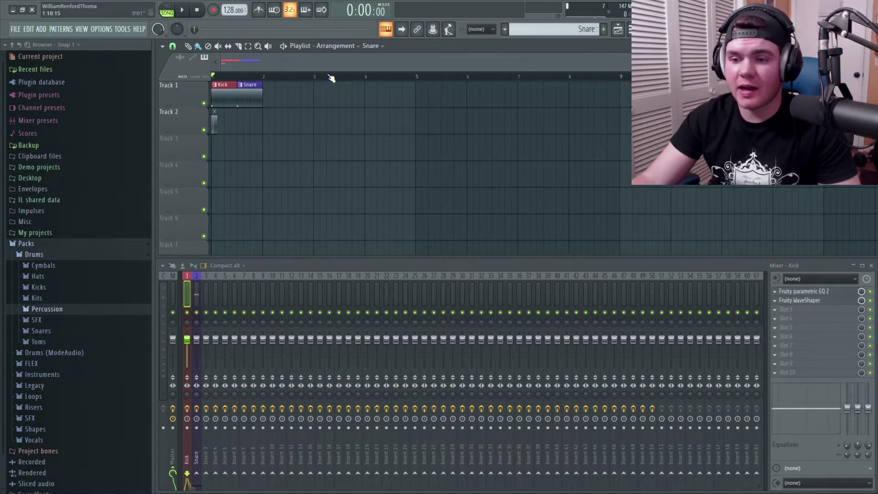
pyautogui.scroll(-1, 331, 78)
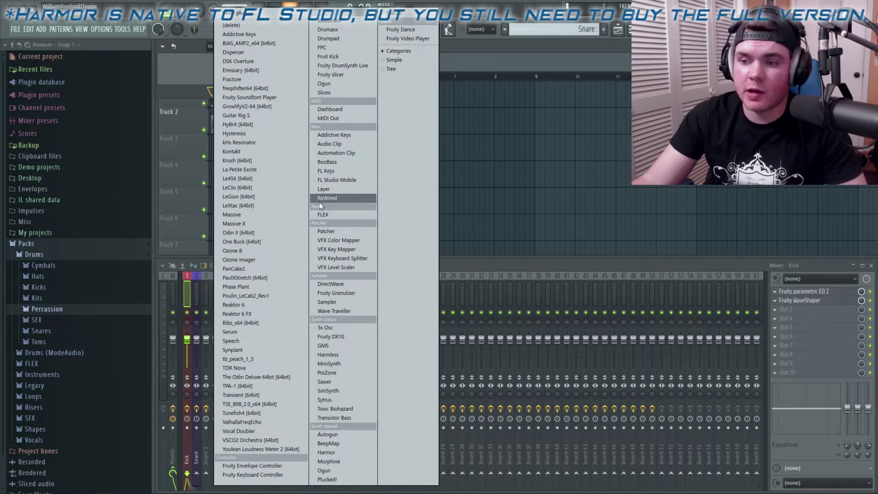
# Step: Add a FLEX channel and audition its Arksun Cityscape presets, choosing Haunting Hour
pyautogui.click(323, 215)
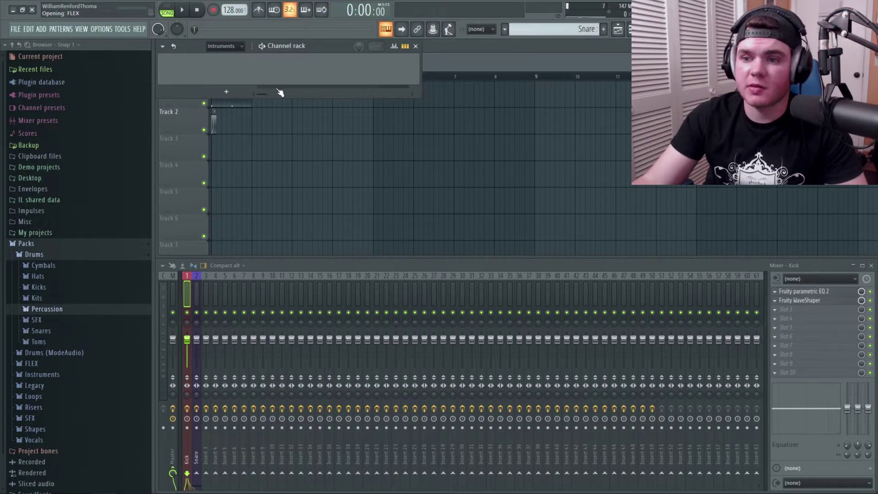
pyautogui.moveTo(333, 103); pyautogui.dragTo(316, 87)
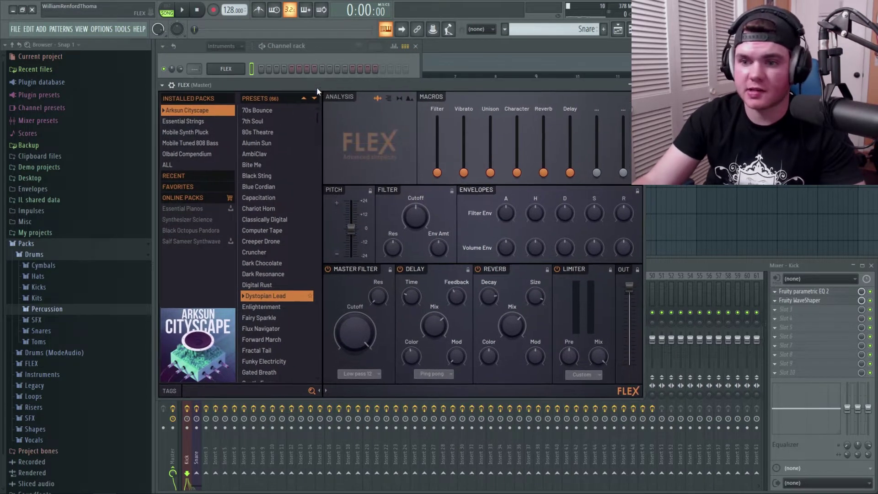
pyautogui.click(259, 247)
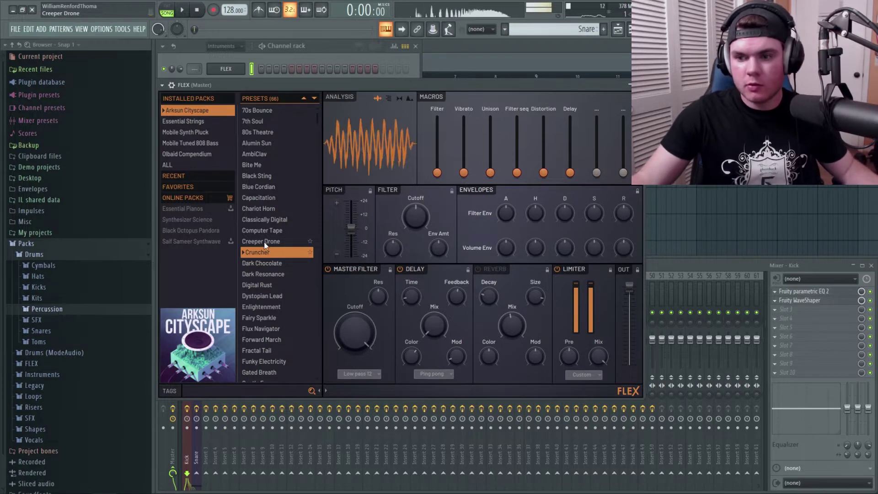
pyautogui.click(260, 285)
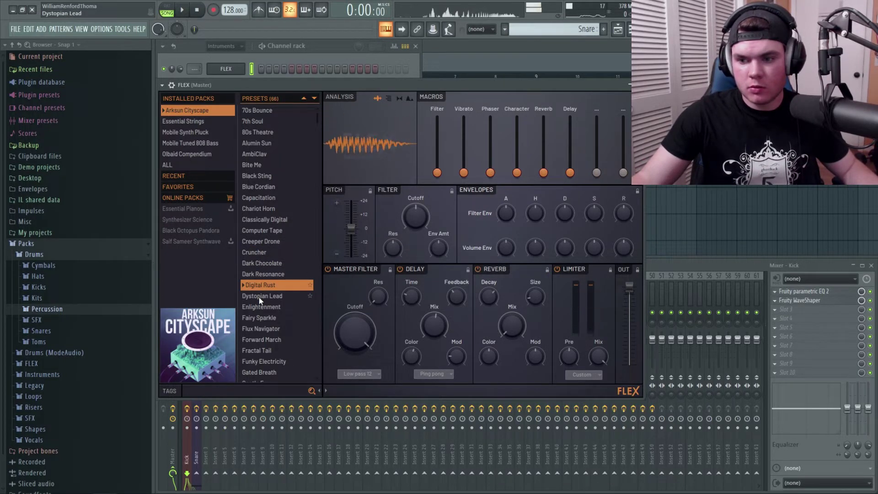
pyautogui.click(259, 297)
pyautogui.click(258, 306)
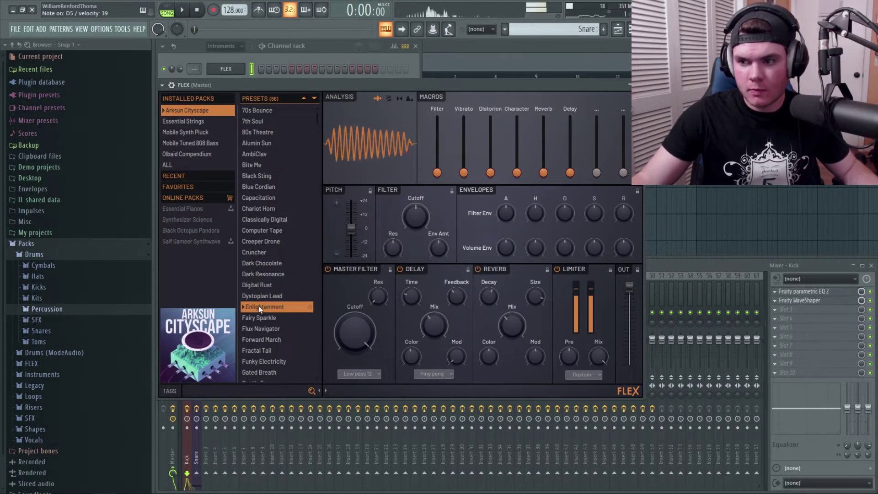
pyautogui.click(259, 319)
pyautogui.scroll(-3, 258, 319)
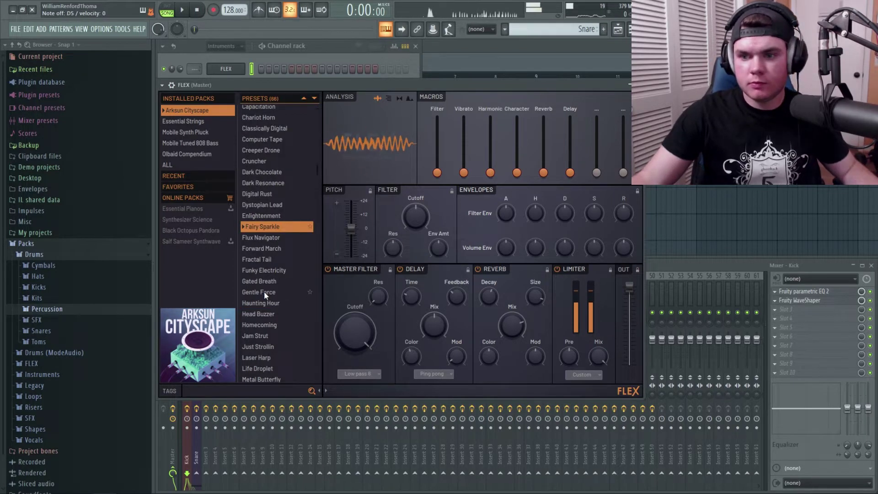
pyautogui.click(269, 239)
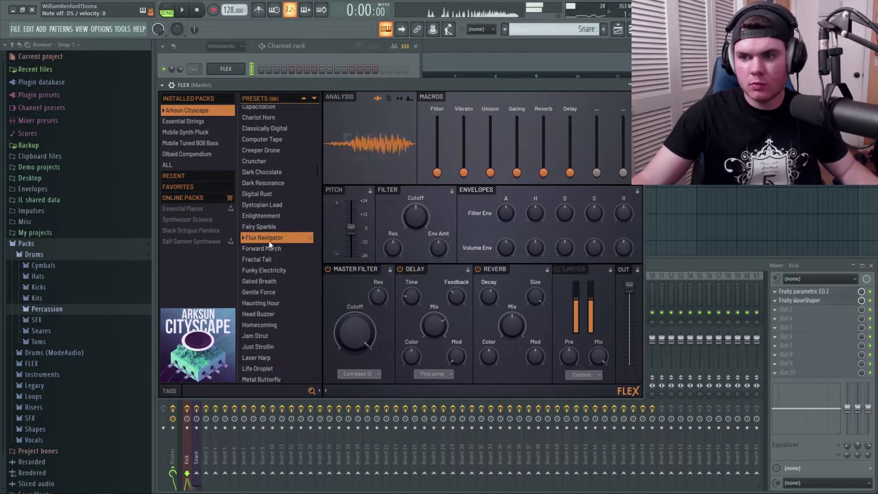
pyautogui.click(268, 247)
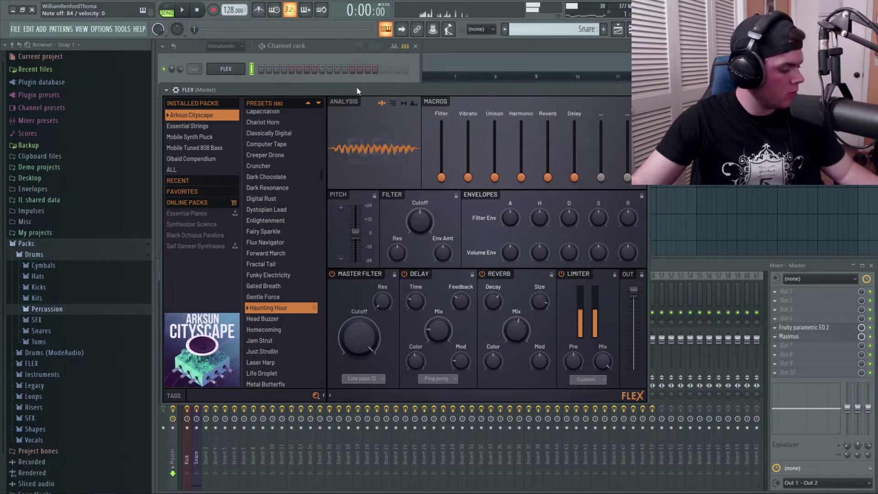
pyautogui.moveTo(356, 87); pyautogui.dragTo(331, 106)
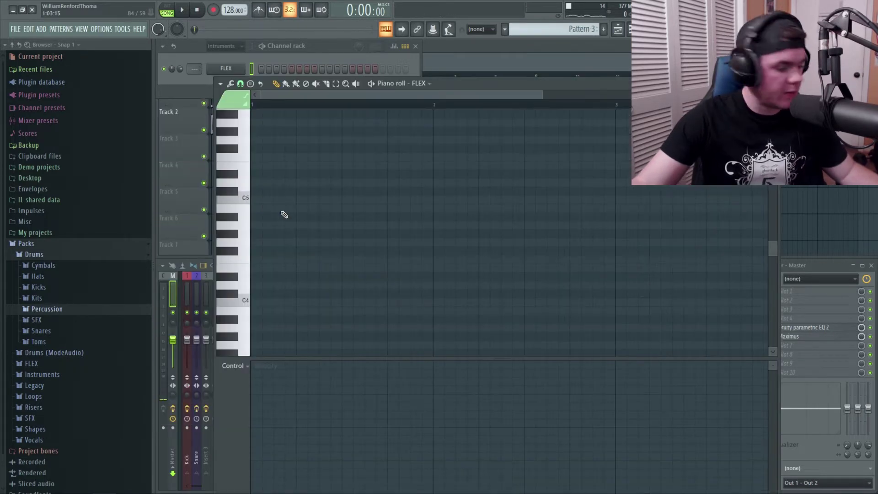
# Step: Write a FLEX melody over four bars with B4, E5, A4, C5, B4, E5, G5, F#5 and D5, and play it back
pyautogui.click(282, 209)
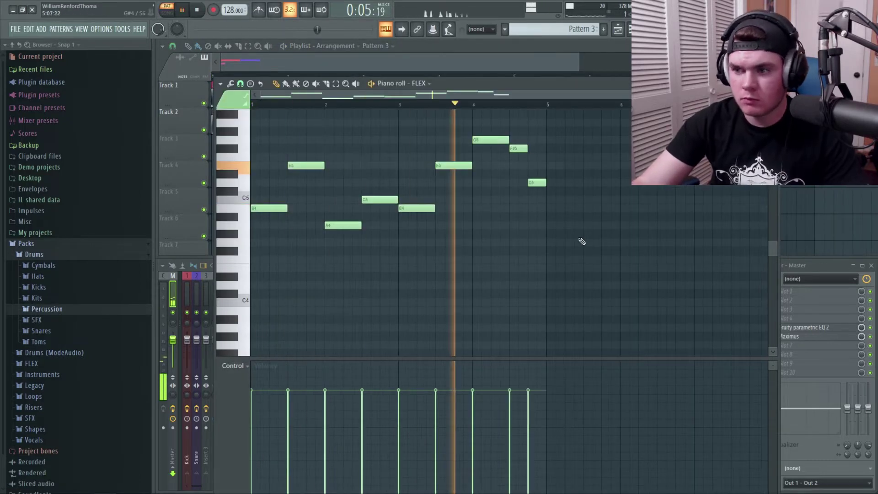
pyautogui.press('space')
pyautogui.press('space')
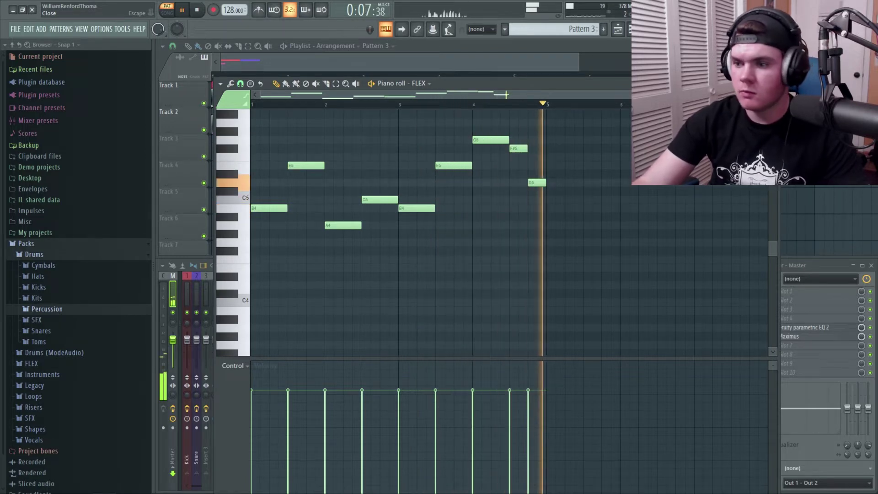
pyautogui.press('space')
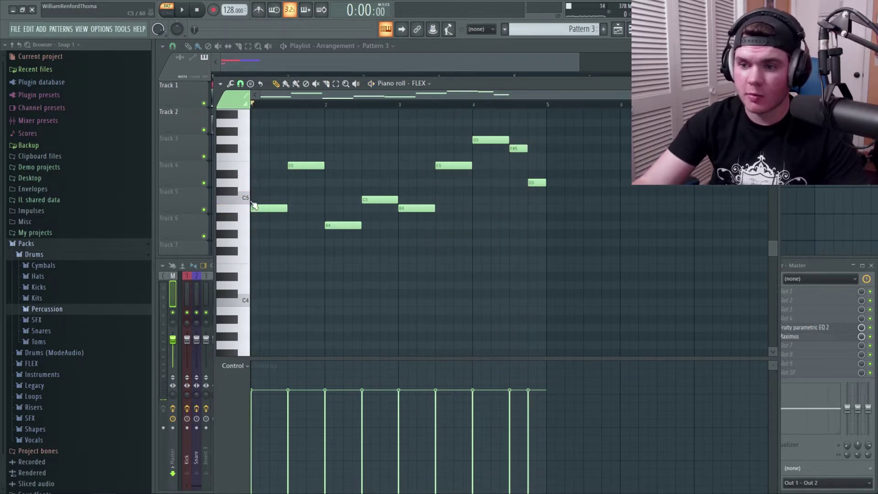
# Step: Layer harmony notes a fourth above the FLEX melody at lower velocities and play the pattern
pyautogui.scroll(3, 256, 211)
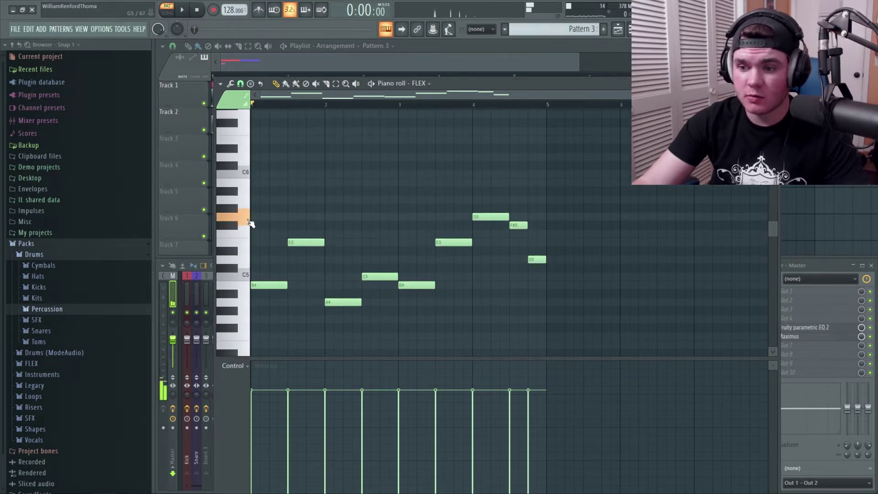
pyautogui.press('space')
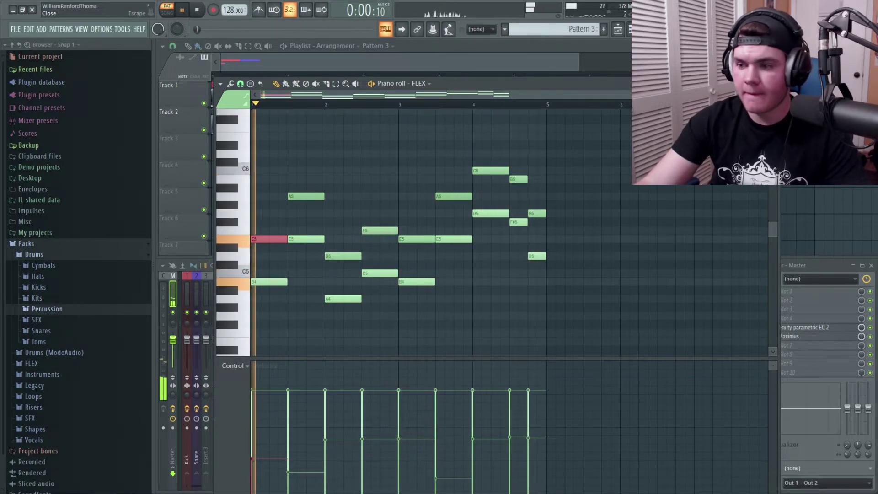
pyautogui.click(774, 84)
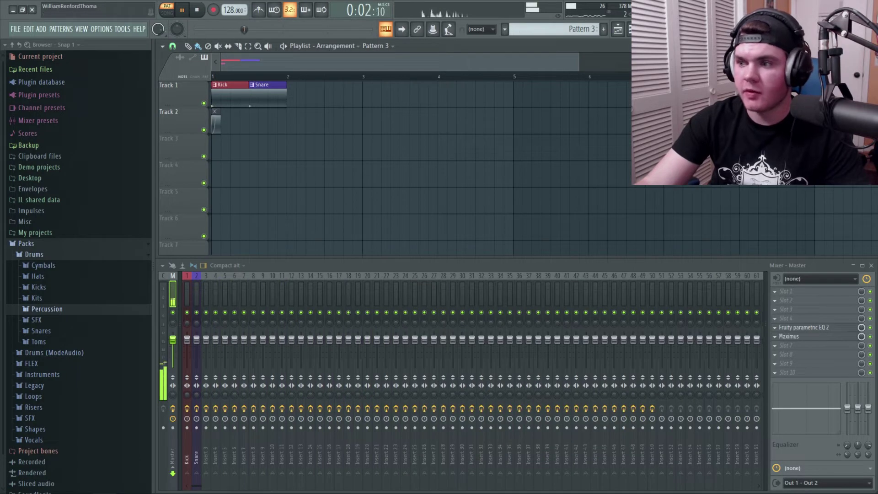
# Step: Raise the Vibrato and Harmonic macros of the FLEX Haunting Hour preset while the pattern plays
pyautogui.press('F6')
pyautogui.click(226, 69)
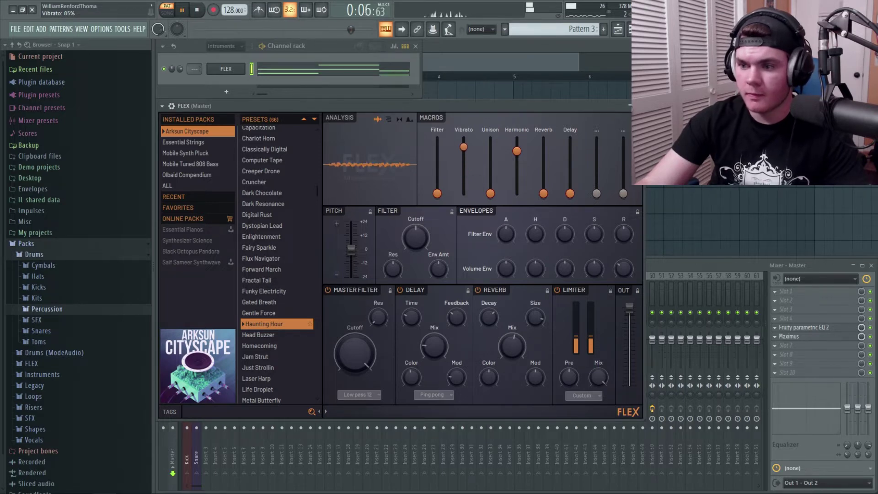
pyautogui.moveTo(464, 147); pyautogui.dragTo(464, 149)
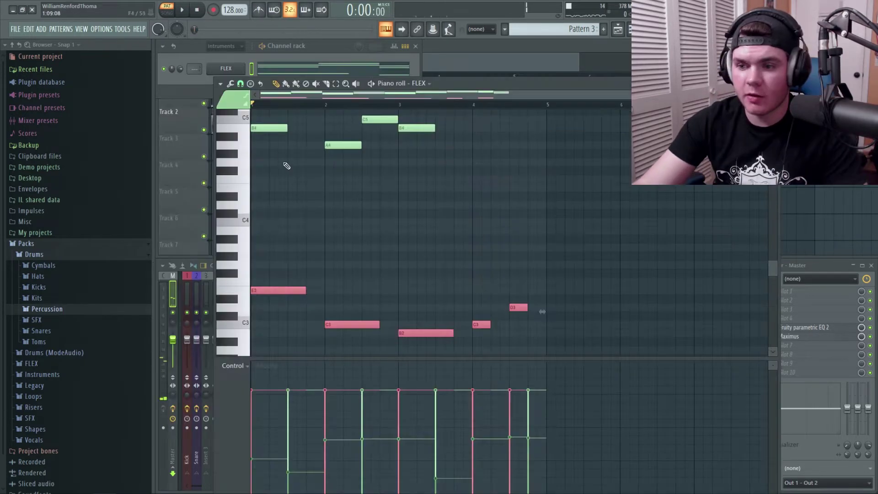
# Step: Add bass notes E3, C3, B2, C3 and D3 beneath the FLEX melody and listen to the pattern
pyautogui.press('space')
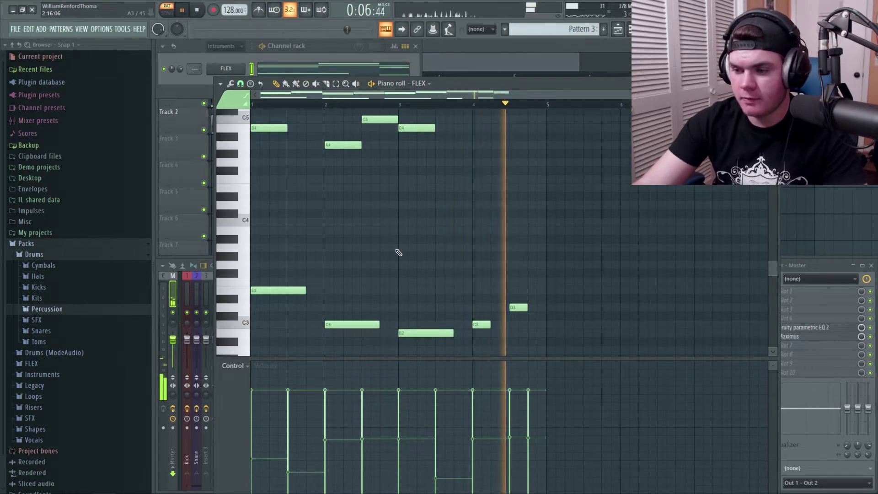
pyautogui.press('space')
pyautogui.moveTo(556, 334); pyautogui.dragTo(483, 295)
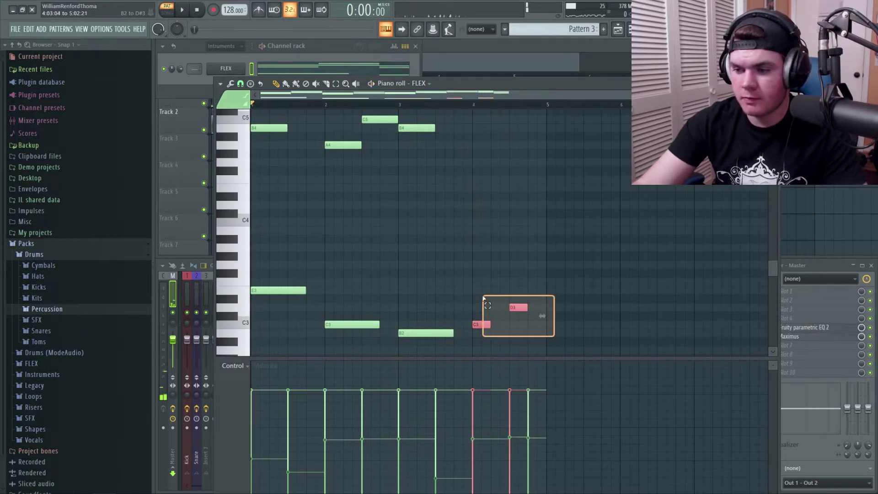
pyautogui.keyDown('ctrl'); pyautogui.click(542, 315); pyautogui.keyUp('ctrl')
pyautogui.click(774, 83)
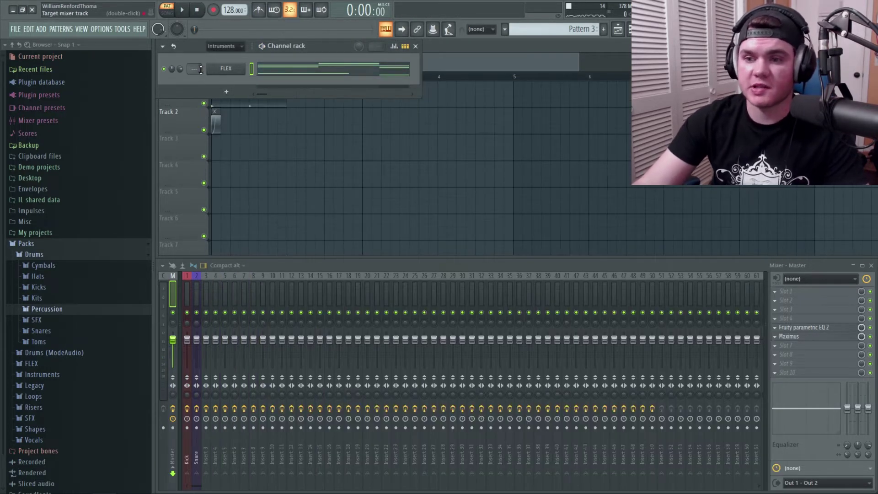
# Step: Route FLEX to mixer insert 10 and apply Fruity Parametric EQ 2 with a low cut and a dip of about 4 dB near 1053 Hz
pyautogui.moveTo(200, 70); pyautogui.dragTo(200, 55)
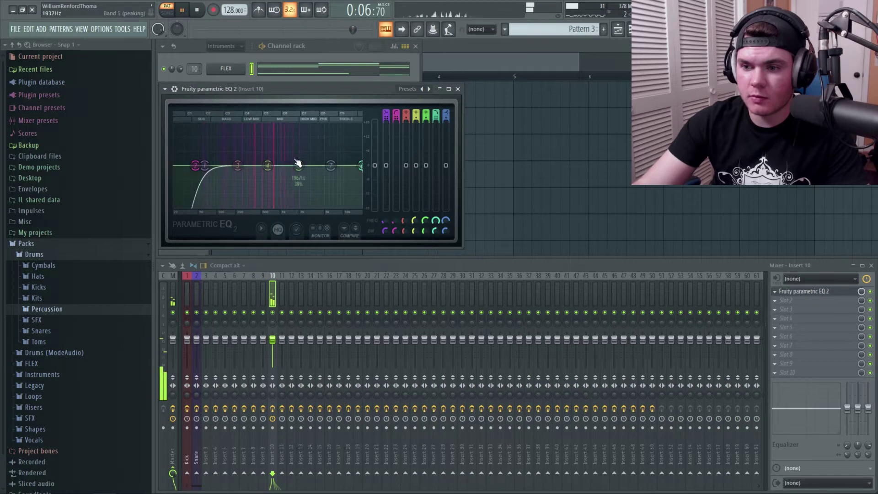
pyautogui.moveTo(267, 165)
pyautogui.mouseDown()
pyautogui.moveTo(274, 148)
pyautogui.moveTo(284, 173)
pyautogui.mouseUp()
pyautogui.press('space')
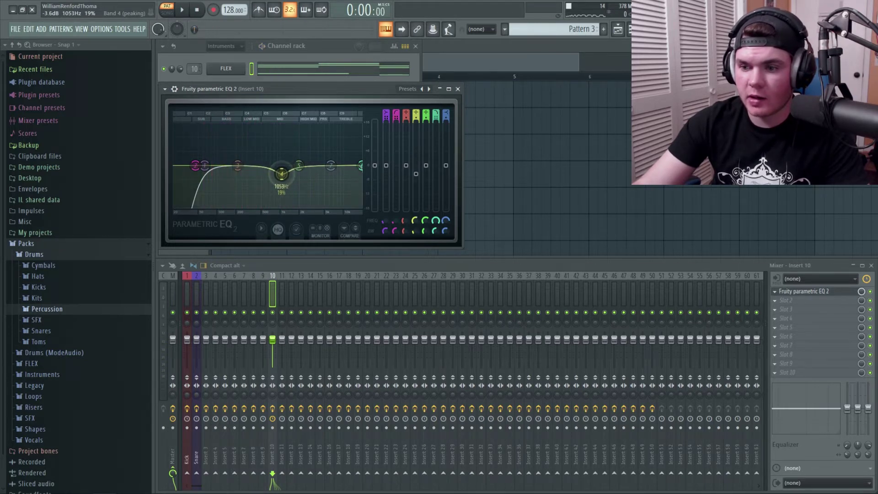
pyautogui.press('space')
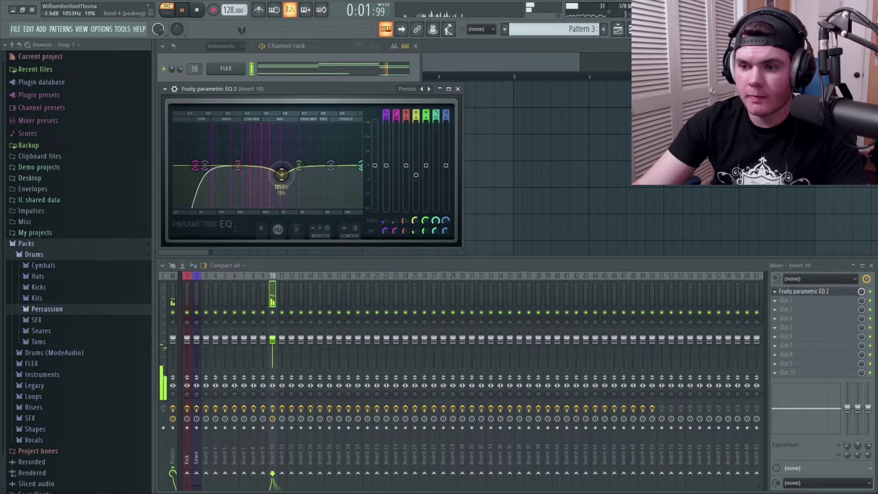
pyautogui.press('space')
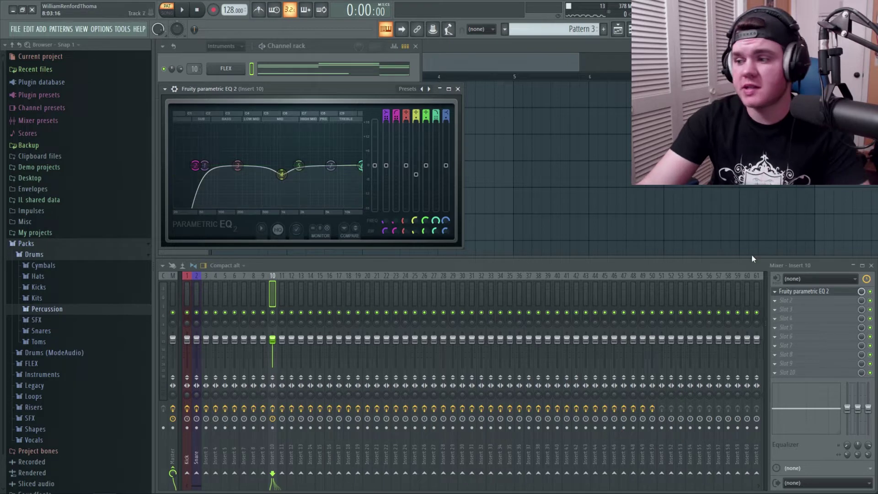
pyautogui.click(804, 295)
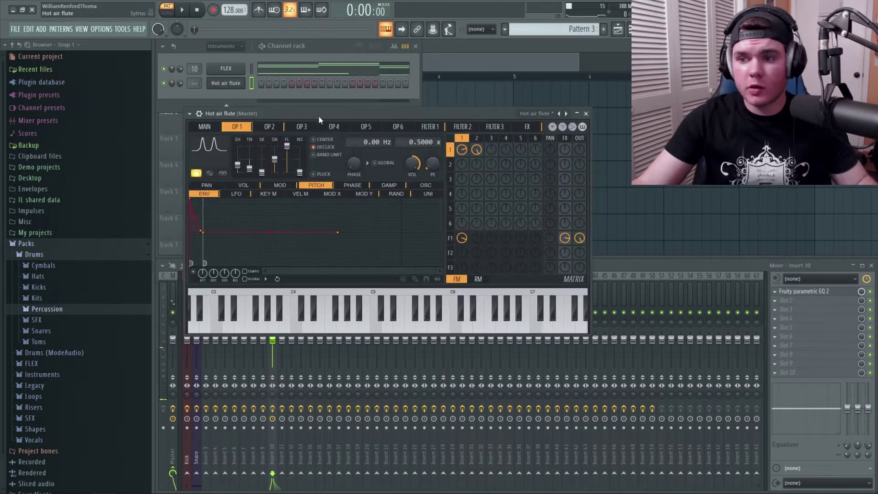
# Step: Add a Sytrus channel with the Hot air flute preset and open its piano roll
pyautogui.moveTo(318, 116); pyautogui.dragTo(304, 130)
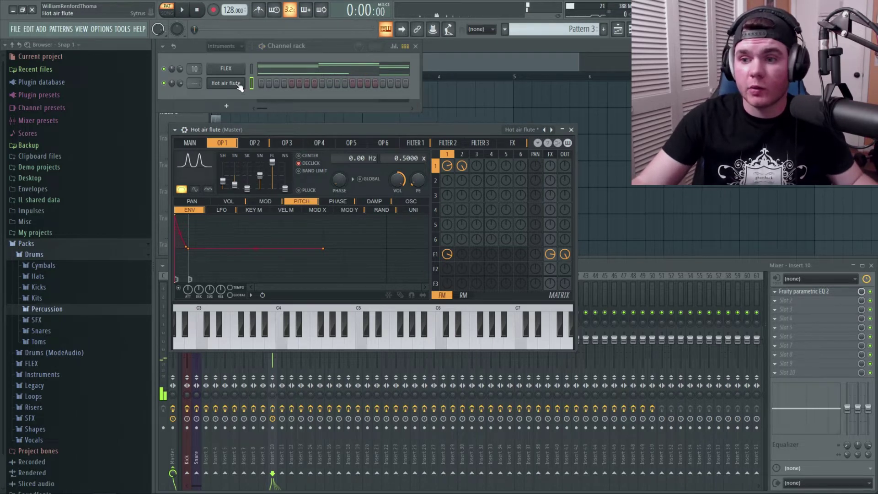
pyautogui.rightClick(238, 85)
pyautogui.click(265, 83)
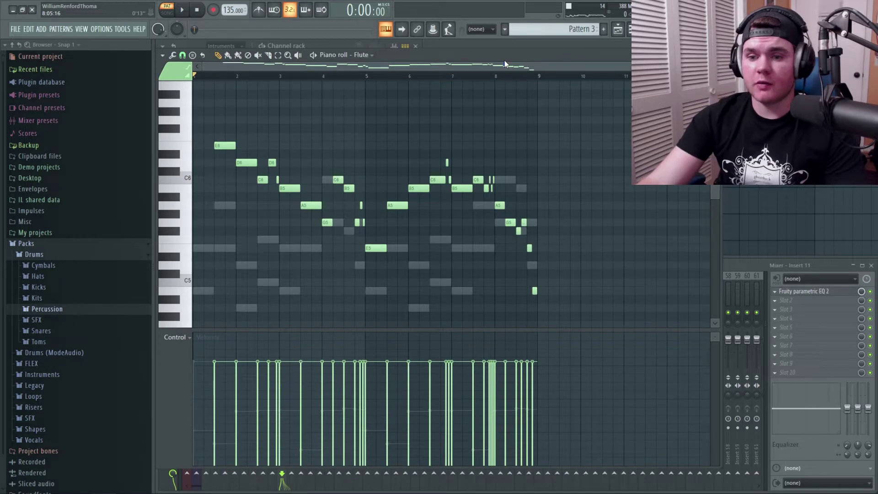
# Step: Shape the flute on insert 11 with Fruity Parametric EQ 2, cutting lows and highs and boosting about 7 dB near 3987 Hz
pyautogui.press('space')
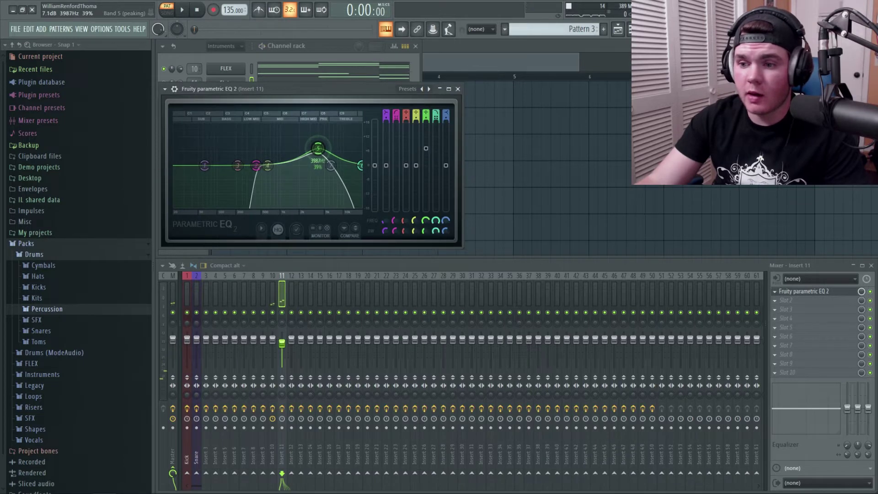
pyautogui.moveTo(318, 148); pyautogui.dragTo(352, 120)
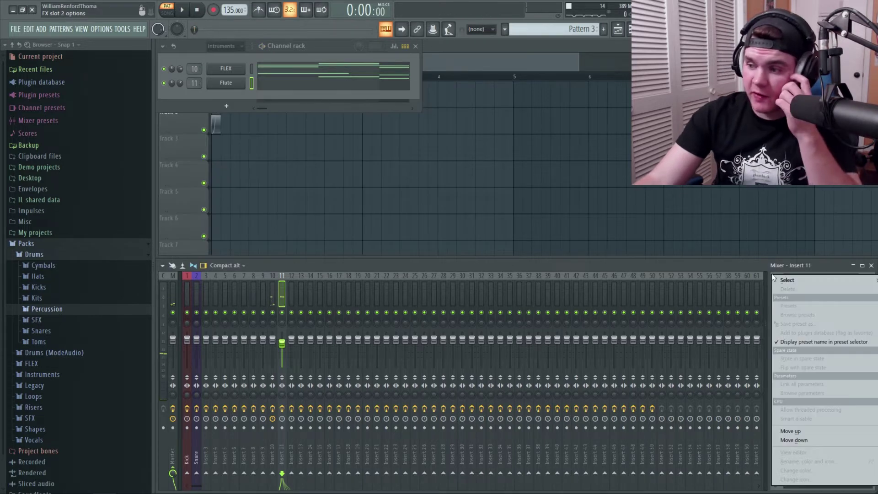
# Step: Load Fruity Phaser instead of OTT in slot 2 of insert 11 and lower its mix level to about 72% during playback
pyautogui.moveTo(796, 278)
pyautogui.click(521, 416)
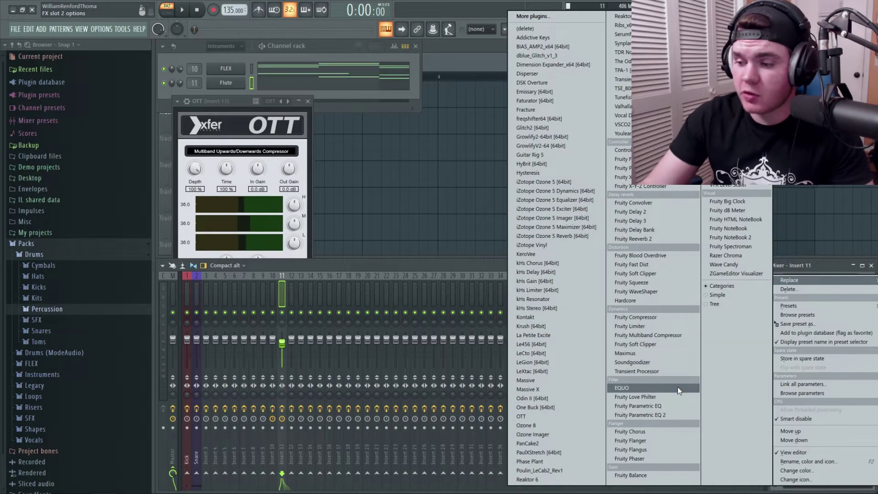
pyautogui.click(645, 458)
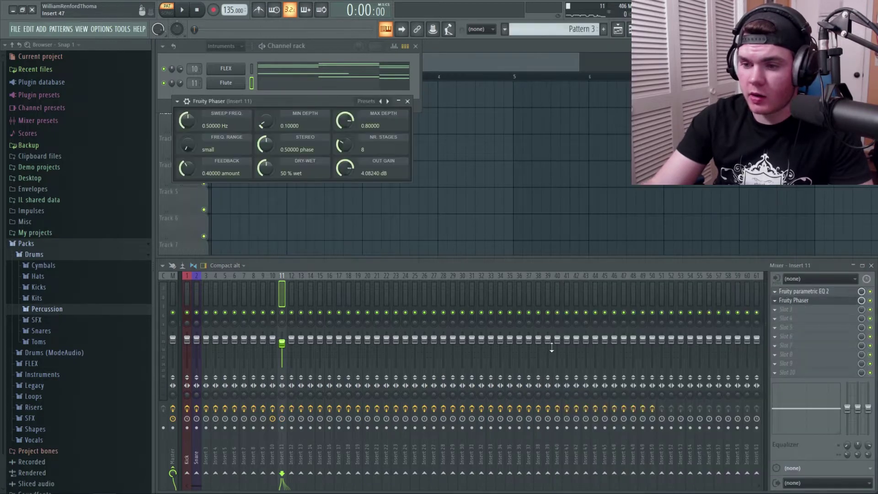
pyautogui.press('space')
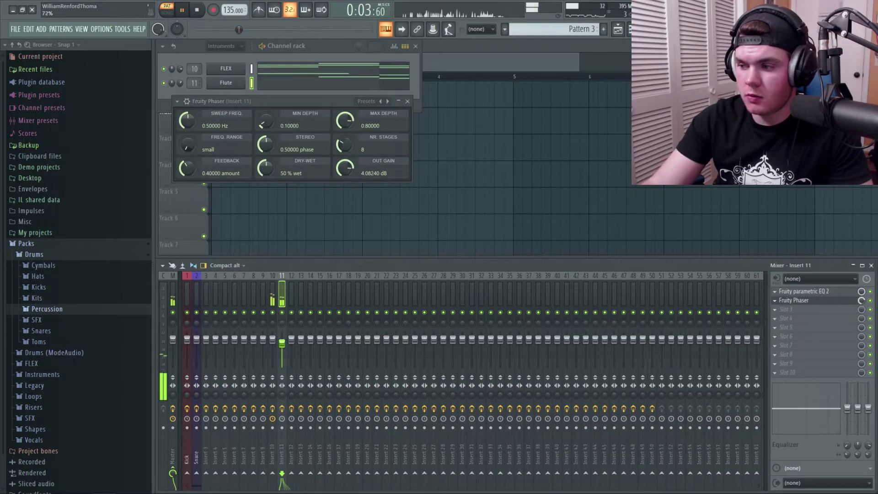
pyautogui.click(832, 302)
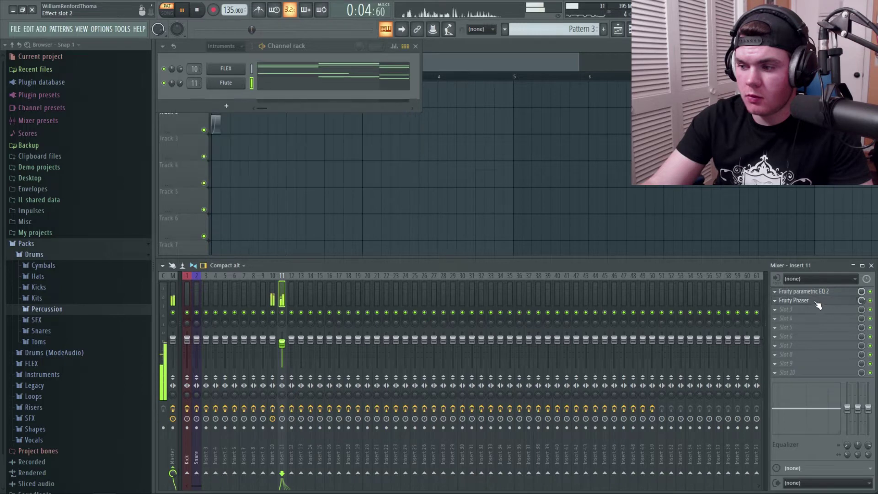
pyautogui.press('space')
# Step: Load Gross Beat in slot 3 of insert 11 and draw its time envelope as a straight slope ending at level 2
pyautogui.click(790, 315)
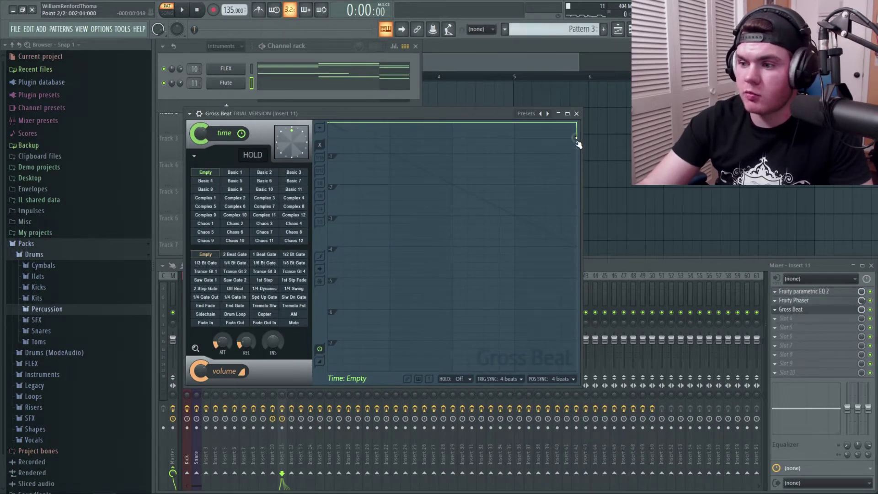
pyautogui.moveTo(577, 143); pyautogui.dragTo(575, 185)
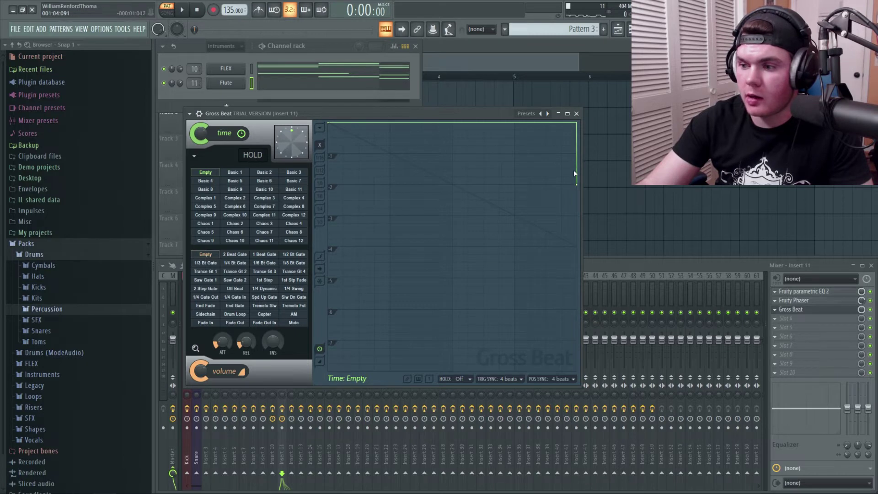
pyautogui.rightClick(575, 183)
pyautogui.click(599, 232)
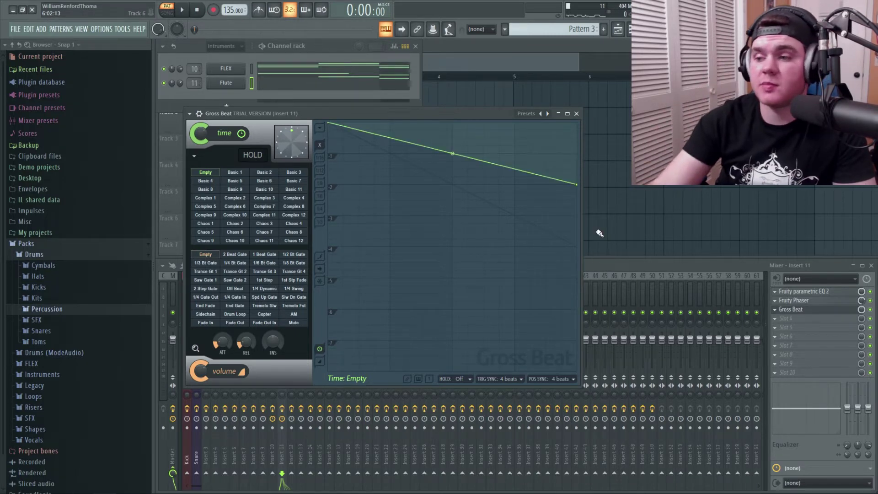
pyautogui.moveTo(579, 185)
pyautogui.mouseDown()
pyautogui.moveTo(580, 247)
pyautogui.moveTo(580, 132)
pyautogui.moveTo(581, 251)
pyautogui.moveTo(585, 185)
pyautogui.mouseUp()
# Step: Audition the Gross Beat effect on the flute and set its mix level to 50%
pyautogui.press('space')
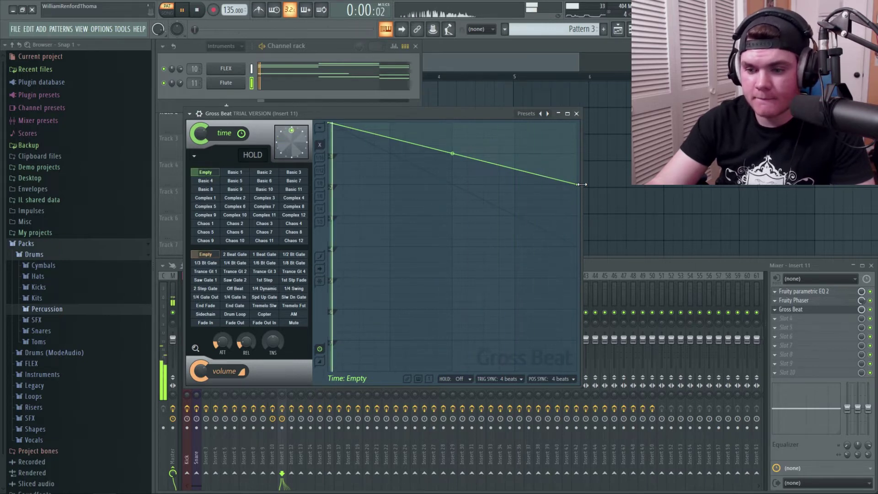
pyautogui.press('space')
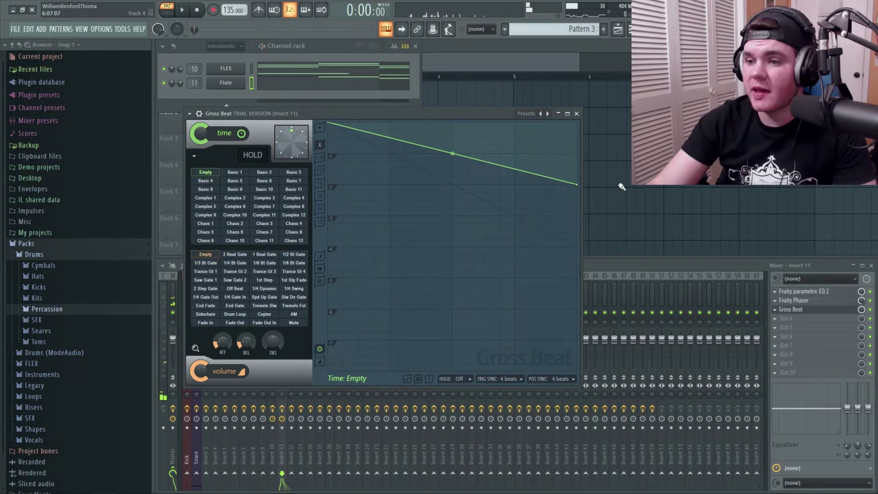
pyautogui.click(862, 310)
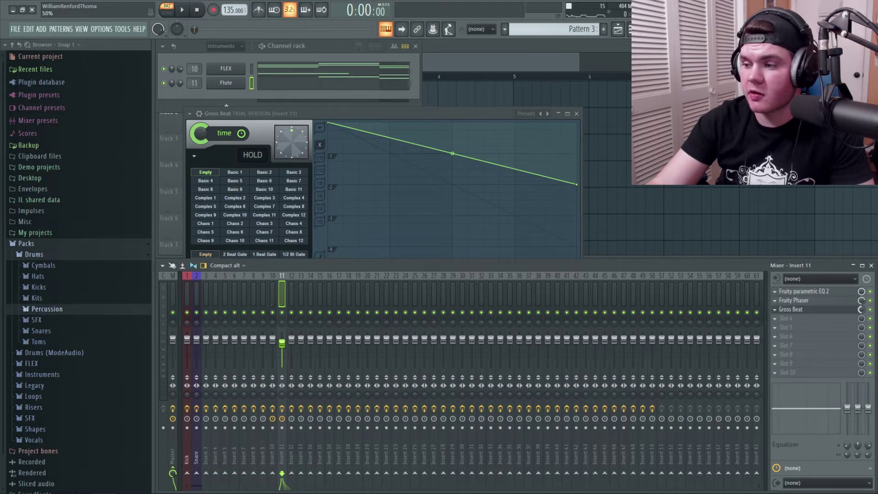
pyautogui.press('space')
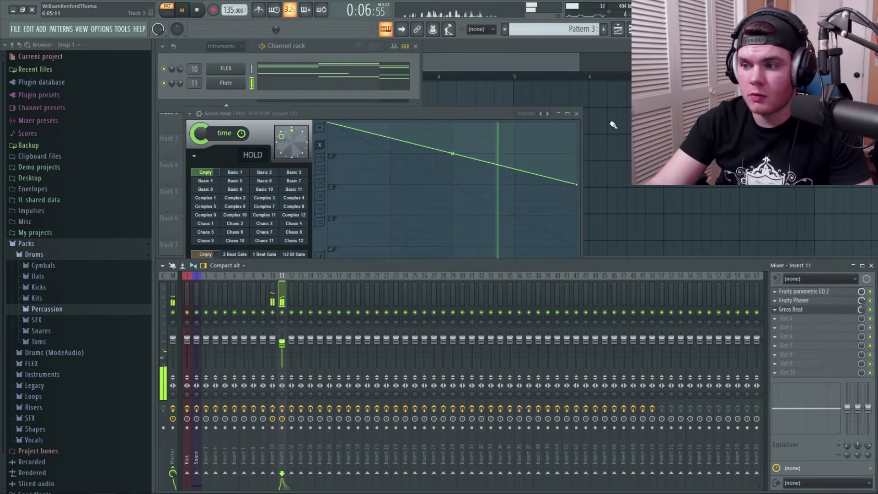
# Step: Readjust the flute's Parametric EQ 2 and load Maximus in slot 4, lowering the knee point of its master curve
pyautogui.click(804, 291)
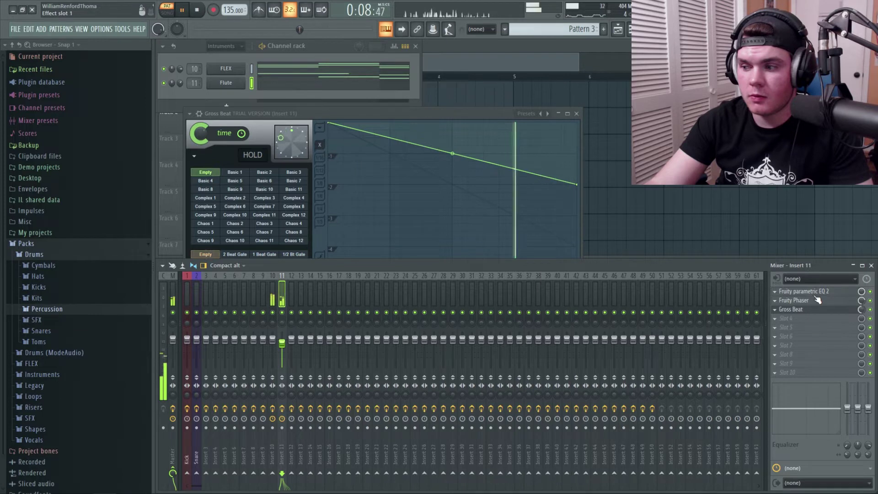
pyautogui.moveTo(438, 232); pyautogui.dragTo(438, 256)
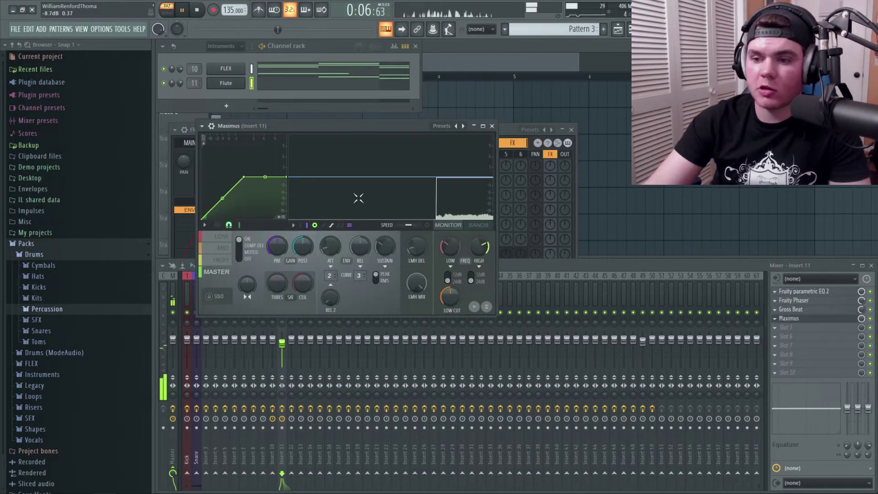
pyautogui.rightClick(243, 178)
pyautogui.click(264, 279)
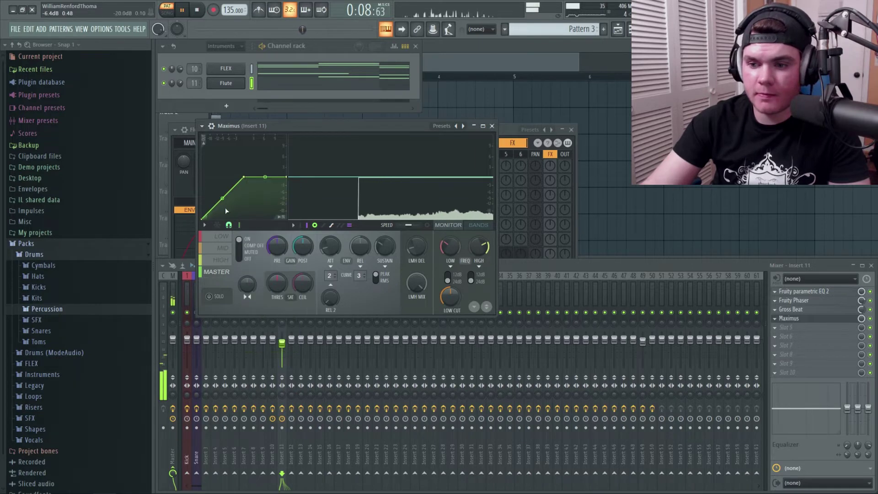
pyautogui.moveTo(244, 178); pyautogui.dragTo(232, 178)
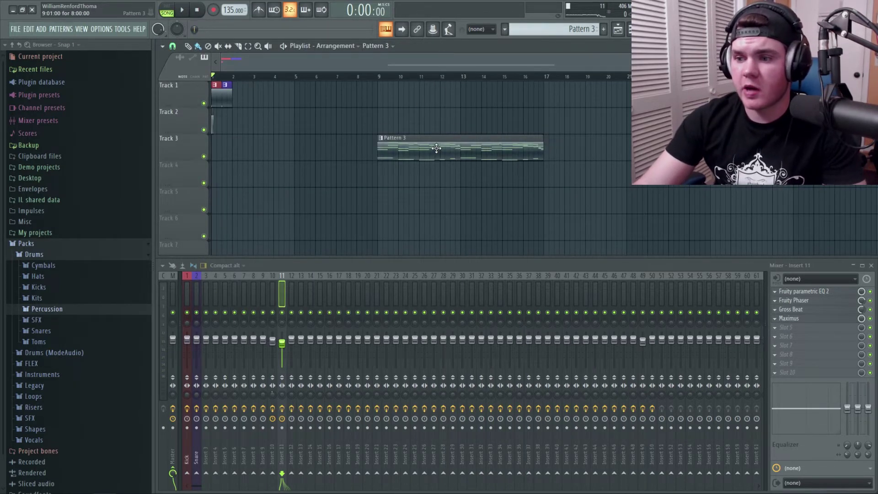
# Step: Move the Pattern 3 clip to track 2 at bar 5 and split it by channel into separate FLEX and Flute clips
pyautogui.moveTo(437, 148); pyautogui.dragTo(353, 121)
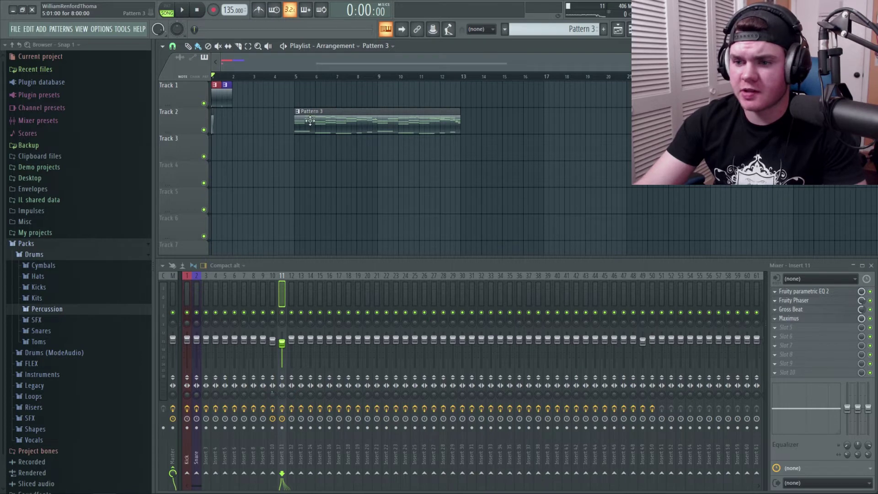
pyautogui.click(297, 112)
pyautogui.click(558, 26)
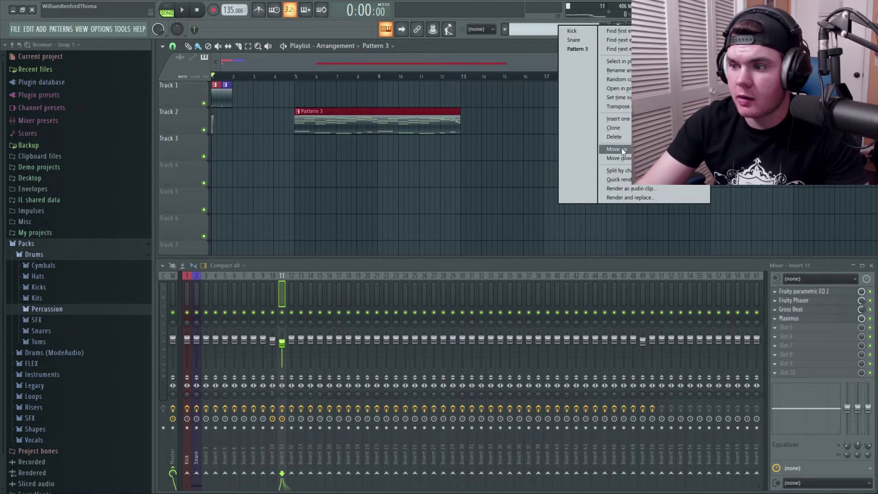
pyautogui.click(622, 170)
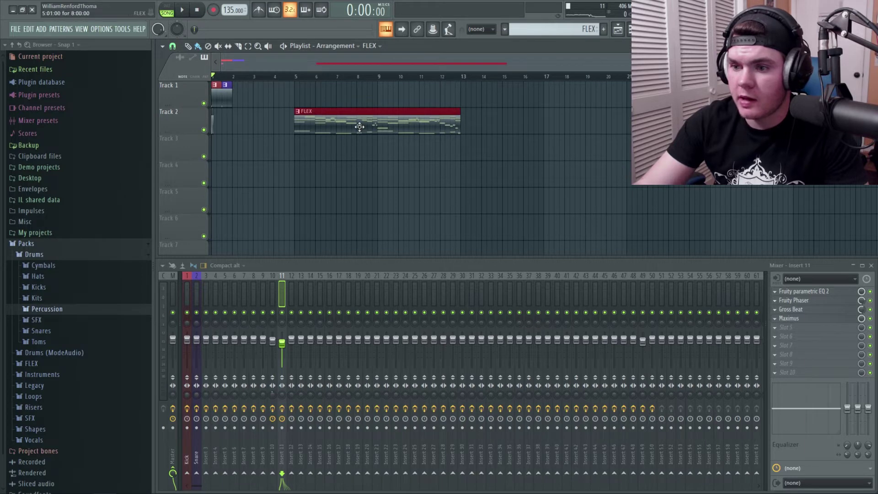
pyautogui.moveTo(359, 127)
pyautogui.mouseDown()
pyautogui.moveTo(358, 163)
pyautogui.moveTo(345, 98)
pyautogui.moveTo(357, 104)
pyautogui.moveTo(349, 109)
pyautogui.mouseUp()
pyautogui.click(362, 111)
pyautogui.rightClick(386, 118)
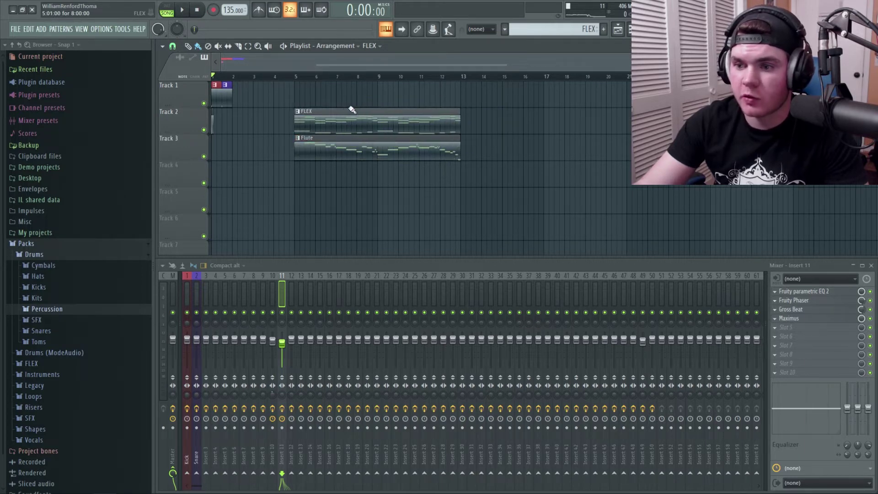
# Step: Move the kick and snare clips to bar 5 and the FLEX and Flute clips to tracks 3 and 4, playing from bar 5
pyautogui.click(295, 76)
pyautogui.press('space')
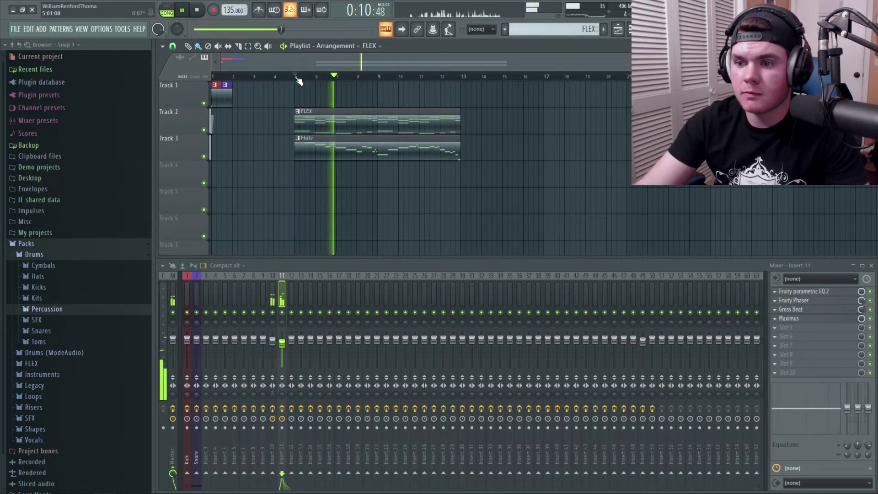
pyautogui.click(298, 78)
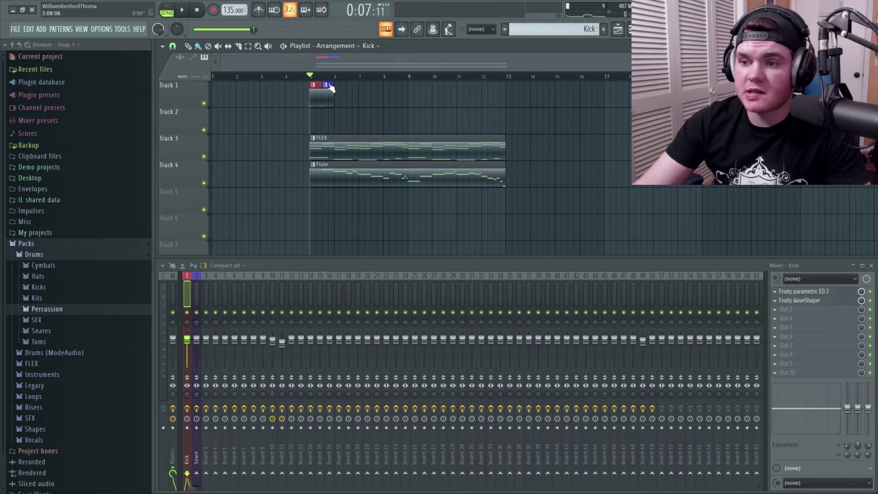
pyautogui.rightClick(376, 105)
pyautogui.press('space')
pyautogui.scroll(4, 335, 77)
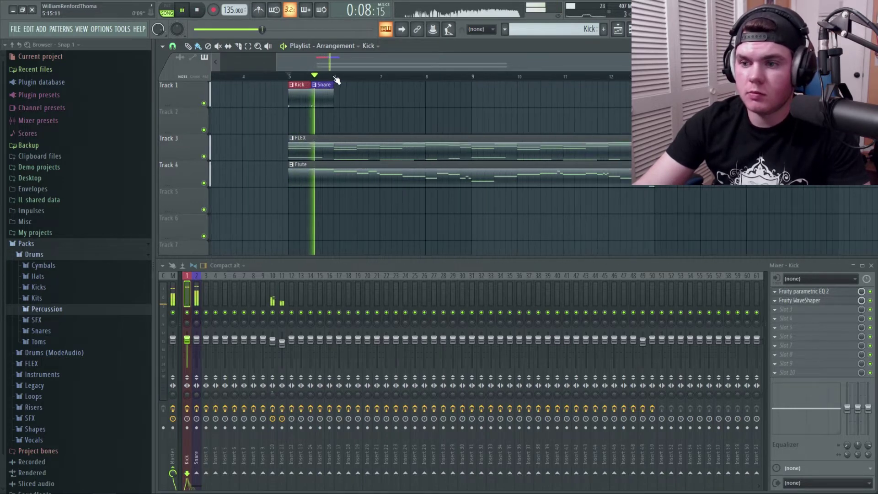
pyautogui.press('space')
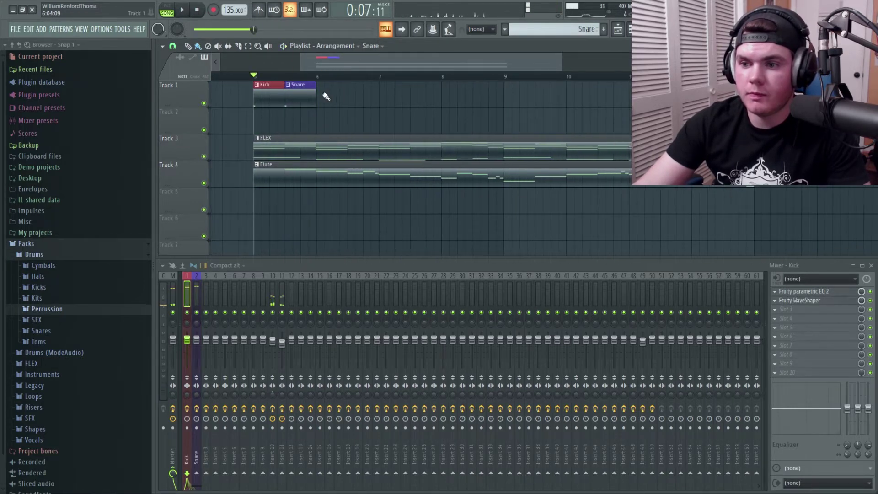
# Step: Move the snare clip to track 2 and repeat it in the second half of each following bar
pyautogui.moveTo(301, 102); pyautogui.dragTo(301, 129)
pyautogui.click(356, 115)
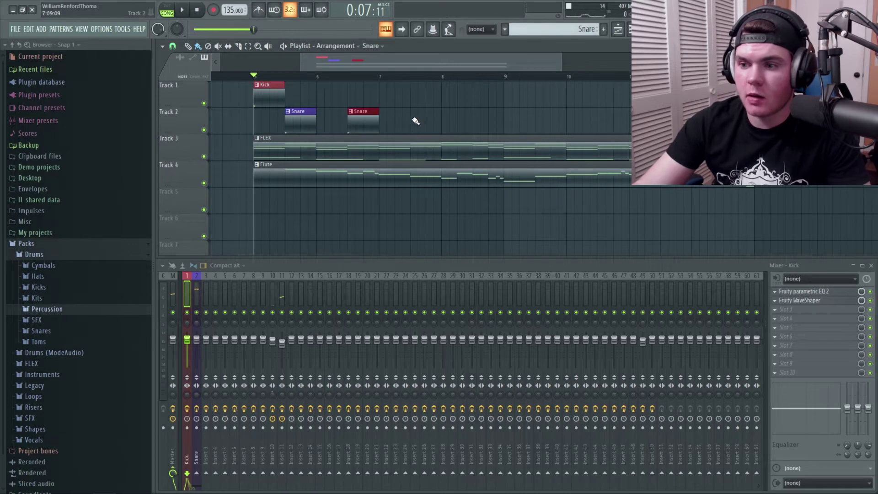
pyautogui.click(415, 121)
pyautogui.click(474, 116)
pyautogui.scroll(-3, 483, 81)
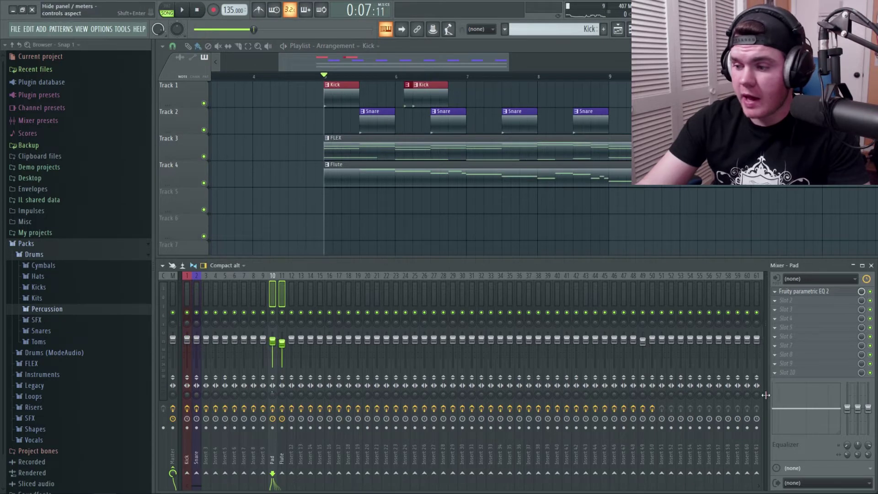
# Step: Route the Pad and Flute inserts only to the Sidechain insert
pyautogui.click(766, 396)
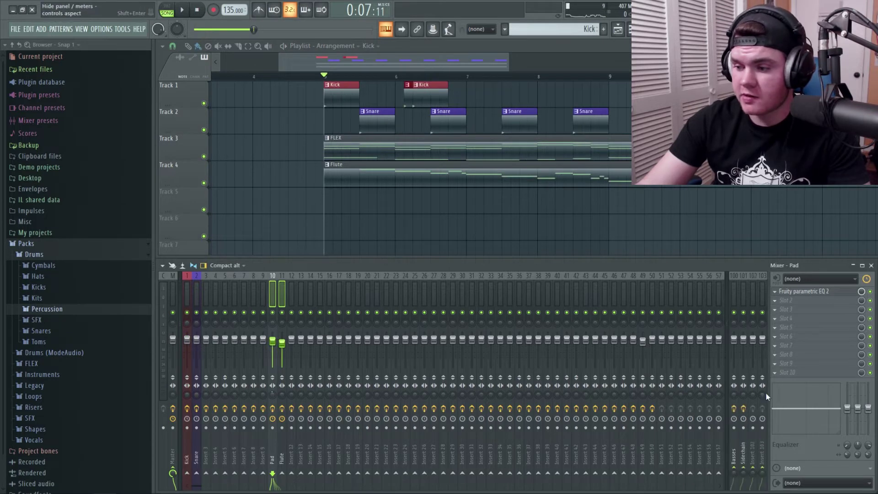
pyautogui.rightClick(746, 472)
pyautogui.click(758, 466)
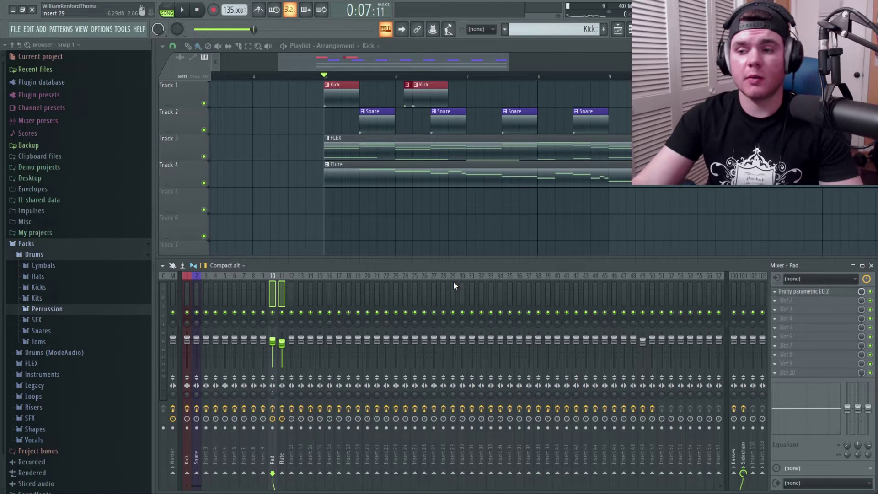
# Step: Loop bars 5 to 13 with the kick clips filled in and lower the Pad and Flute faders during playback
pyautogui.press('space')
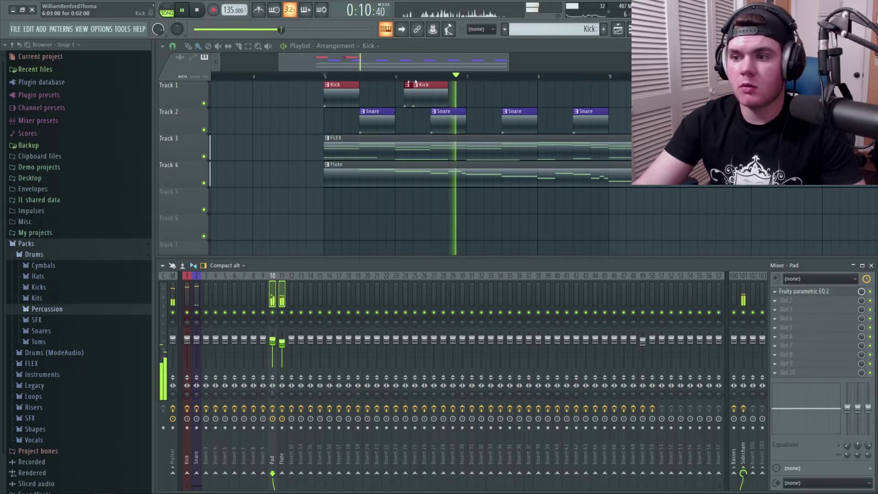
pyautogui.press('space')
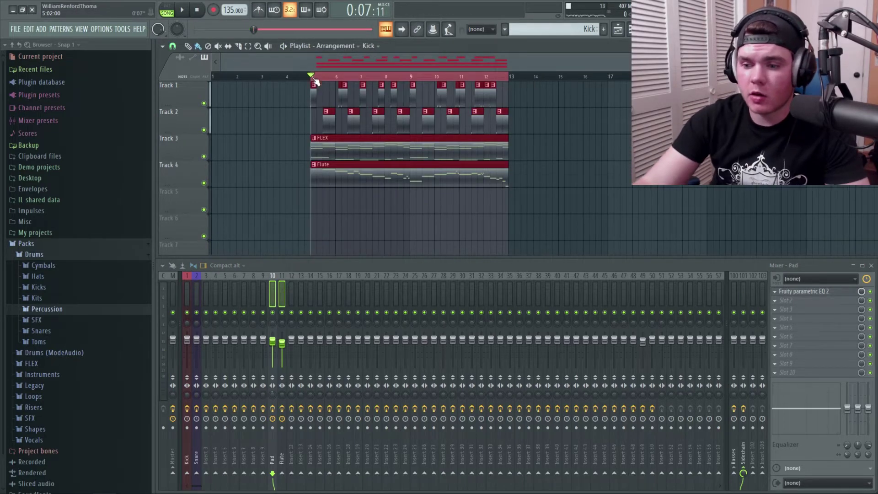
pyautogui.press('space')
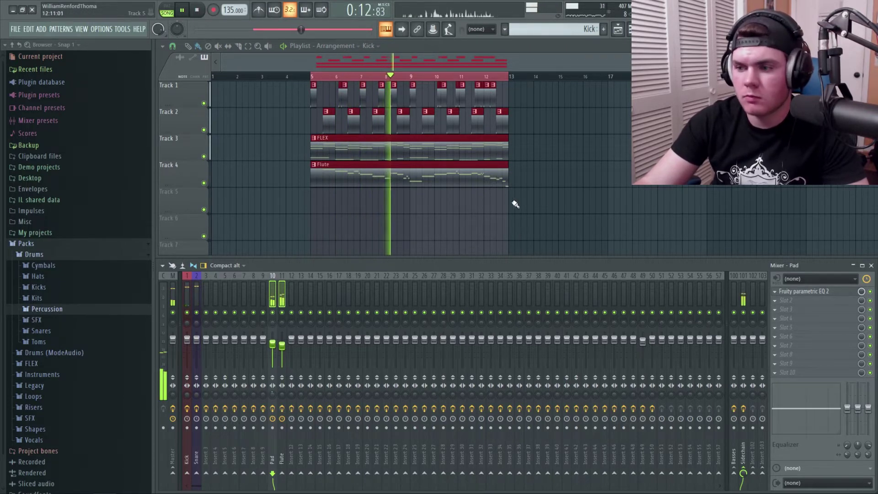
pyautogui.click(543, 201)
pyautogui.rightClick(542, 203)
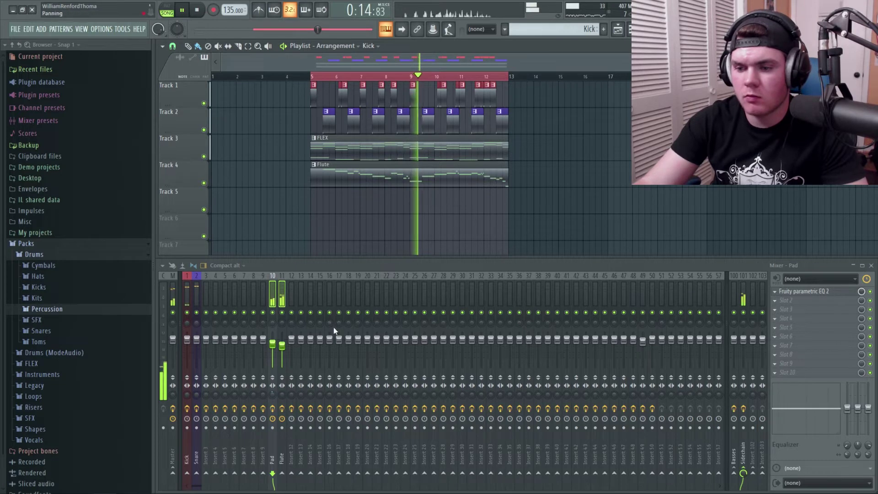
pyautogui.click(281, 346)
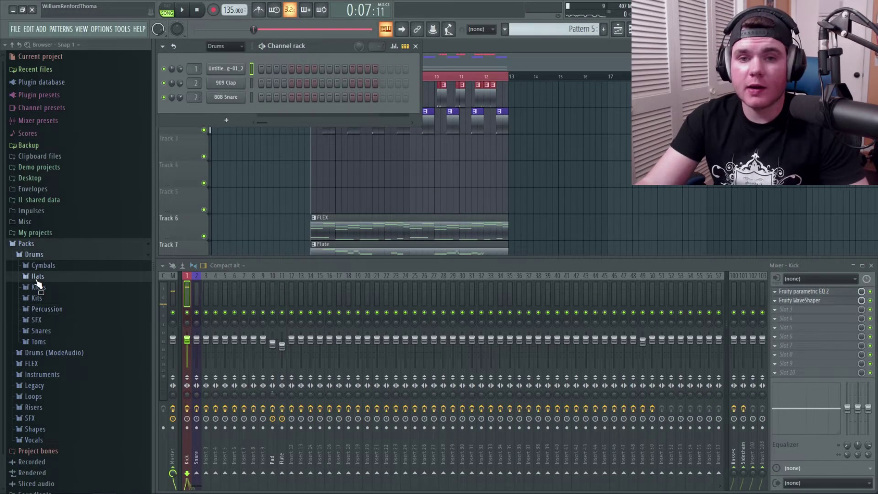
# Step: Add a hat channel using Attack Hat 01 from the Drums (ModeAudio) hi hats instead of 808 CH, and normalize its sample
pyautogui.click(37, 278)
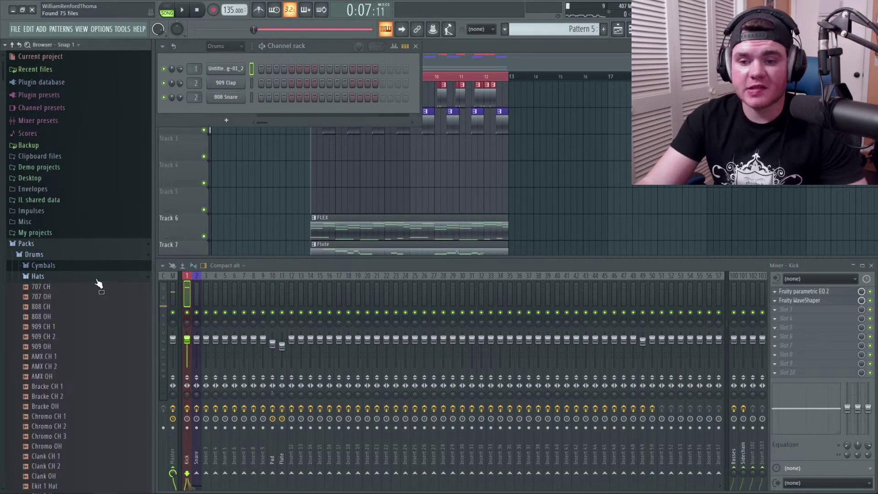
pyautogui.click(60, 309)
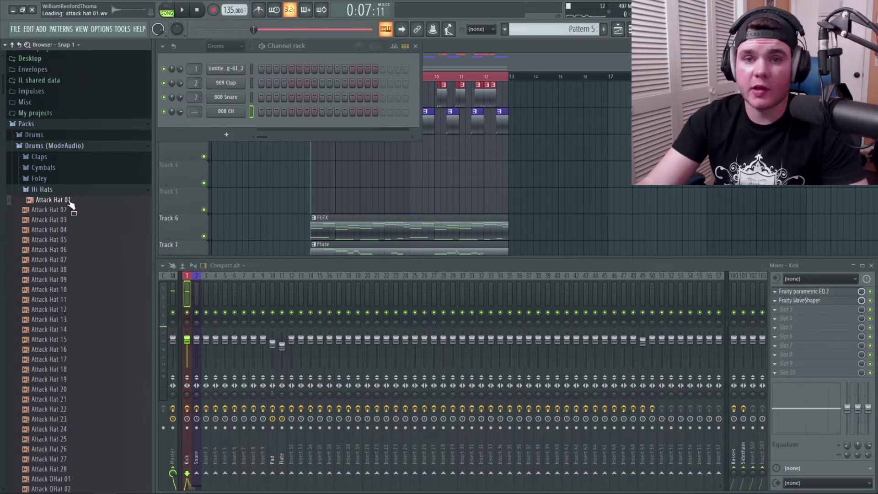
pyautogui.moveTo(71, 203); pyautogui.dragTo(241, 112)
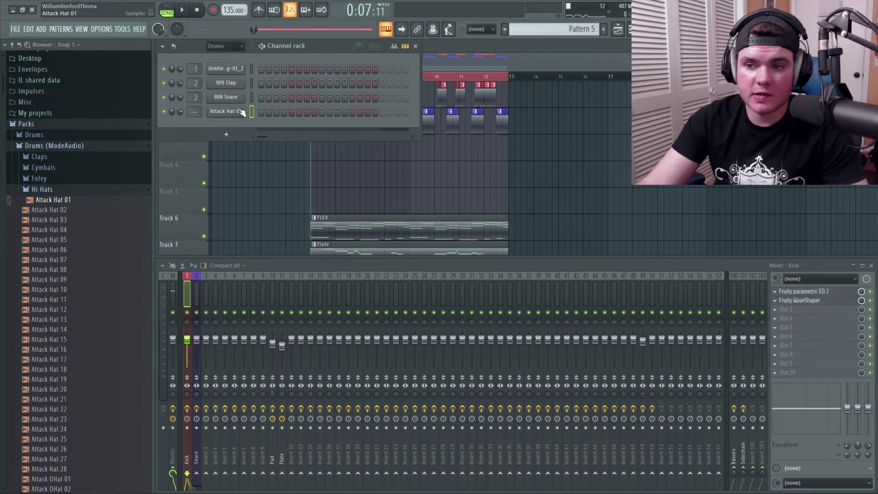
pyautogui.click(241, 112)
pyautogui.moveTo(344, 256); pyautogui.dragTo(344, 252)
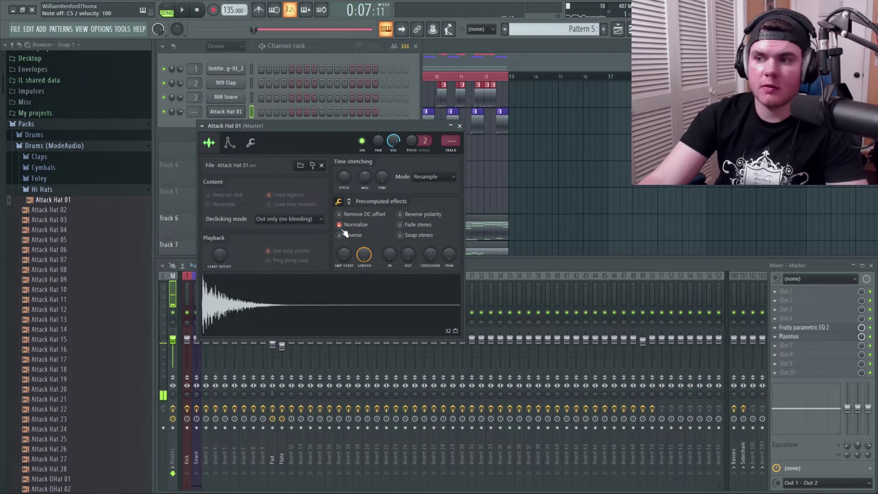
# Step: Audition several other Attack Hat samples from the Hi Hats folder
pyautogui.click(82, 231)
pyautogui.click(84, 250)
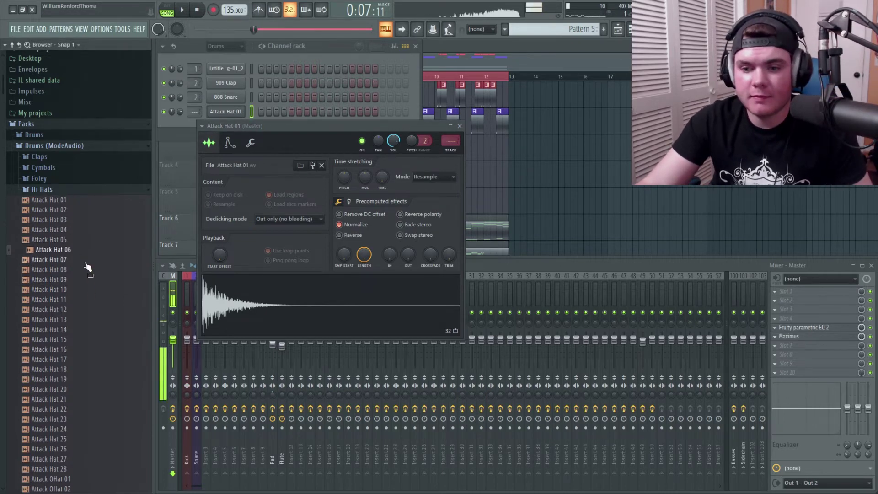
pyautogui.click(84, 279)
pyautogui.click(85, 309)
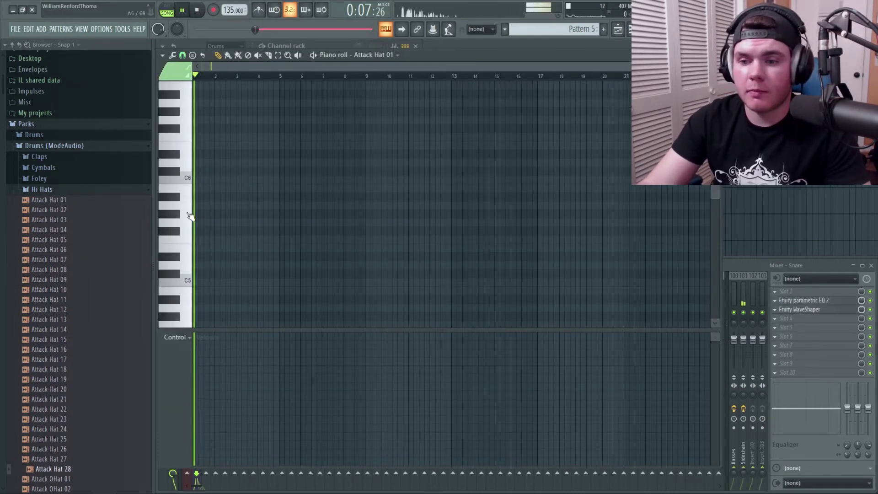
# Step: Fill four bars of the Attack Hat 01 piano roll with evenly spaced C5 notes, eight per bar, and listen to the result
pyautogui.scroll(-1, 208, 261)
pyautogui.click(195, 256)
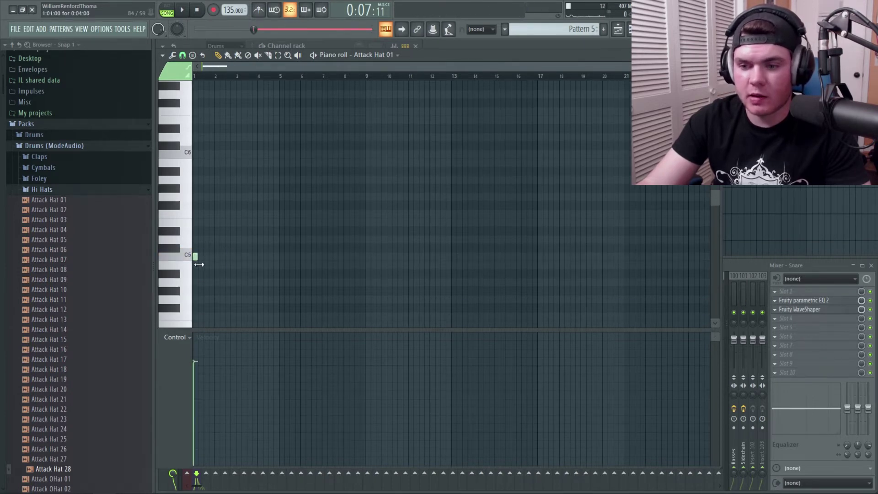
pyautogui.moveTo(197, 257); pyautogui.dragTo(255, 256)
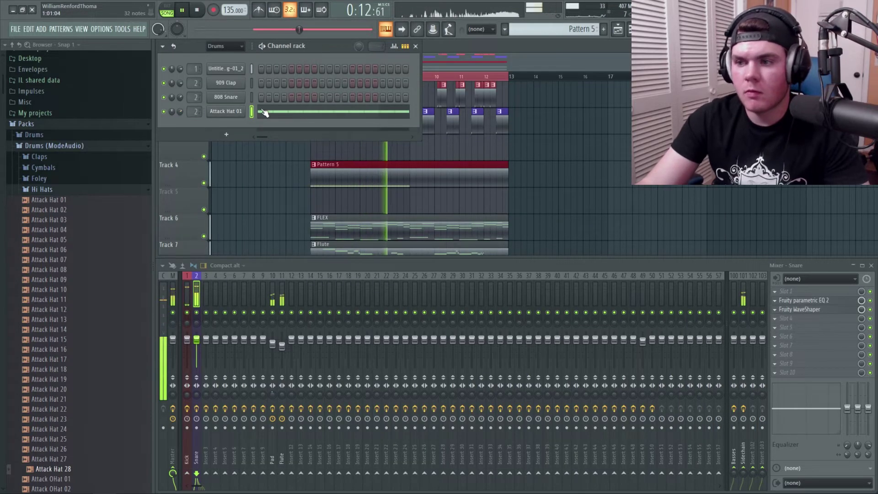
pyautogui.press('space')
pyautogui.click(262, 117)
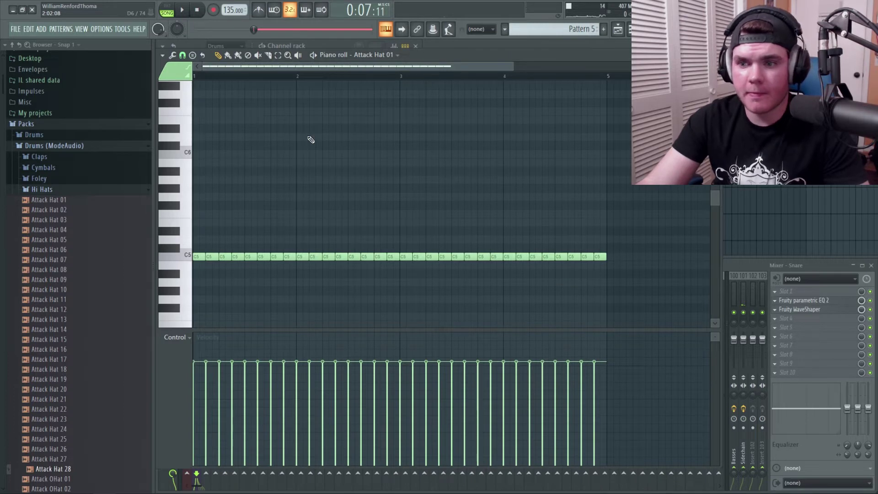
pyautogui.click(162, 55)
pyautogui.moveTo(176, 84)
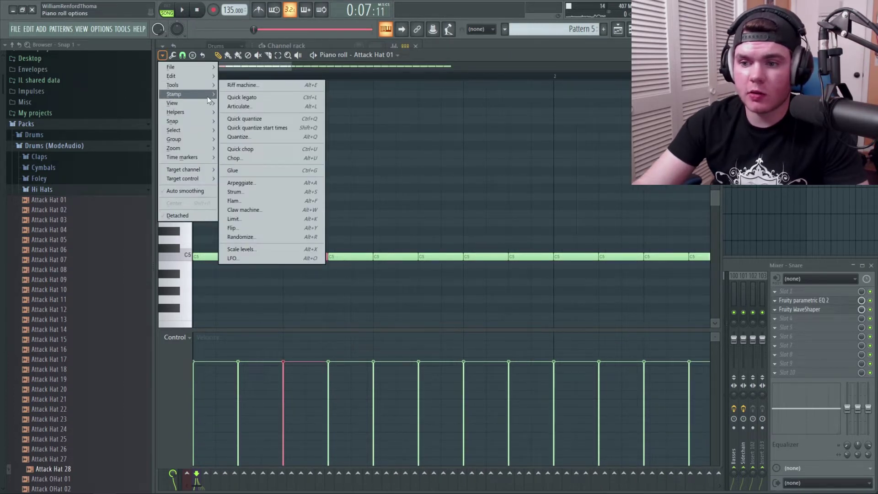
pyautogui.click(244, 160)
# Step: Replace the third hat note of bar 1 with a roll of six equal short C5 notes and play it back
pyautogui.click(294, 257)
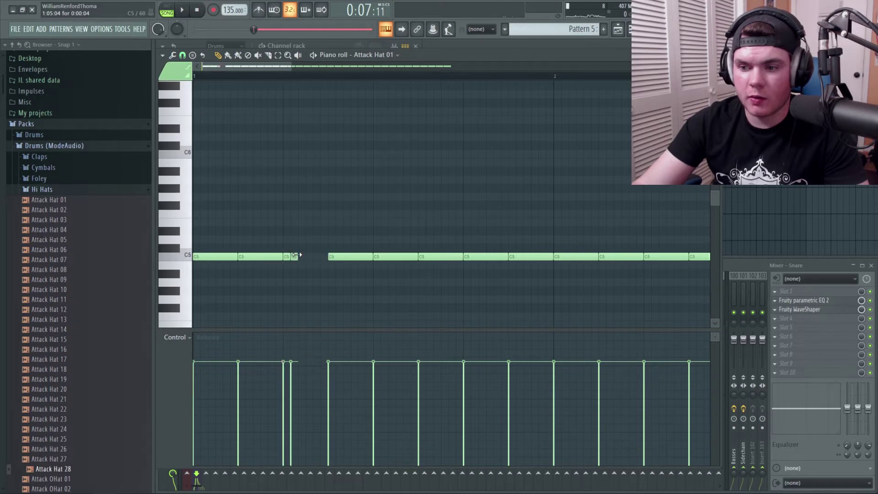
pyautogui.click(301, 256)
pyautogui.click(309, 256)
pyautogui.click(316, 257)
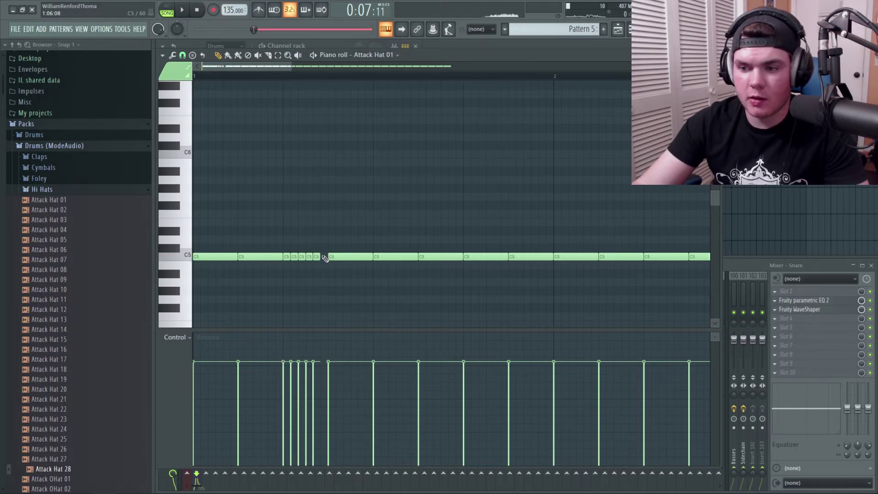
pyautogui.click(323, 256)
pyautogui.press('space')
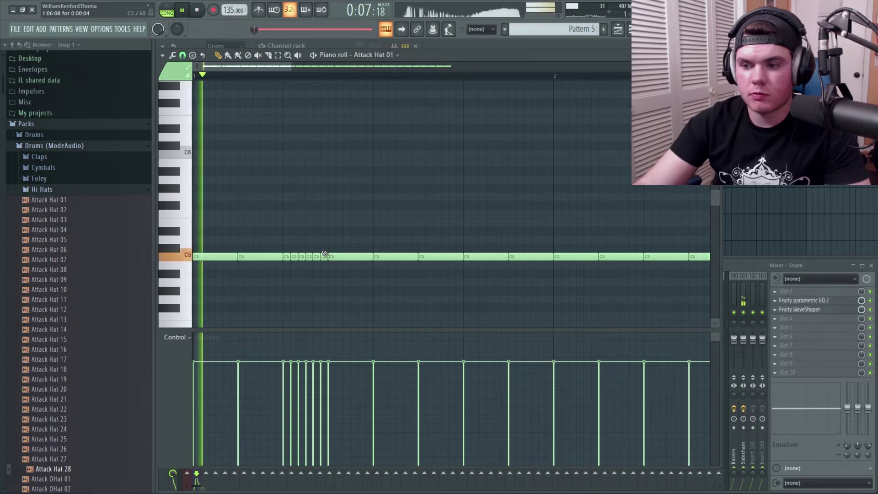
pyautogui.press('space')
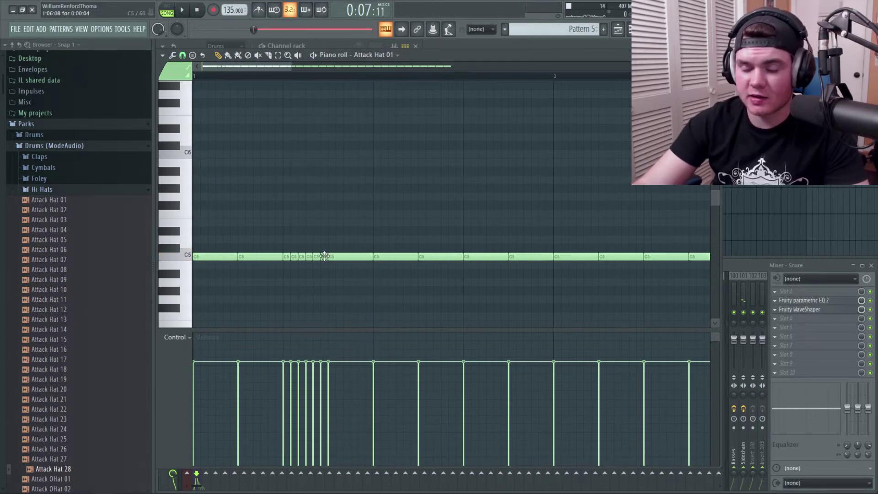
# Step: Delete the sixth note of the bar 1 roll, leaving a short gap, and listen to it
pyautogui.rightClick(324, 256)
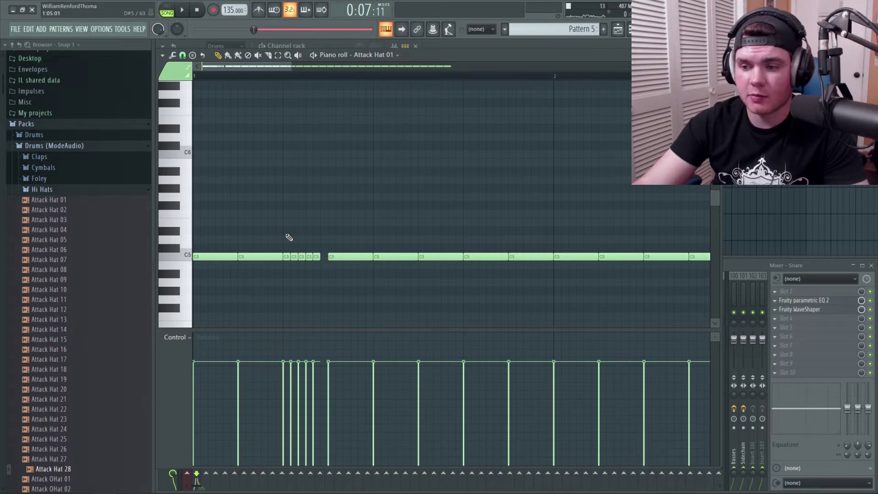
pyautogui.press('space')
# Step: Vary the hat pattern with further short-note rolls across the four bars and faster notes closing bars 2 and 4
pyautogui.press('space')
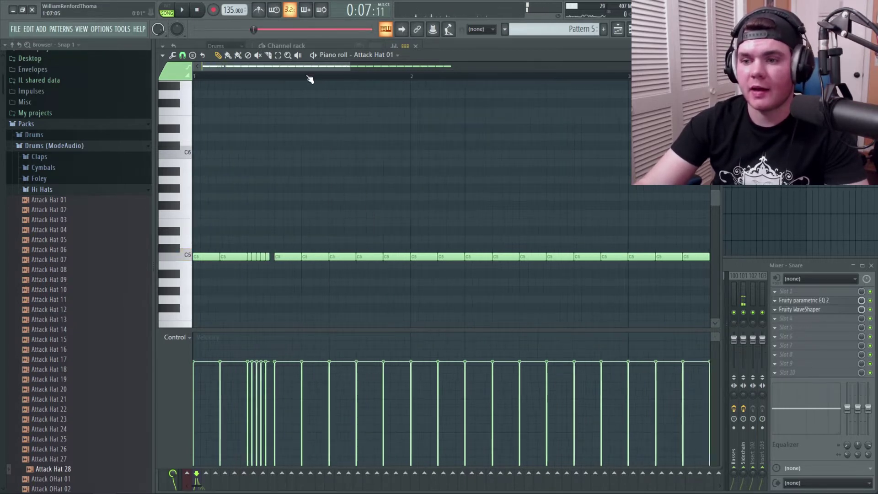
pyautogui.press('space')
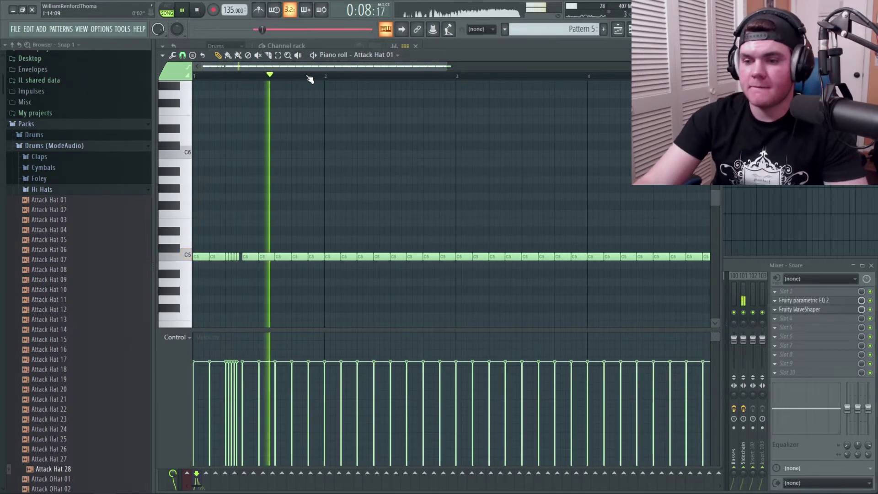
pyautogui.moveTo(239, 267)
pyautogui.mouseDown()
pyautogui.moveTo(228, 258)
pyautogui.moveTo(312, 261)
pyautogui.mouseUp()
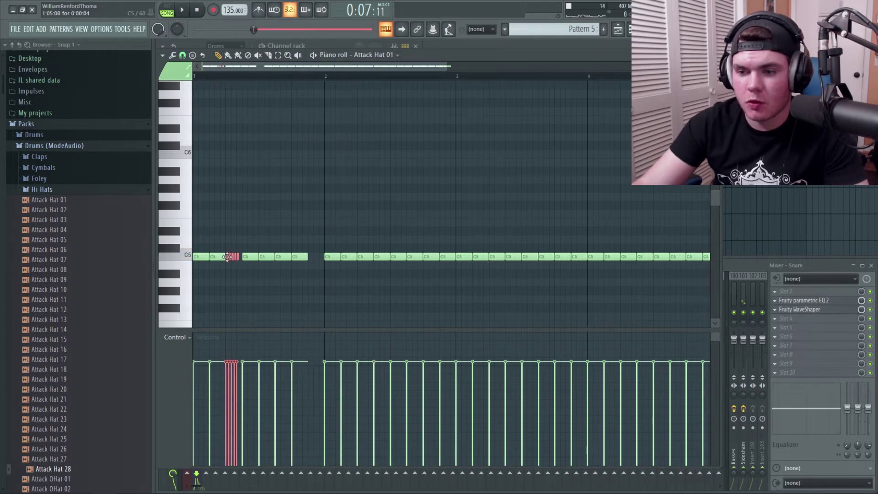
pyautogui.press('space')
pyautogui.keyDown('ctrl'); pyautogui.click(340, 167); pyautogui.keyUp('ctrl')
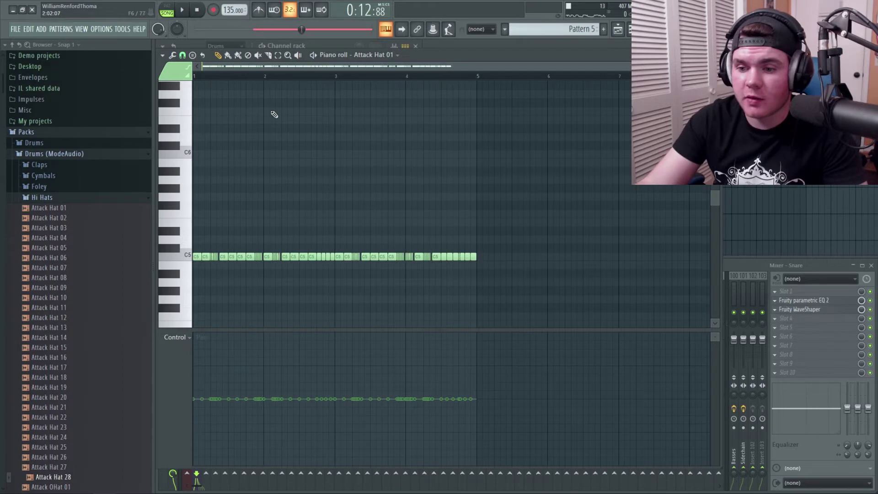
# Step: Pan the hat rolls alternately right and left, about 47% for the first, alternate the last bar 4 notes too, and play the result
pyautogui.scroll(2, 222, 72)
pyautogui.scroll(-1, 237, 69)
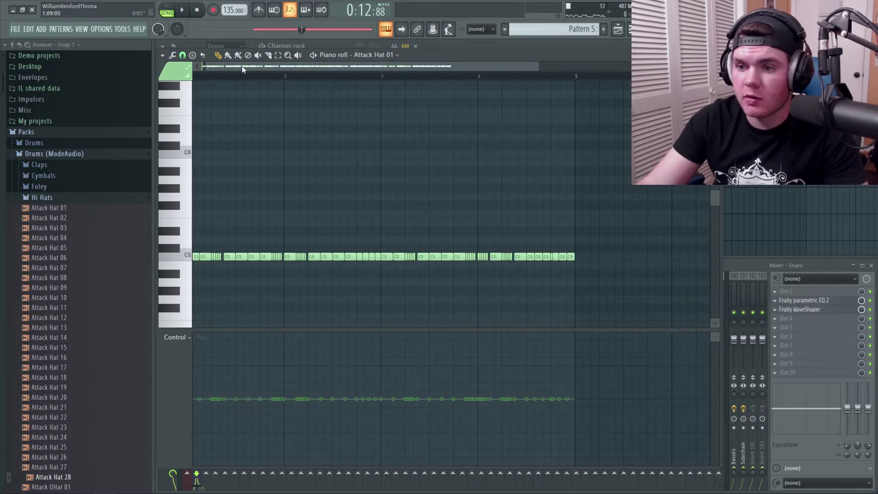
pyautogui.scroll(1, 237, 70)
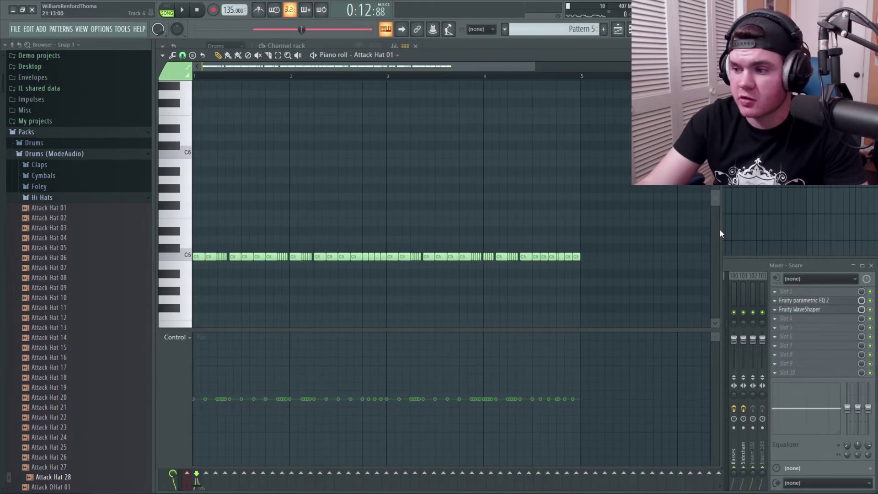
pyautogui.moveTo(718, 230); pyautogui.dragTo(715, 184)
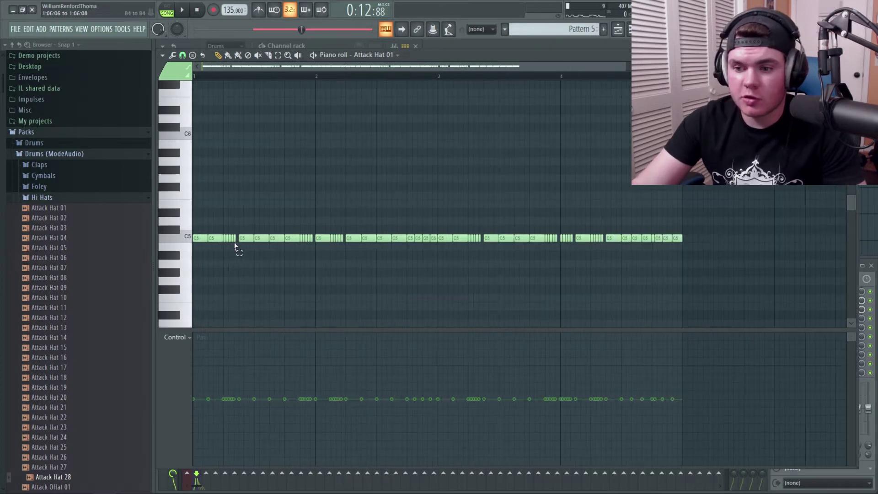
pyautogui.moveTo(235, 246); pyautogui.dragTo(224, 234)
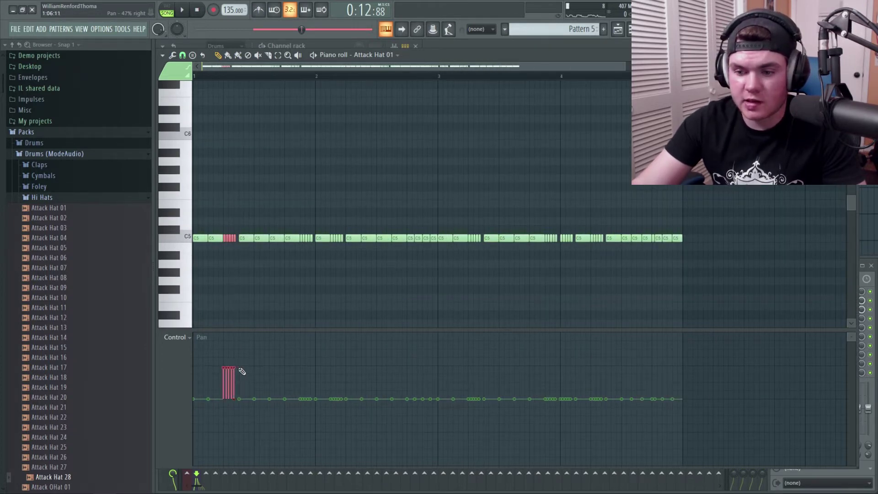
pyautogui.moveTo(317, 247); pyautogui.dragTo(305, 237)
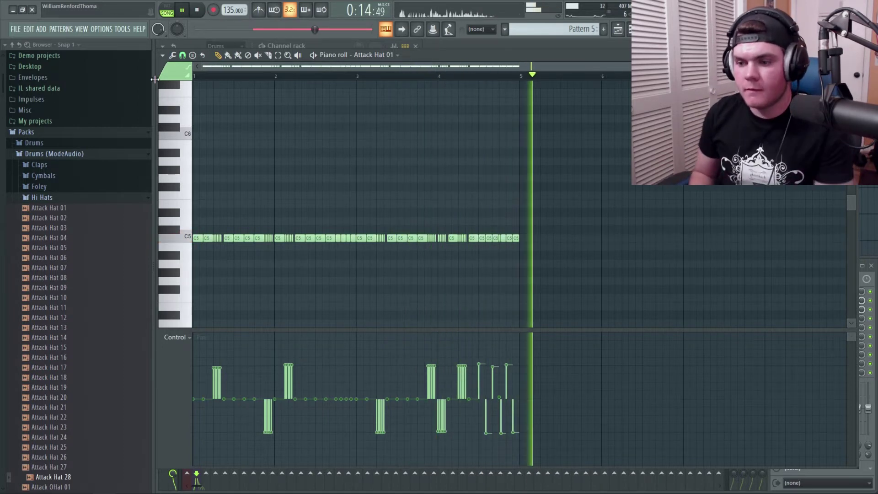
pyautogui.press('space')
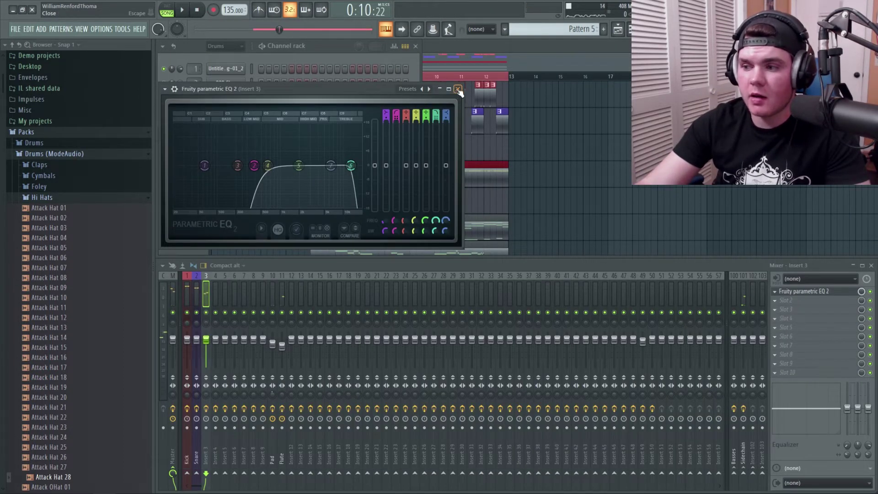
# Step: Add Fruity WaveShaper after the EQ on the hat insert and steepen its curve to peak about a third of the way across
pyautogui.click(458, 90)
pyautogui.click(790, 310)
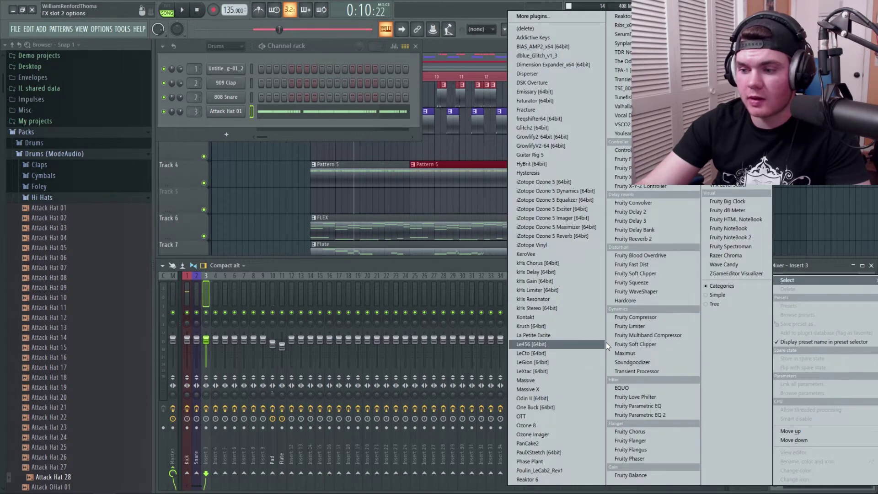
pyautogui.click(649, 291)
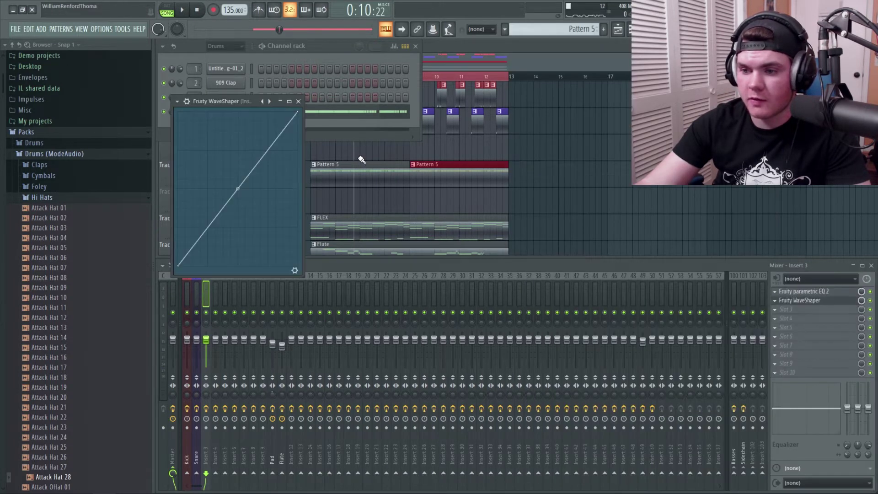
pyautogui.press('space')
pyautogui.moveTo(297, 113); pyautogui.dragTo(222, 89)
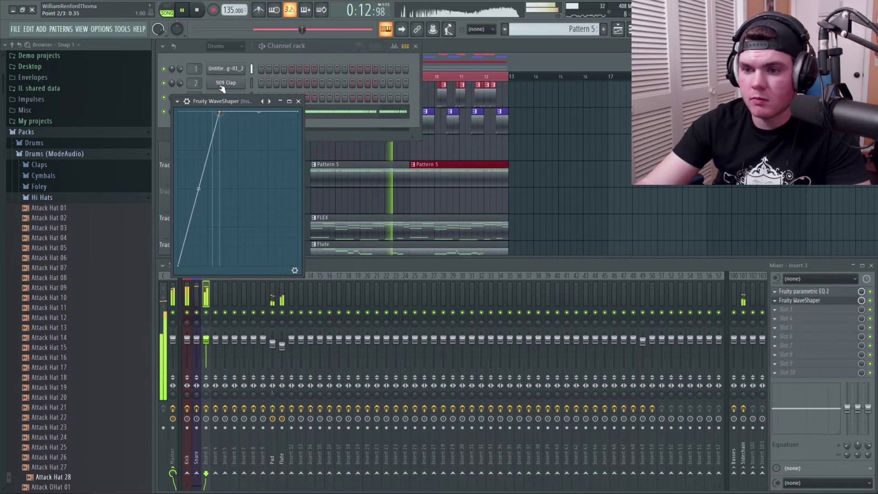
pyautogui.click(299, 101)
pyautogui.moveTo(207, 340); pyautogui.dragTo(208, 345)
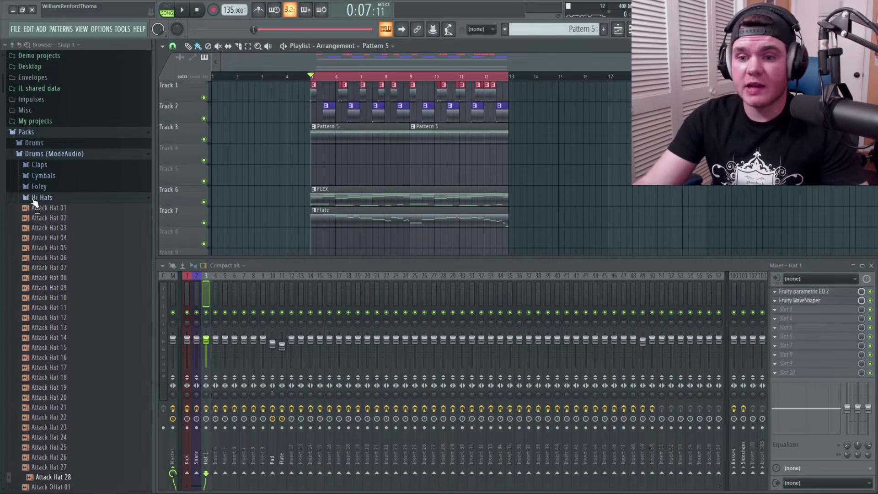
# Step: Collapse the expanded sample folders in the browser and create a new empty pattern after Pattern 5
pyautogui.click(33, 199)
pyautogui.click(40, 205)
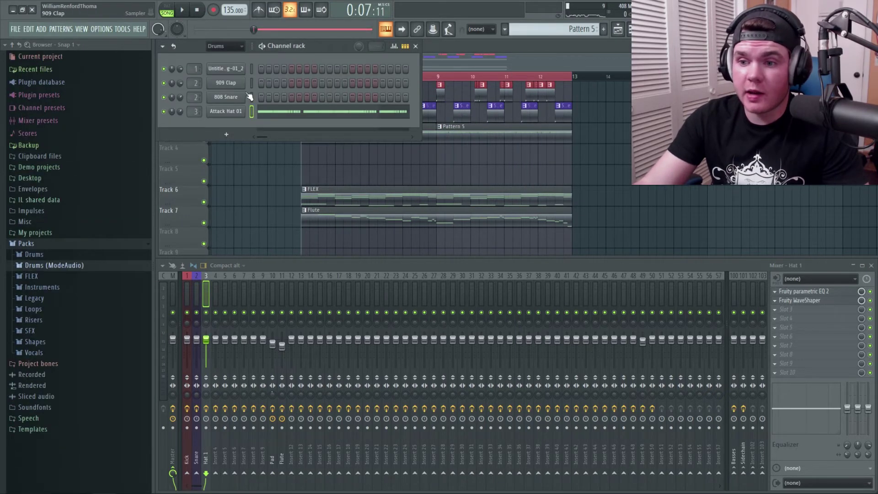
pyautogui.click(604, 29)
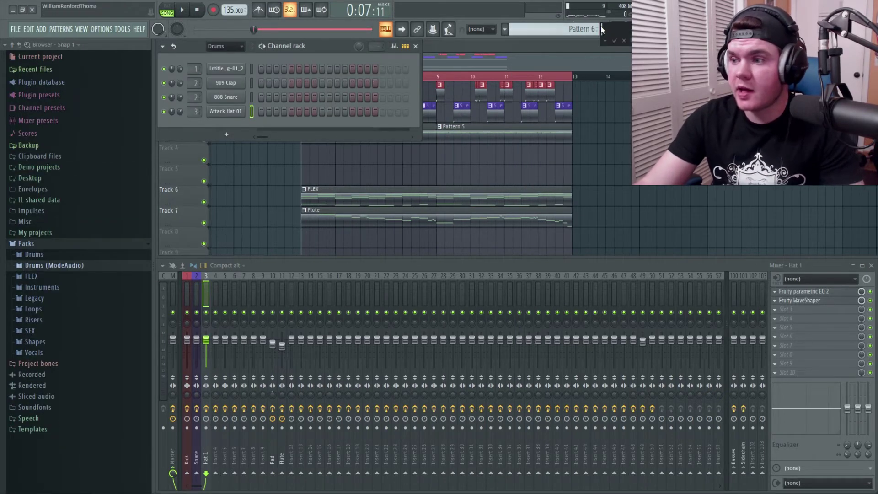
# Step: Add a FLEX instrument channel below the Attack Hat 01 channel
pyautogui.rightClick(214, 122)
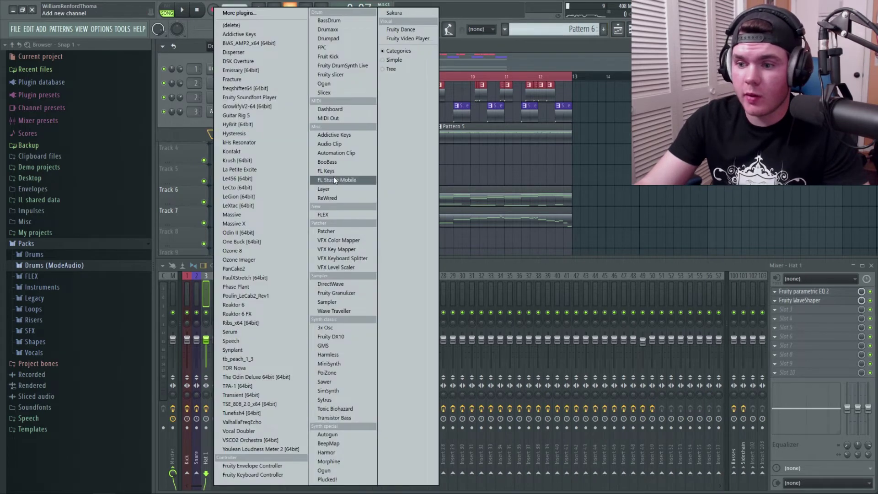
pyautogui.click(330, 216)
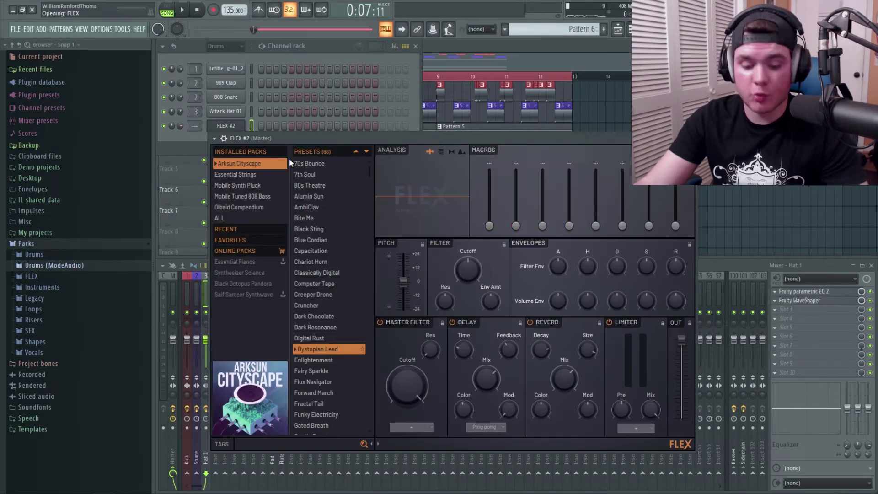
pyautogui.moveTo(315, 137); pyautogui.dragTo(293, 117)
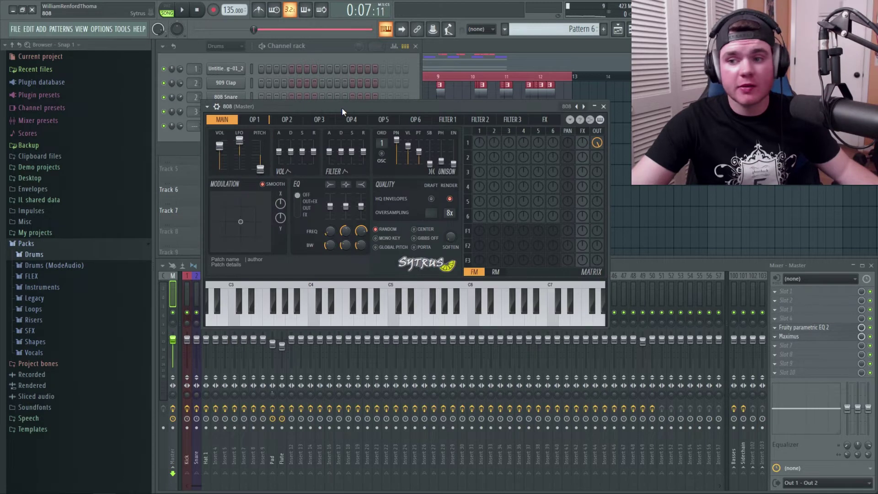
# Step: Audition the 808 Sytrus preset by playing a few notes around E4
pyautogui.moveTo(342, 105); pyautogui.dragTo(326, 99)
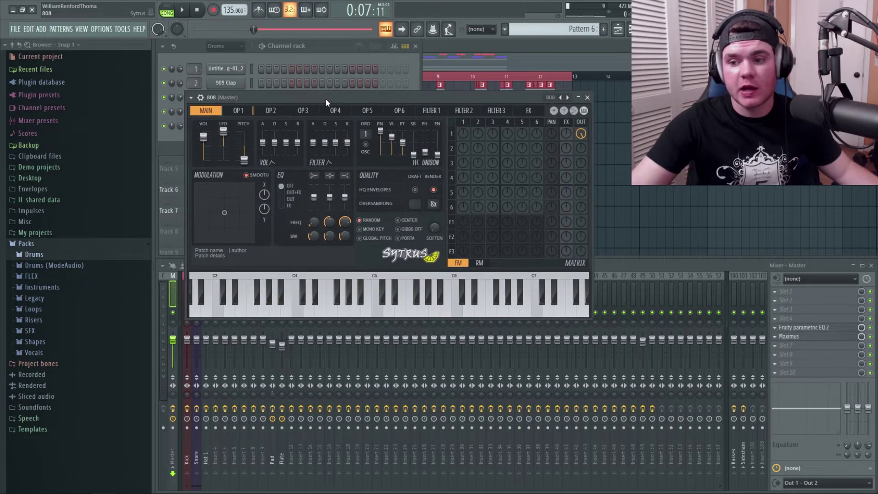
pyautogui.press('e')
pyautogui.press('c')
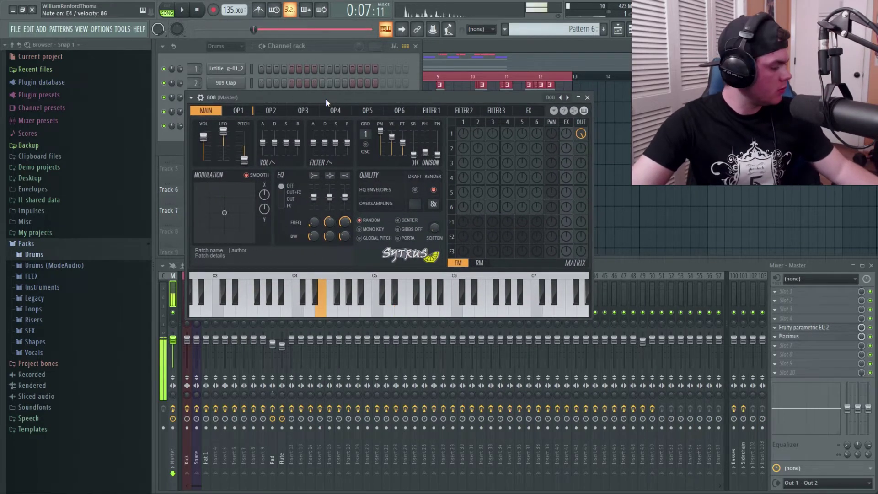
pyautogui.press('v')
pyautogui.press('c')
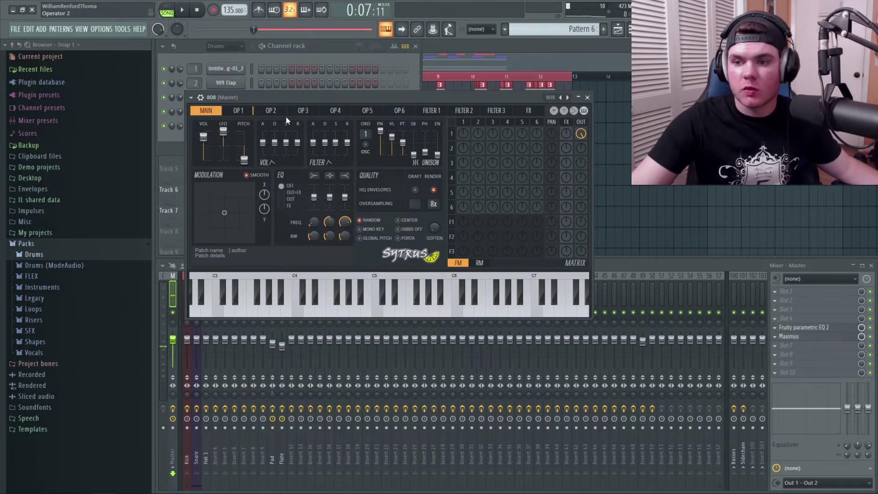
# Step: Examine operator 1's pitch and volume envelopes in the 808 Sytrus preset, and return to the main page
pyautogui.click(239, 110)
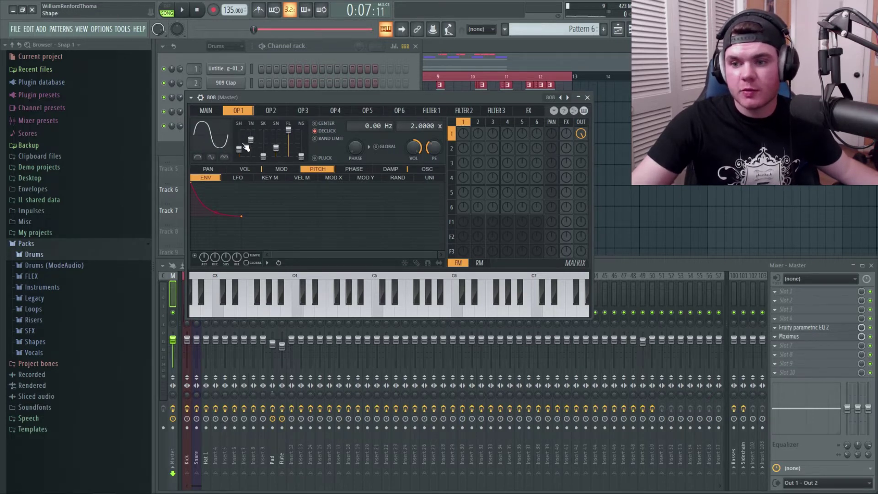
pyautogui.click(247, 170)
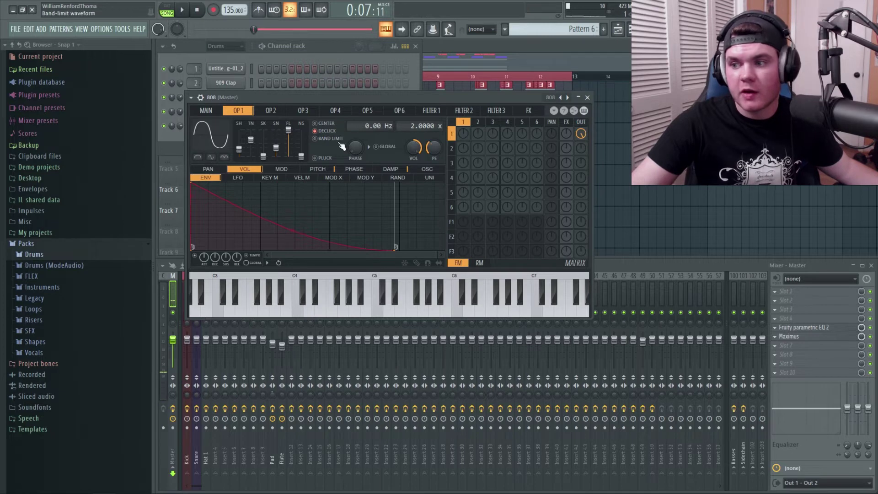
pyautogui.click(206, 110)
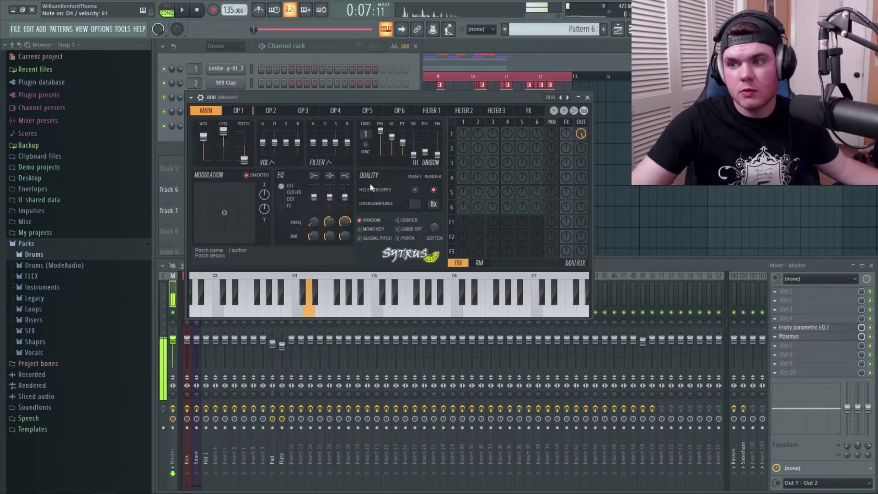
# Step: Open the 808 channel's piano roll, collapse the Scores folder in the browser and play back the bass line
pyautogui.rightClick(226, 169)
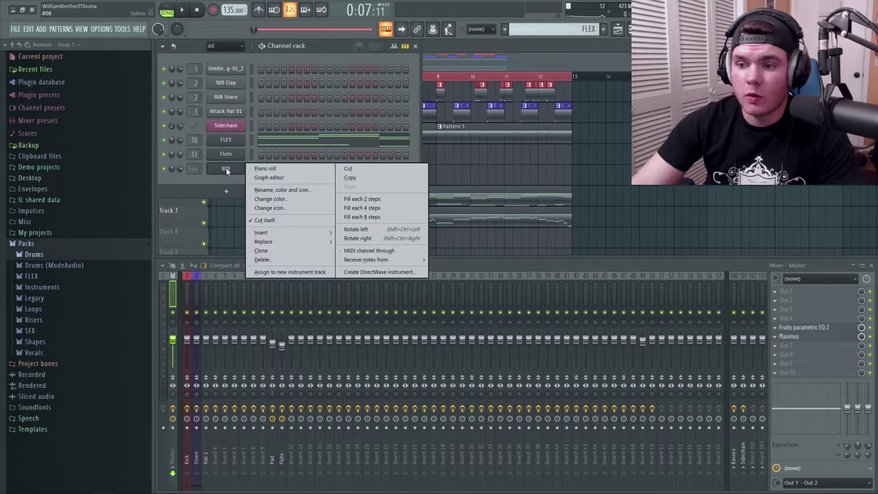
pyautogui.click(259, 172)
pyautogui.scroll(3, 412, 208)
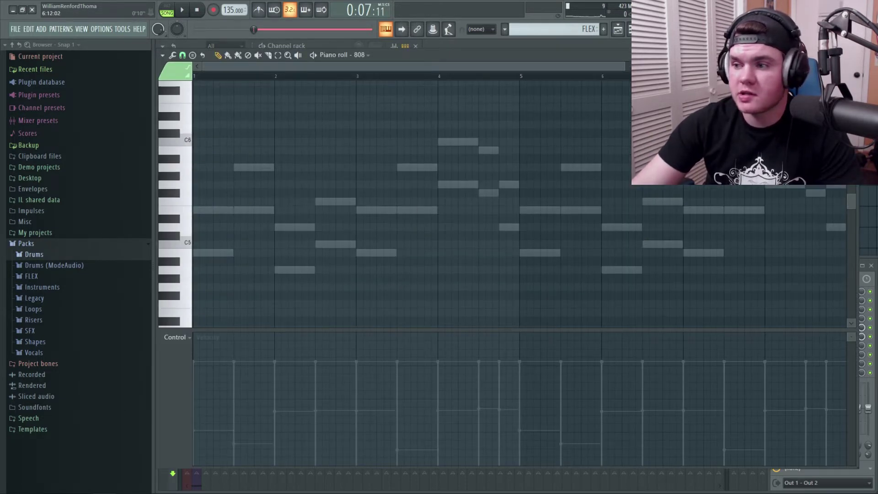
pyautogui.scroll(1, 469, 149)
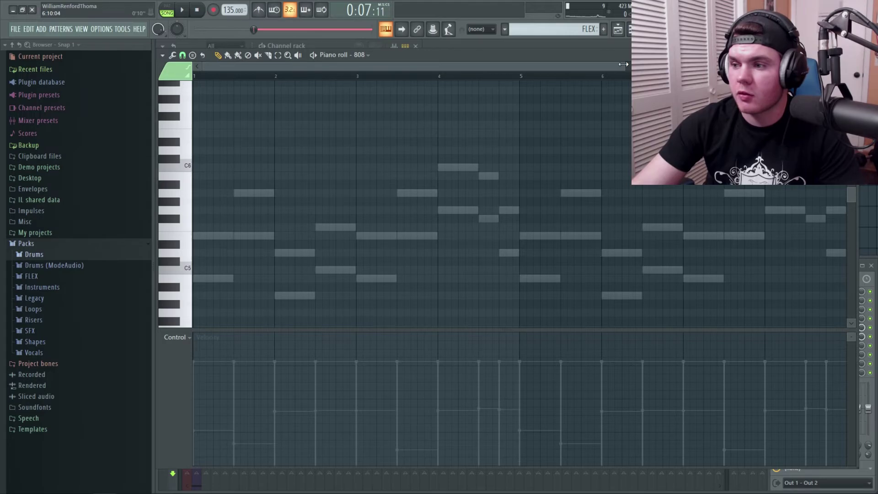
pyautogui.moveTo(623, 64); pyautogui.dragTo(841, 65)
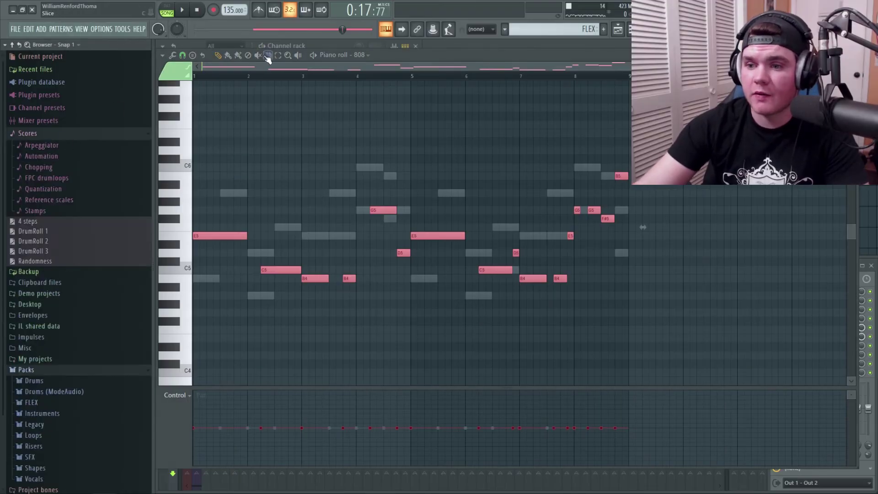
pyautogui.click(41, 133)
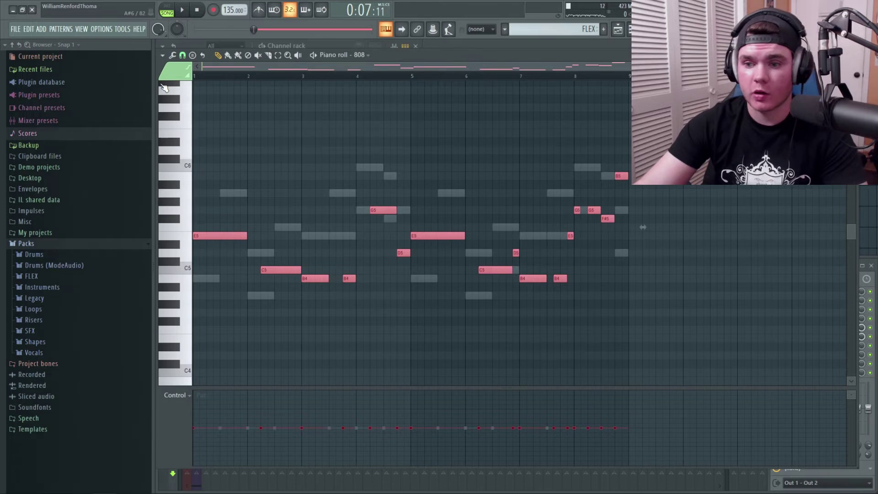
pyautogui.press('space')
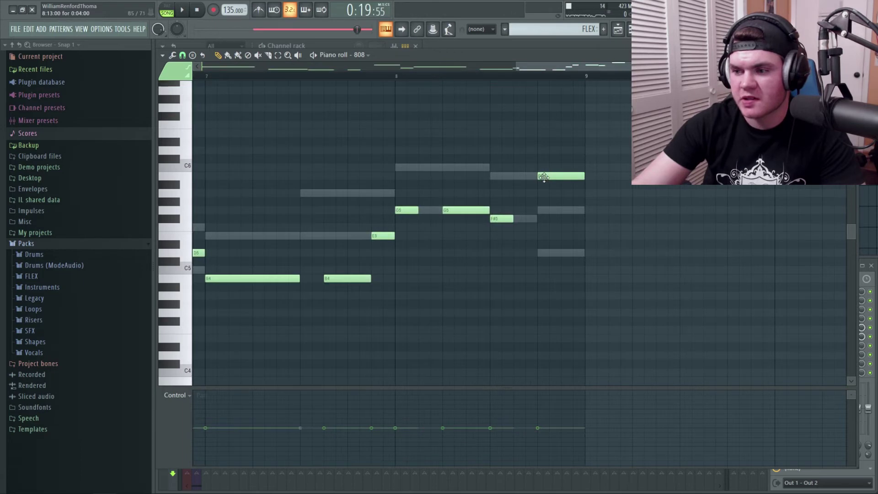
# Step: Extend the final B5 note of the 808 line to start at 8:11 and play back the result
pyautogui.click(543, 184)
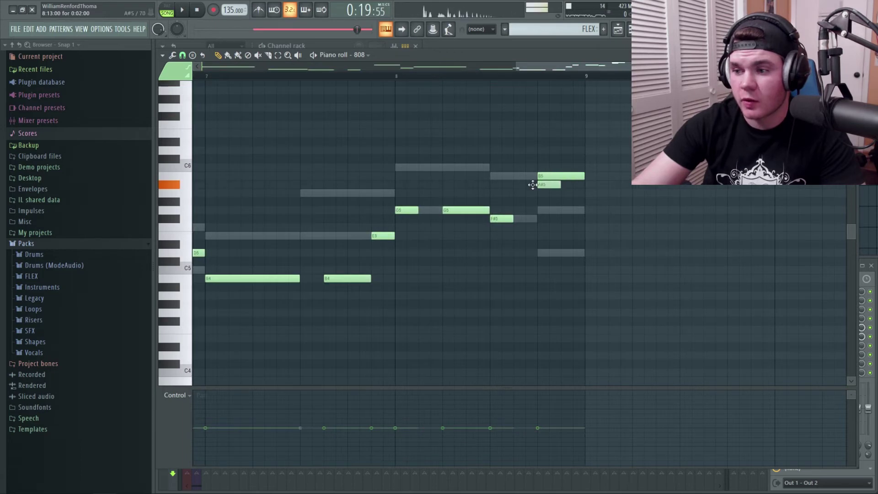
pyautogui.rightClick(542, 184)
pyautogui.moveTo(547, 178); pyautogui.dragTo(524, 182)
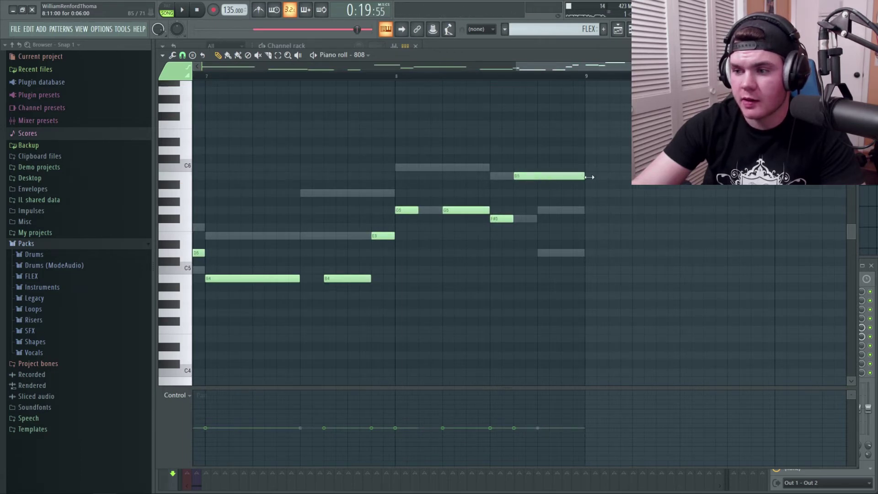
pyautogui.press('space')
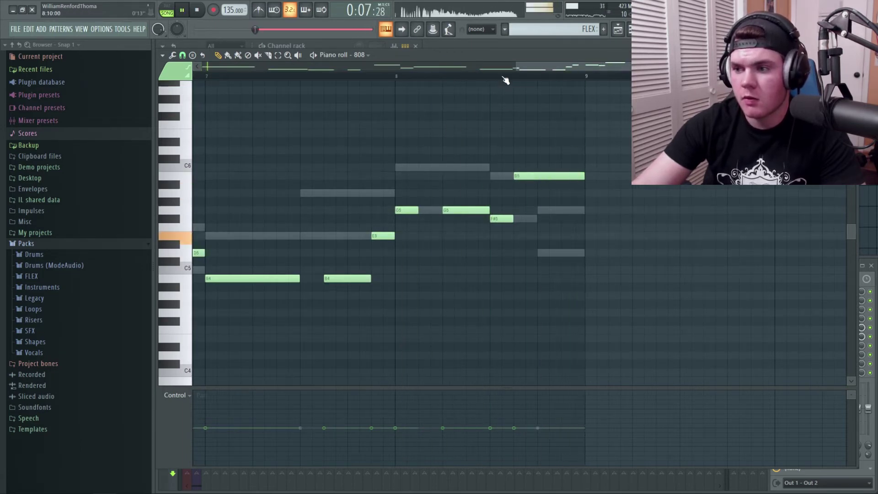
pyautogui.scroll(-4, 505, 81)
pyautogui.press('space')
# Step: Select all the 808 notes and transpose them down two octaves
pyautogui.moveTo(705, 273); pyautogui.dragTo(198, 91)
pyautogui.moveTo(732, 336); pyautogui.dragTo(192, 86)
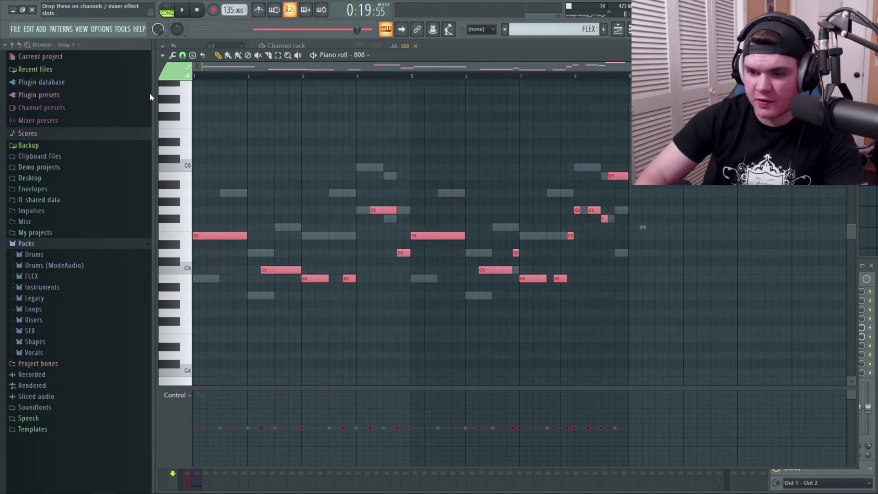
pyautogui.hotkey('ctrl', 'Down')
pyautogui.hotkey('ctrl', 'Down')
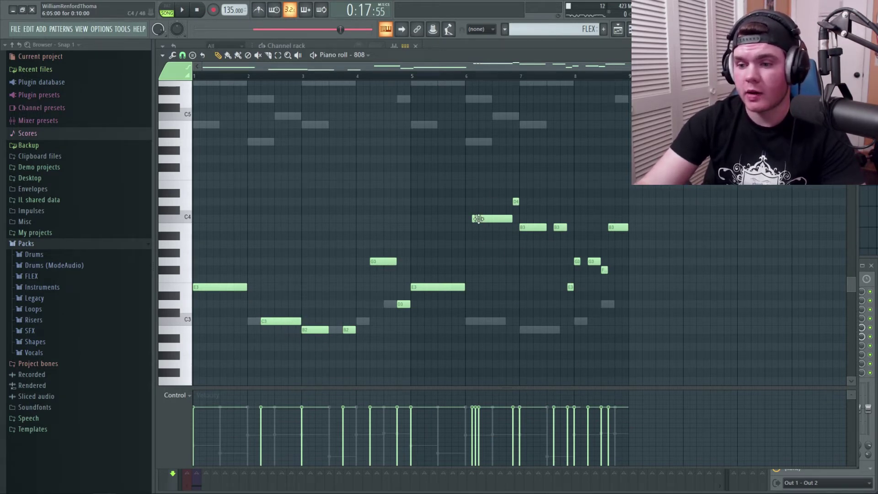
# Step: Play back the transposed 808 line, including the repeated C4 notes in bar 6, and close the piano roll
pyautogui.press('space')
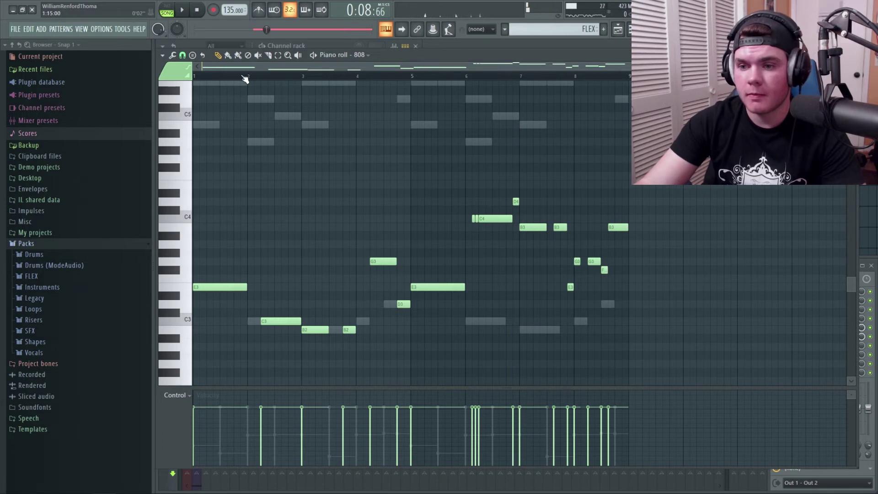
pyautogui.press('space')
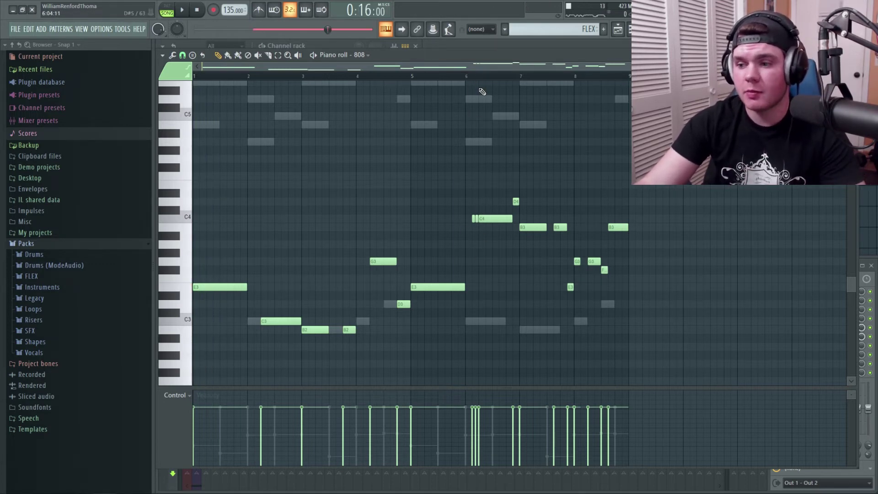
pyautogui.press('space')
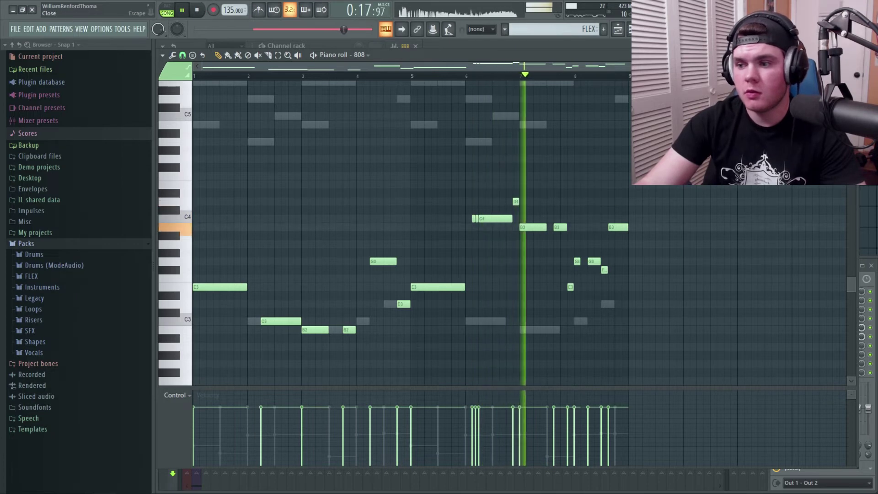
pyautogui.press('space')
pyautogui.press('Escape')
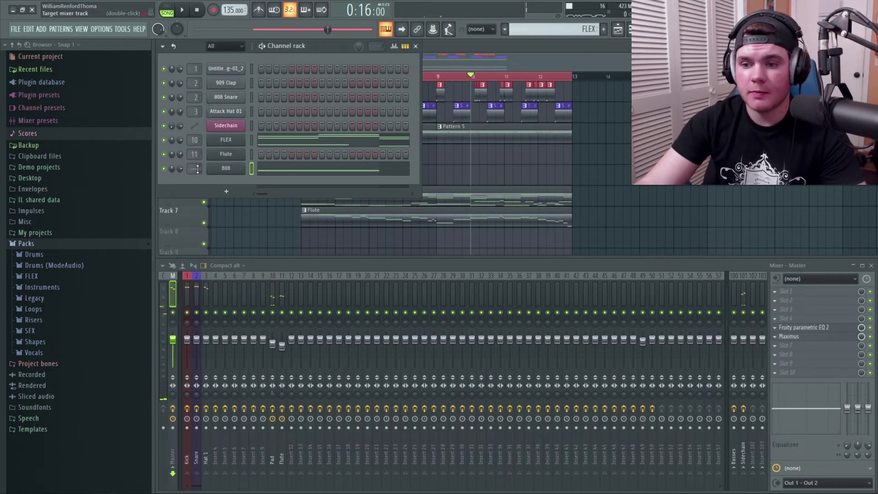
# Step: Route the 808 channel to mixer track 4 and play the song with it
pyautogui.doubleClick(198, 168)
pyautogui.press('Return')
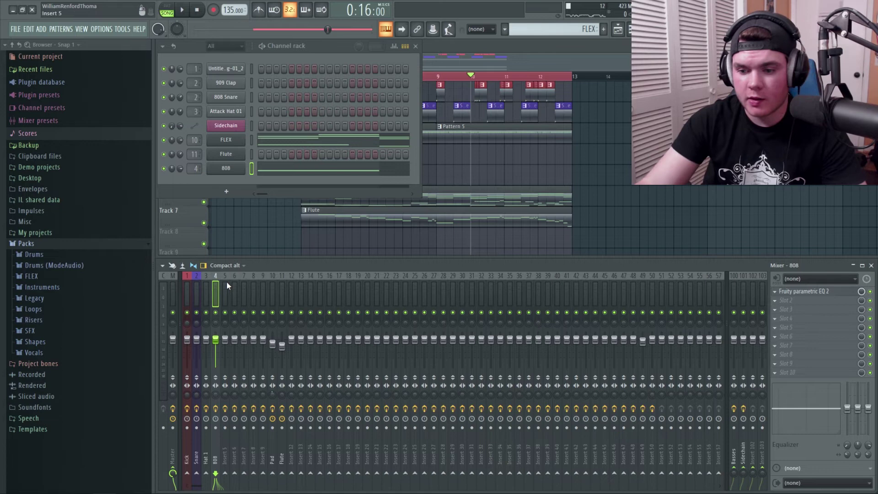
pyautogui.press('space')
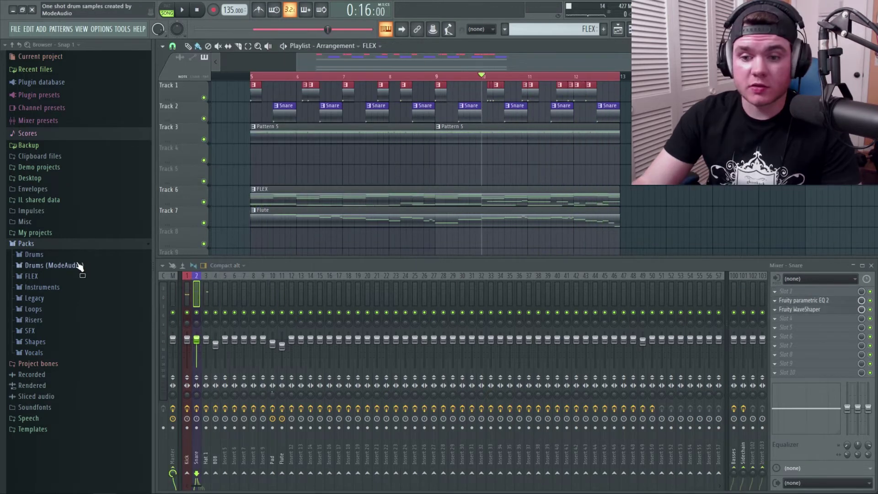
# Step: Place HouseGen Snare 12 from the Drums (ModeAudio) snare samples on the playlist
pyautogui.click(78, 265)
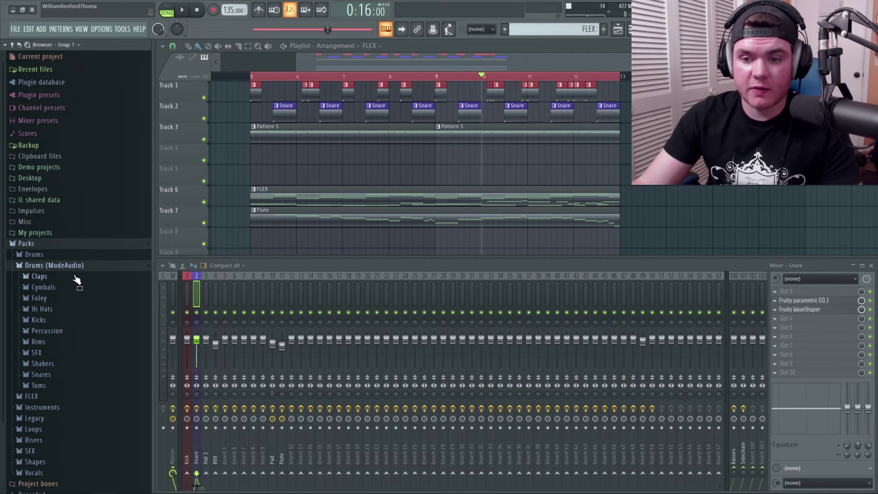
pyautogui.click(63, 346)
pyautogui.click(72, 363)
pyautogui.moveTo(312, 176); pyautogui.dragTo(315, 157)
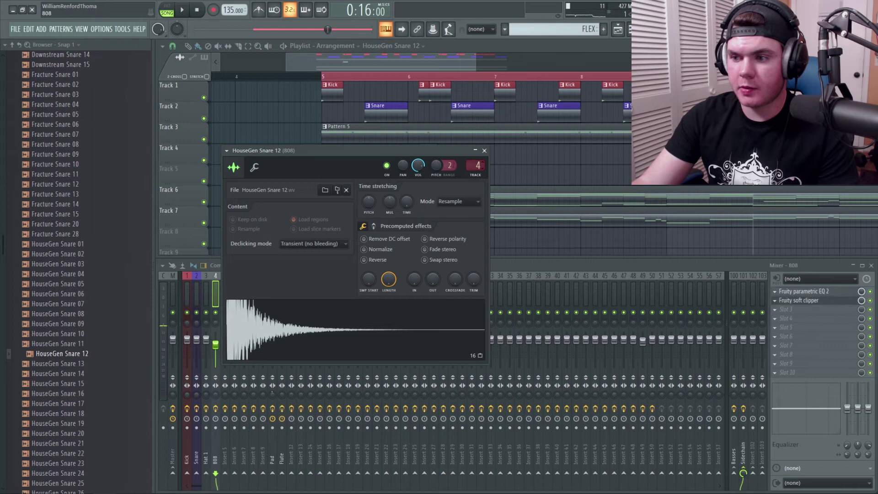
# Step: Route HouseGen Snare 12 to the Master, then add a partial fade-out and Normalize while auditioning the sample
pyautogui.moveTo(476, 165); pyautogui.dragTo(476, 175)
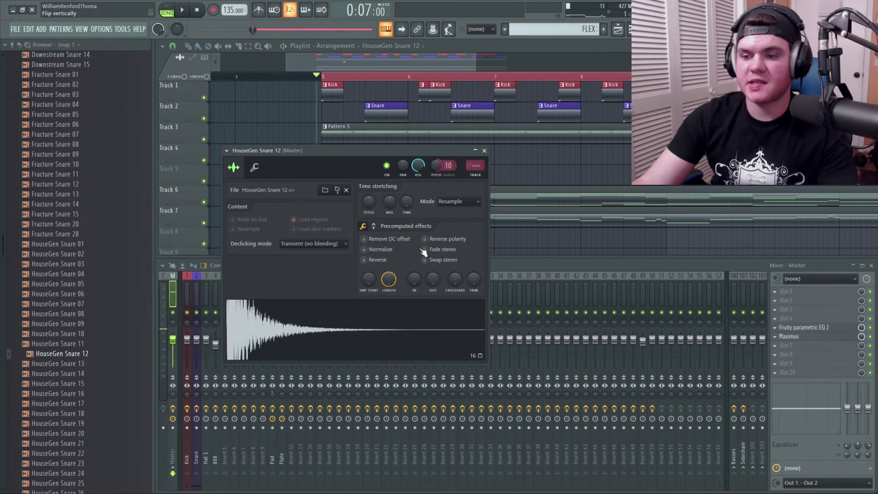
pyautogui.press('z')
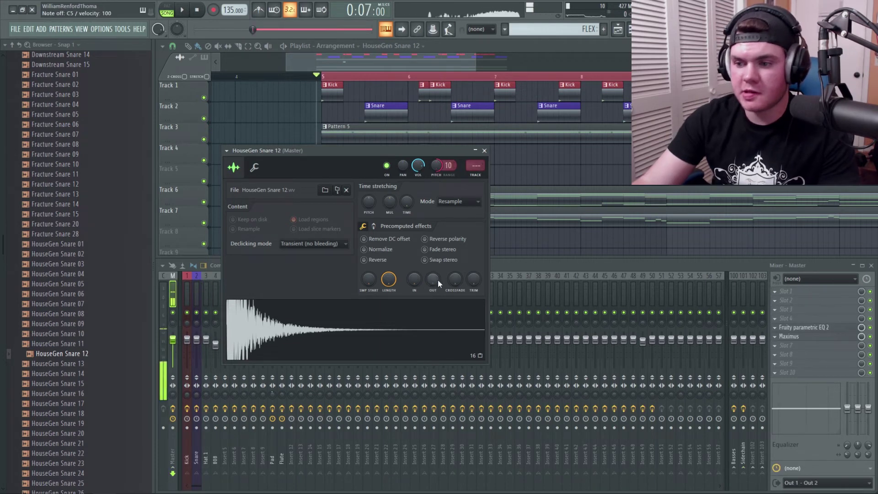
pyautogui.moveTo(437, 281); pyautogui.dragTo(437, 247)
pyautogui.press('z')
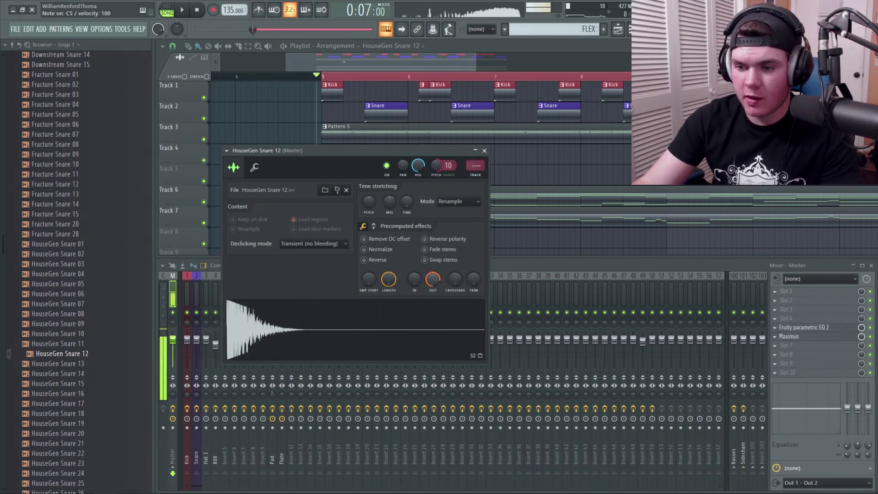
pyautogui.moveTo(435, 280); pyautogui.dragTo(435, 291)
pyautogui.press('z')
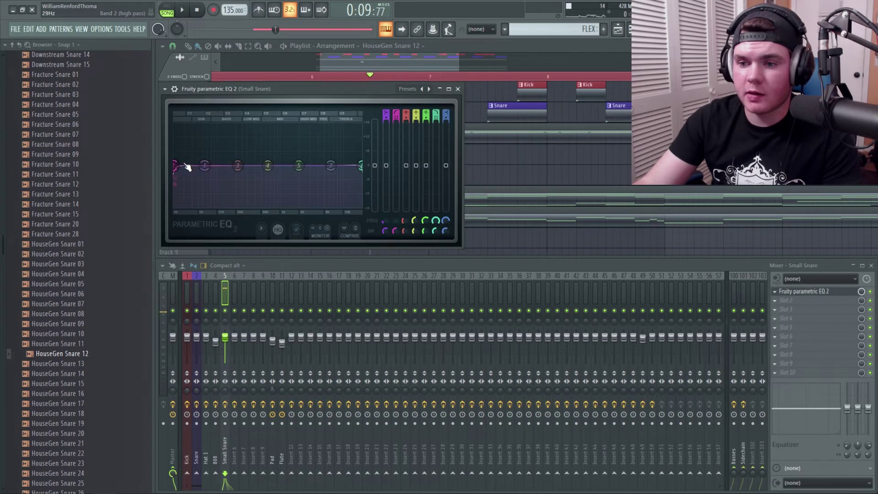
pyautogui.press('z')
pyautogui.press('z')
pyautogui.press('z')
# Step: Cut the low and high ends of the Small Snare track in Fruity parametric EQ 2 and play it
pyautogui.moveTo(185, 165); pyautogui.dragTo(223, 165)
pyautogui.moveTo(361, 165)
pyautogui.mouseDown()
pyautogui.moveTo(345, 165)
pyautogui.moveTo(354, 165)
pyautogui.mouseUp()
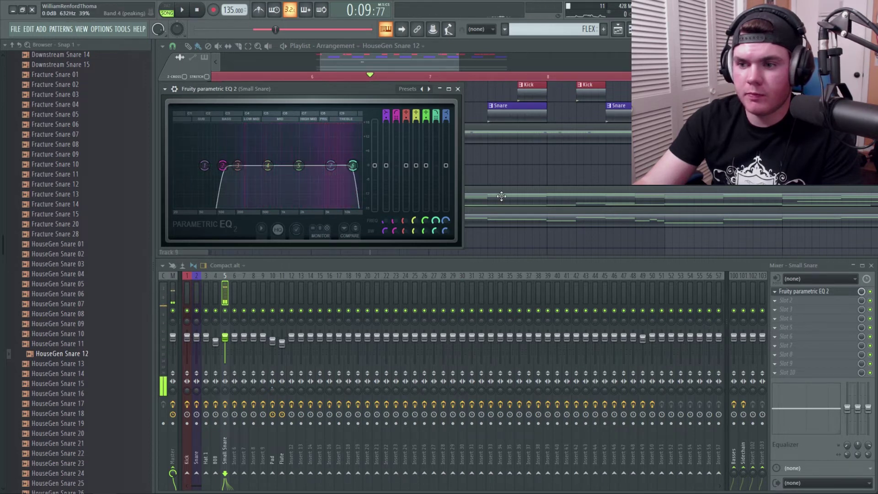
pyautogui.press('space')
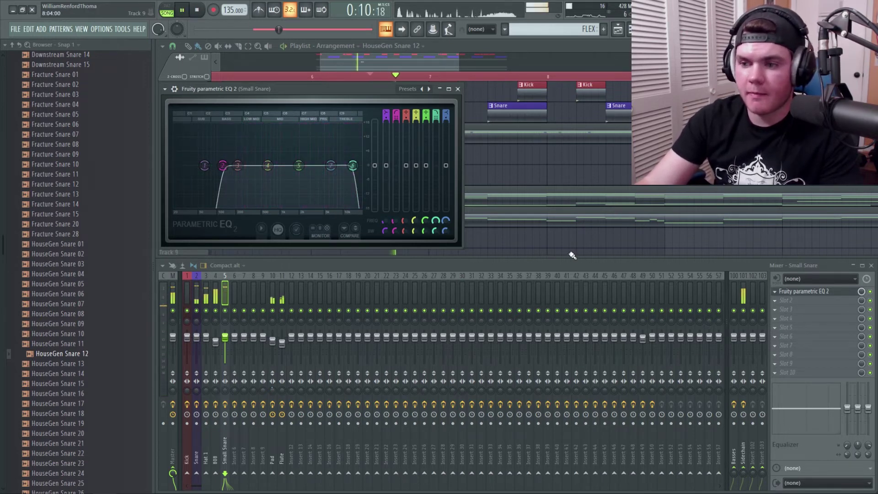
# Step: Lower the main level of the Small Snare equalizer, close it and play the snare in the arrangement
pyautogui.moveTo(375, 165); pyautogui.dragTo(374, 178)
pyautogui.press('space')
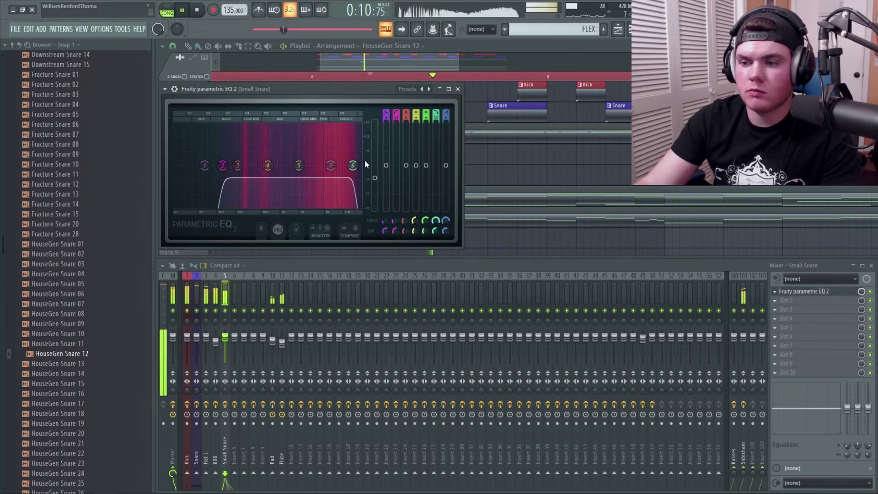
pyautogui.press('space')
pyautogui.click(458, 89)
pyautogui.scroll(-3, 446, 79)
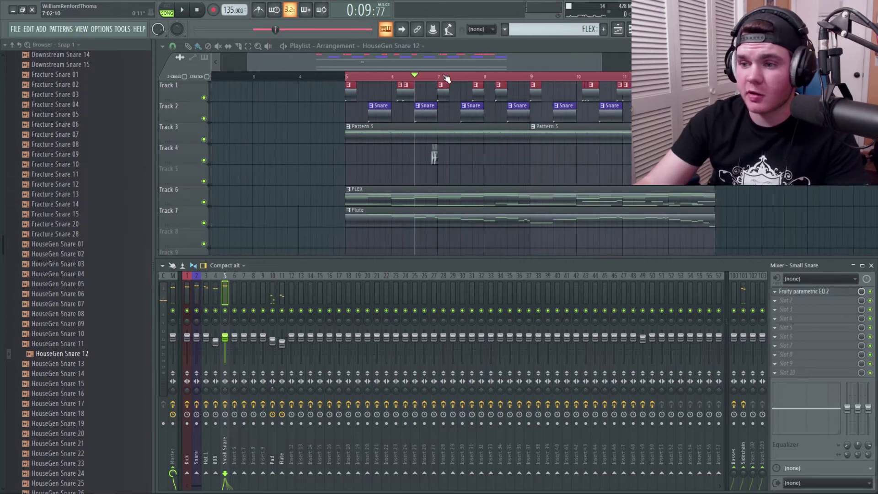
pyautogui.press('space')
pyautogui.press('space')
# Step: Create an automation clip for HouseGen Snare 12's channel pitch and close the sample settings
pyautogui.rightClick(438, 166)
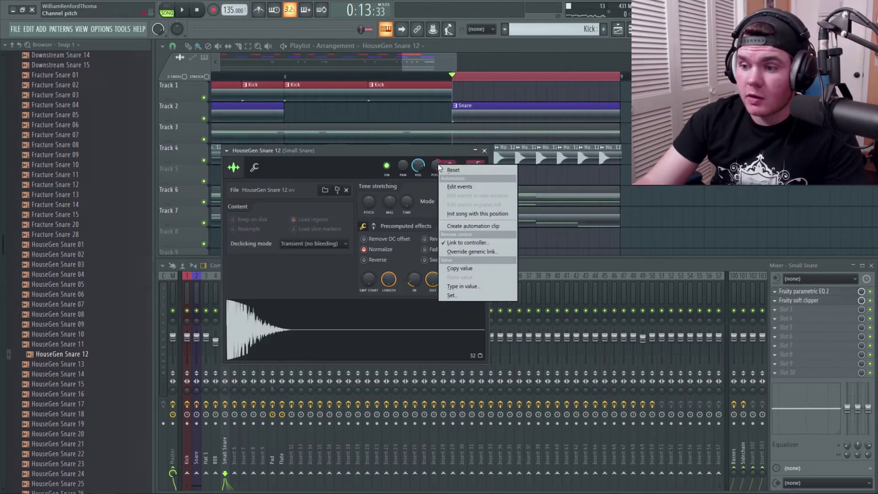
pyautogui.click(459, 226)
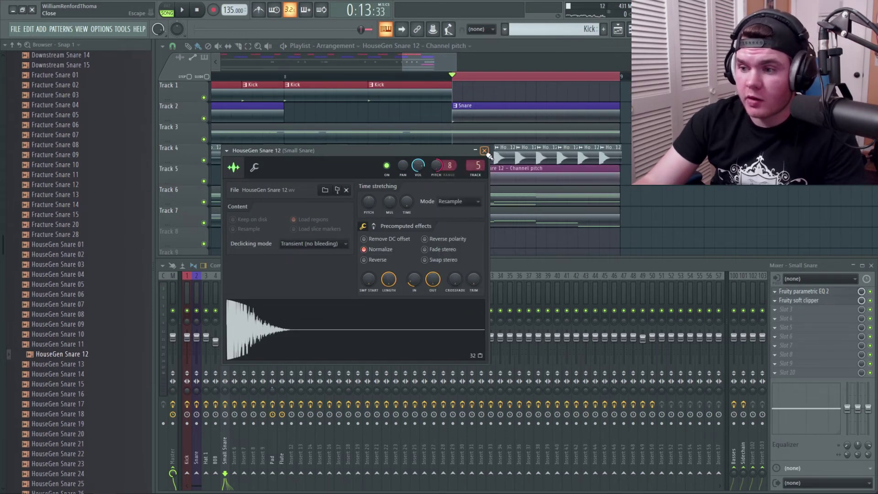
pyautogui.click(485, 151)
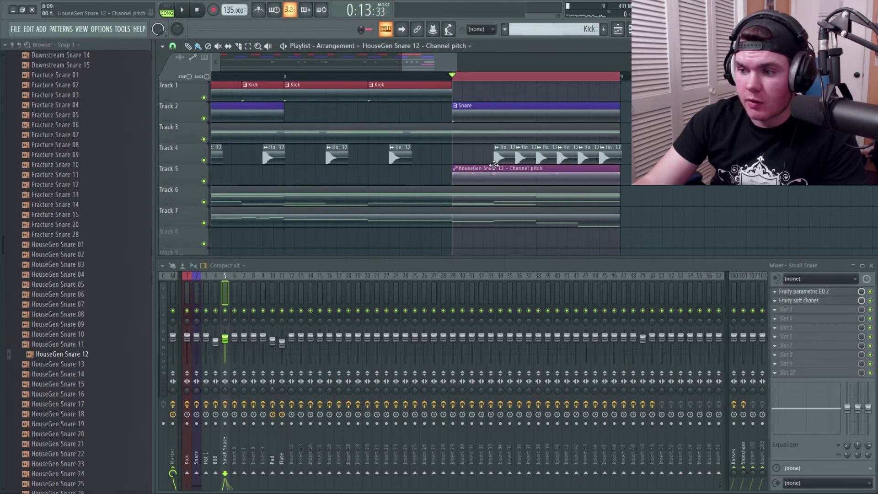
# Step: Lower the end point of the snare's pitch automation clip to 38% and play back the arrangement
pyautogui.press('space')
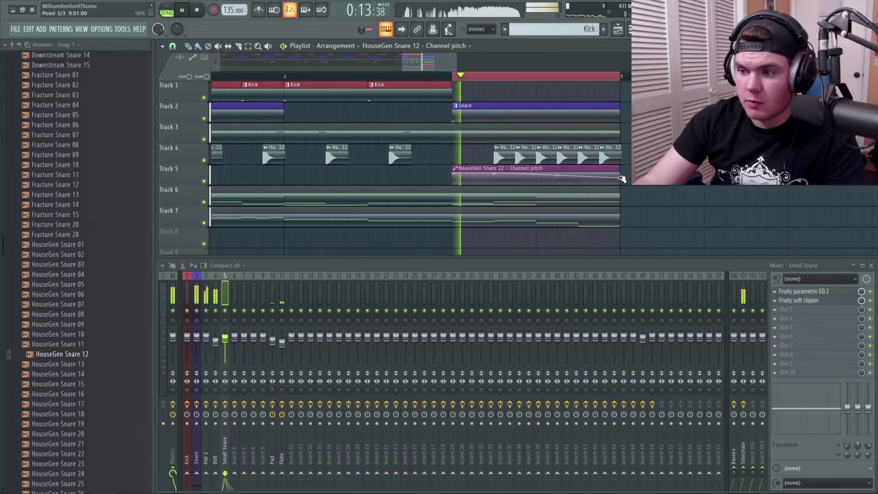
pyautogui.moveTo(622, 179); pyautogui.dragTo(622, 180)
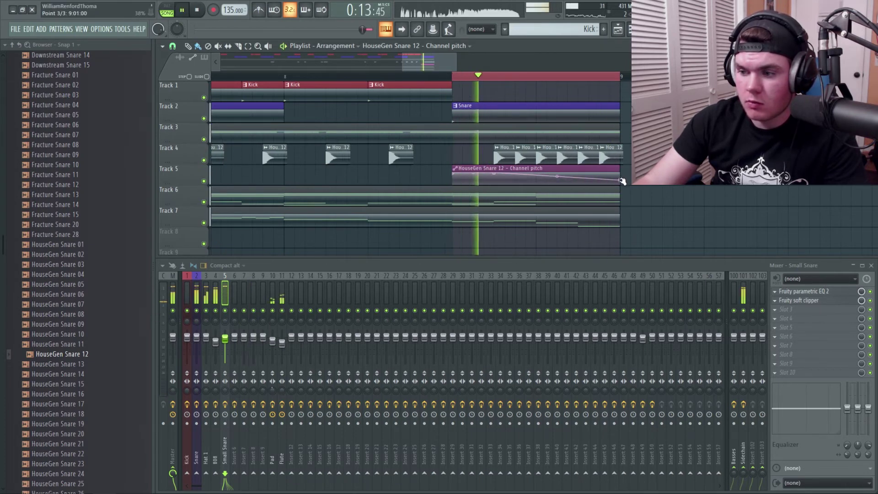
pyautogui.scroll(-6, 530, 85)
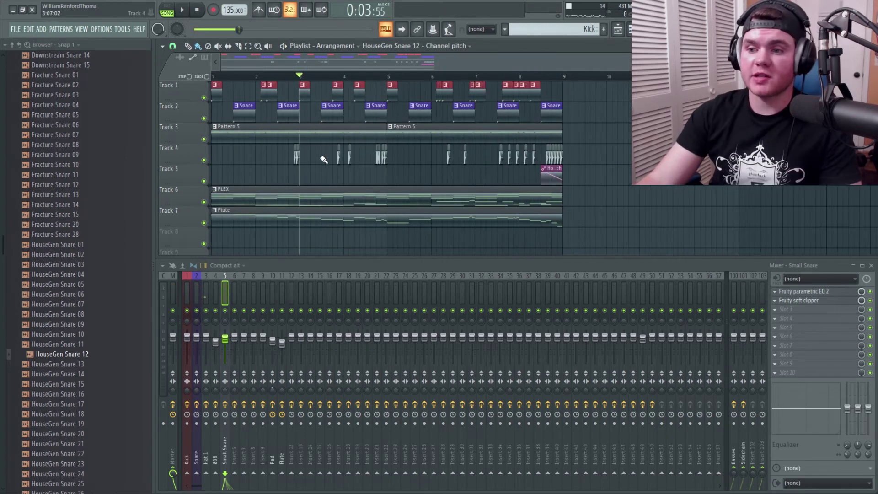
pyautogui.press('space')
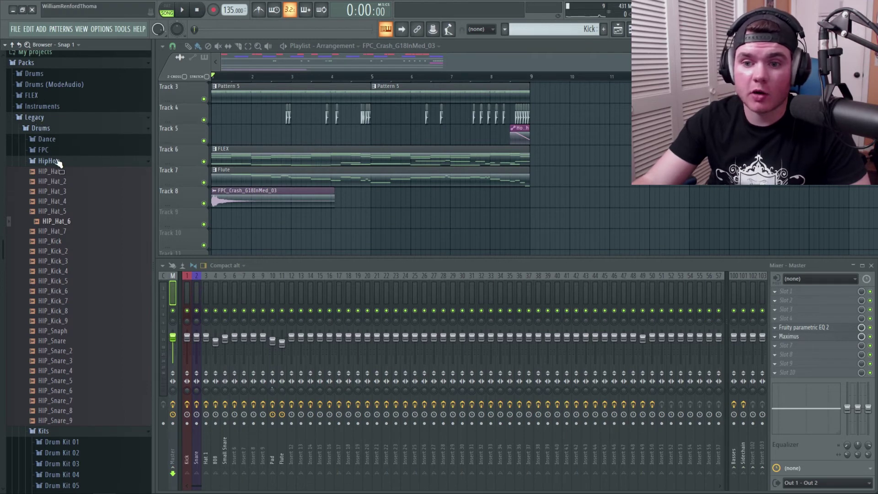
# Step: Audition the stock HipHop hat and kick samples in the legacy drums folder
pyautogui.click(87, 172)
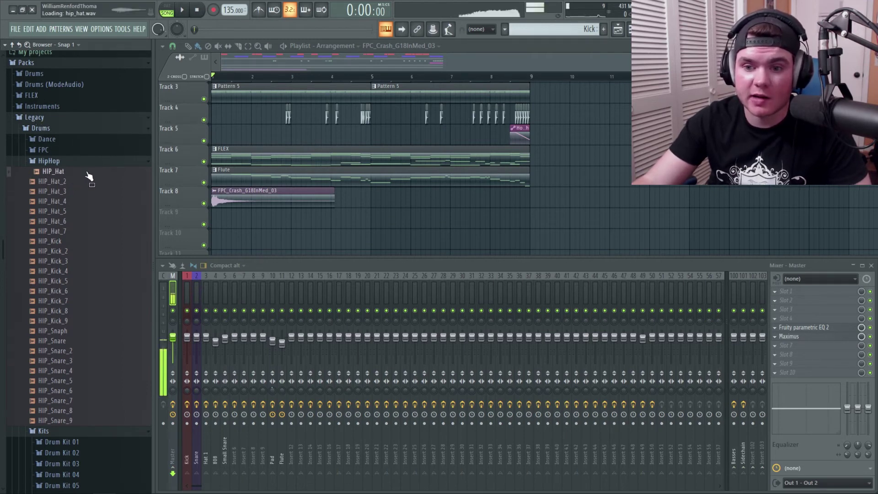
pyautogui.click(87, 182)
pyautogui.click(87, 201)
pyautogui.click(87, 221)
pyautogui.click(87, 231)
pyautogui.click(86, 242)
pyautogui.click(89, 260)
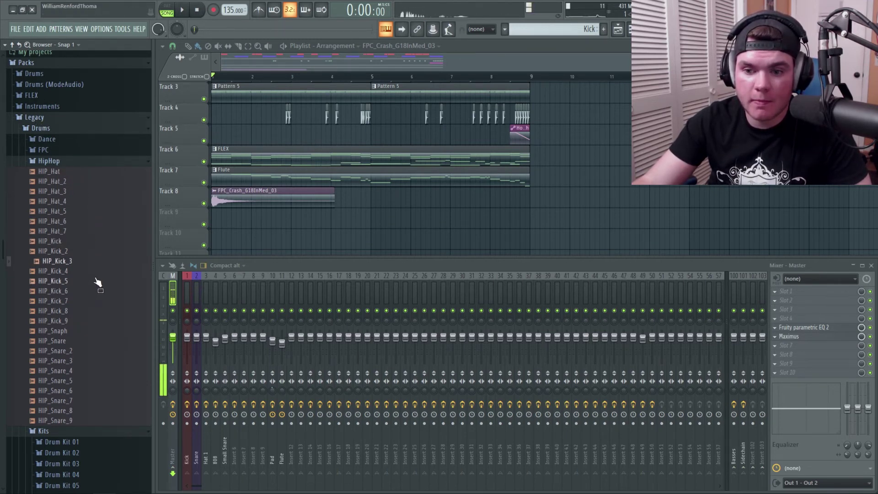
pyautogui.click(90, 281)
pyautogui.click(90, 291)
pyautogui.click(91, 311)
pyautogui.click(91, 320)
# Step: Audition HIP_Snaph and the HIP_Snare samples in the legacy HipHop folder
pyautogui.click(92, 331)
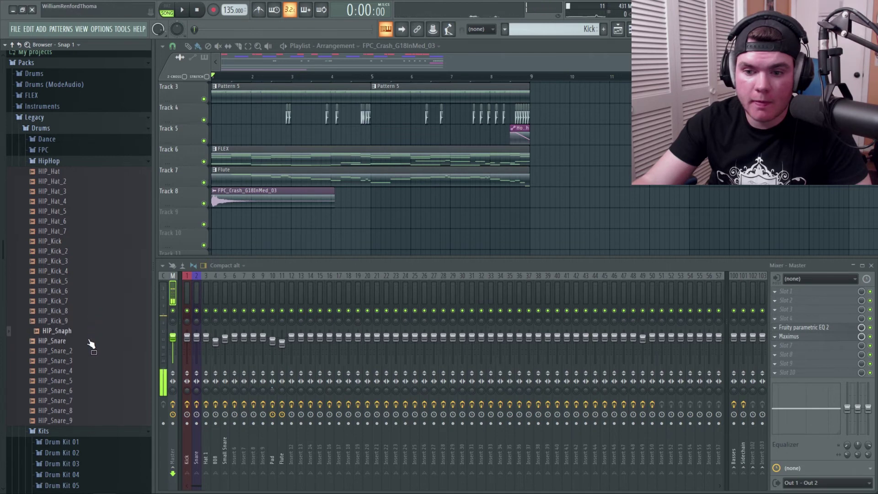
pyautogui.click(91, 342)
pyautogui.click(91, 333)
pyautogui.click(91, 351)
pyautogui.click(93, 372)
pyautogui.click(94, 392)
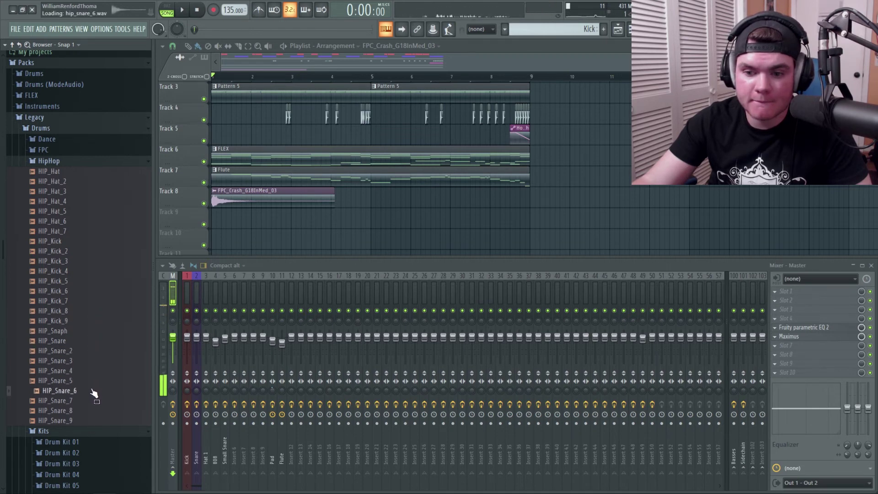
pyautogui.click(91, 401)
pyautogui.click(92, 411)
pyautogui.click(91, 420)
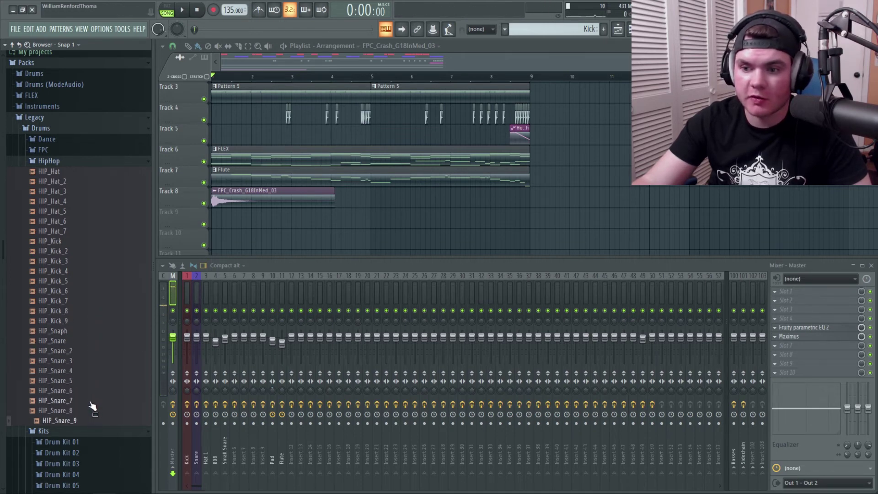
# Step: Browse to the FPC Cymbals folder, audition FPC_Crash_G18InMed_03 and play the arrangement with the crash
pyautogui.click(89, 151)
pyautogui.click(76, 193)
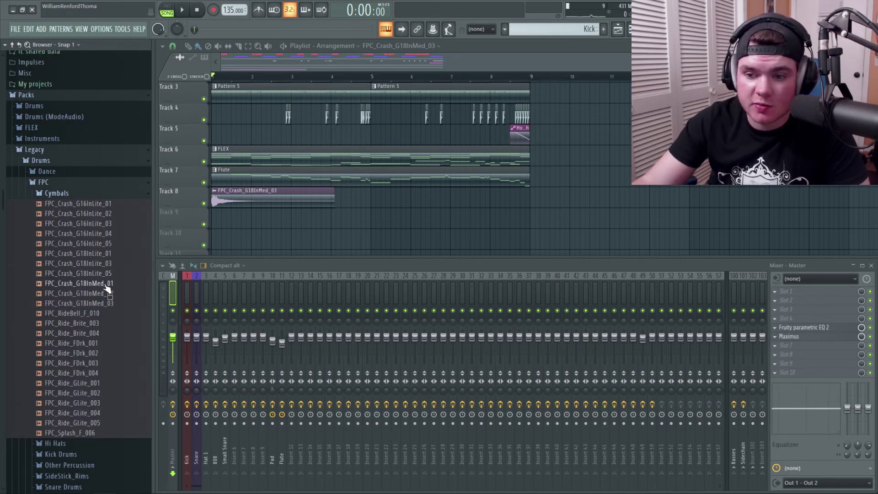
pyautogui.click(105, 304)
pyautogui.press('space')
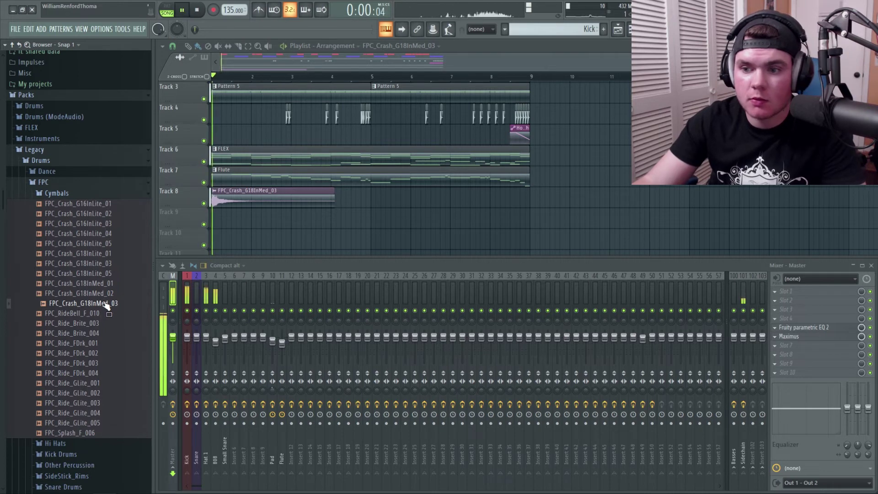
pyautogui.press('space')
# Step: Route the FPC_Crash_G18InMed_03 sample to mixer track 6 and close its settings
pyautogui.doubleClick(313, 192)
pyautogui.scroll(6, 427, 118)
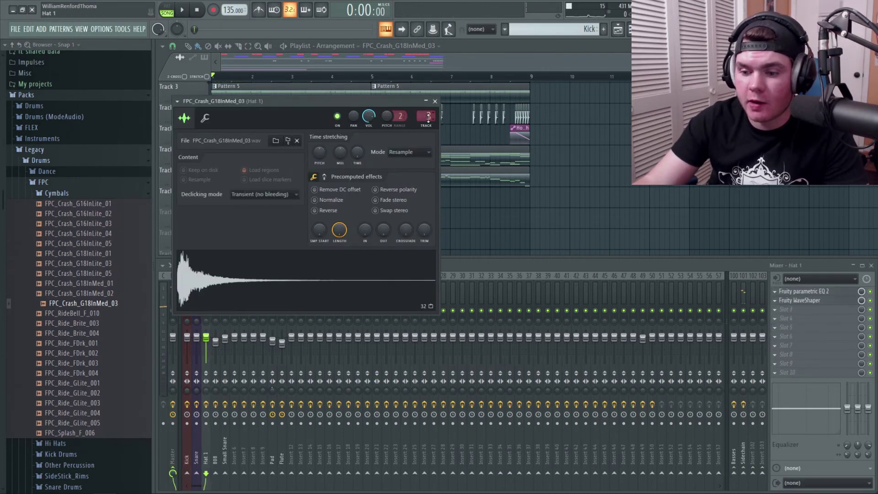
pyautogui.click(435, 101)
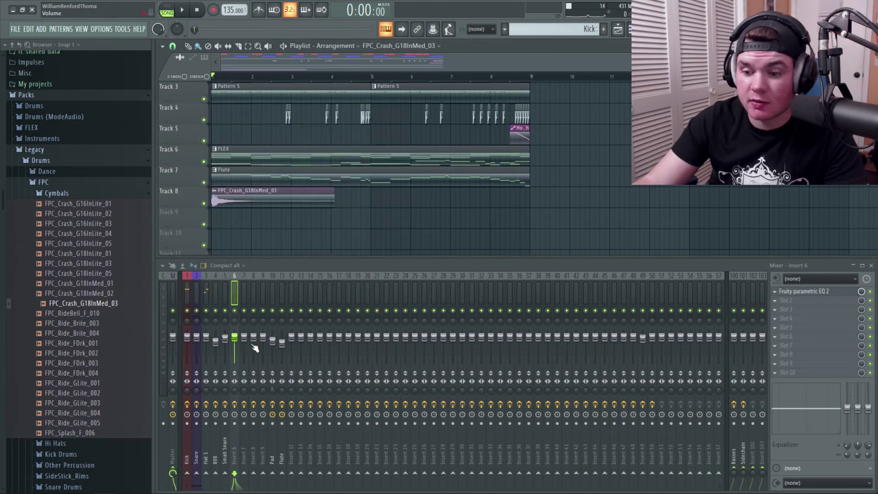
# Step: Rename mixer insert 6 as Cymbal
pyautogui.rightClick(235, 287)
pyautogui.click(255, 274)
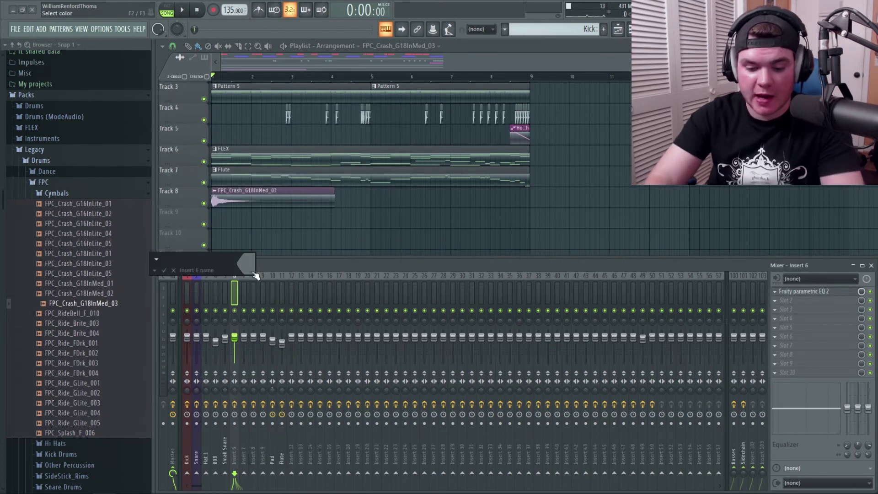
pyautogui.write('Cymbal')
pyautogui.press('Return')
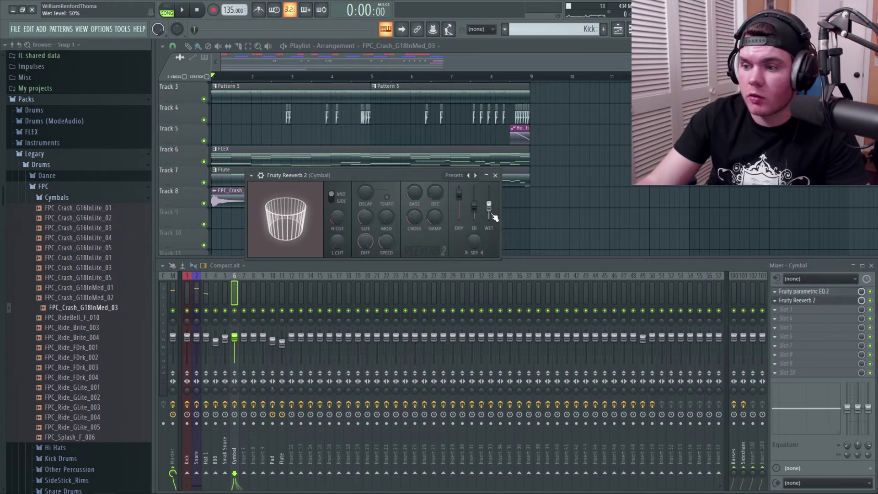
# Step: Add Fruity Reeverb 2 to the Cymbal track and adjust its wet level and high cut while testing playback
pyautogui.moveTo(492, 214); pyautogui.dragTo(491, 206)
pyautogui.press('space')
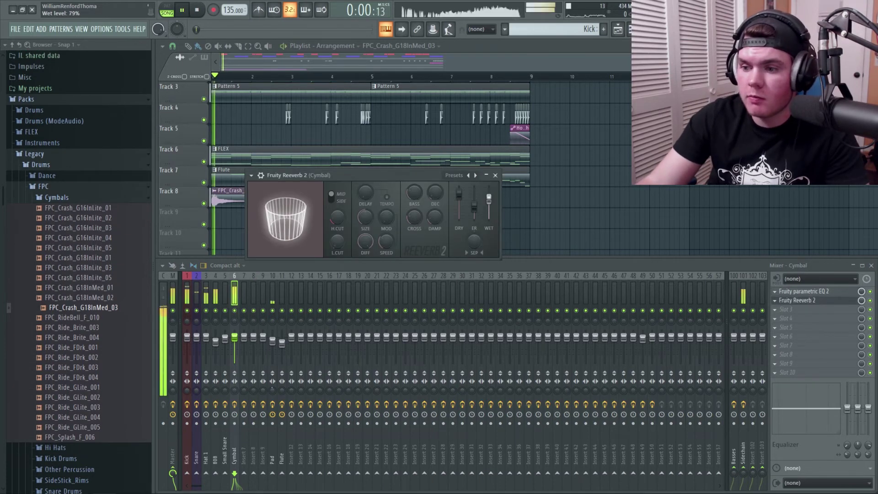
pyautogui.press('space')
pyautogui.moveTo(337, 218); pyautogui.dragTo(337, 208)
pyautogui.press('space')
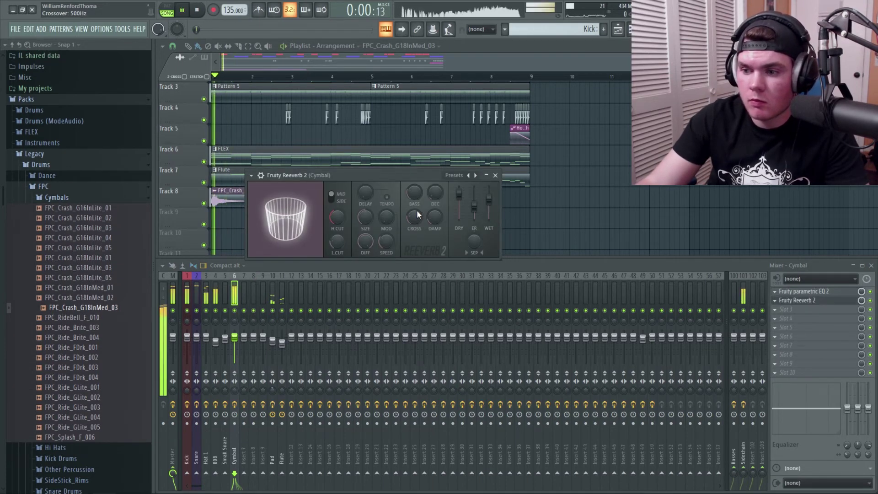
# Step: Adjust the damping and set the stereo separation to 59% in the Cymbal reverb, testing playback
pyautogui.moveTo(434, 217); pyautogui.dragTo(434, 197)
pyautogui.press('space')
pyautogui.moveTo(474, 242); pyautogui.dragTo(474, 251)
pyautogui.press('space')
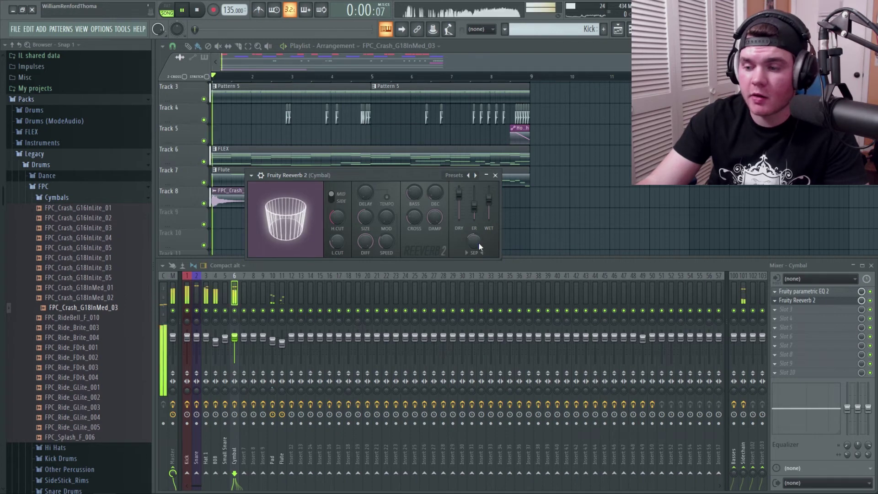
pyautogui.press('space')
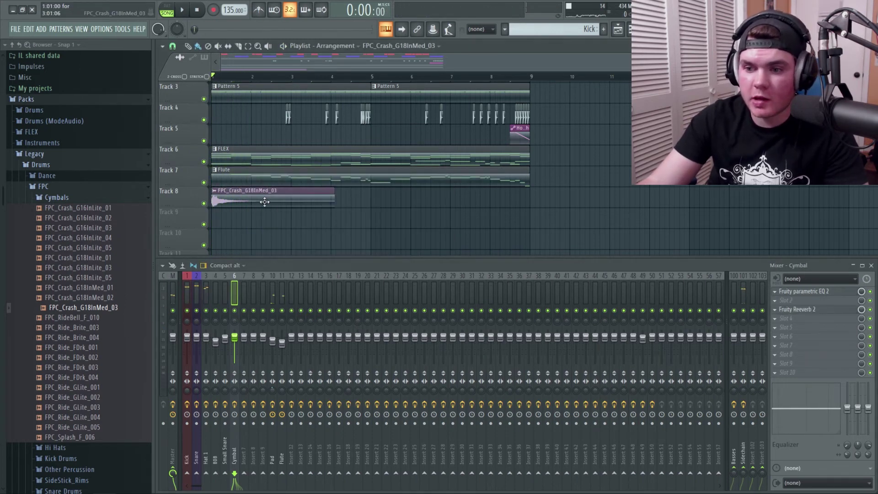
# Step: Enable Normalize for the crash sample and raise its fade-in amount
pyautogui.doubleClick(265, 200)
pyautogui.click(270, 298)
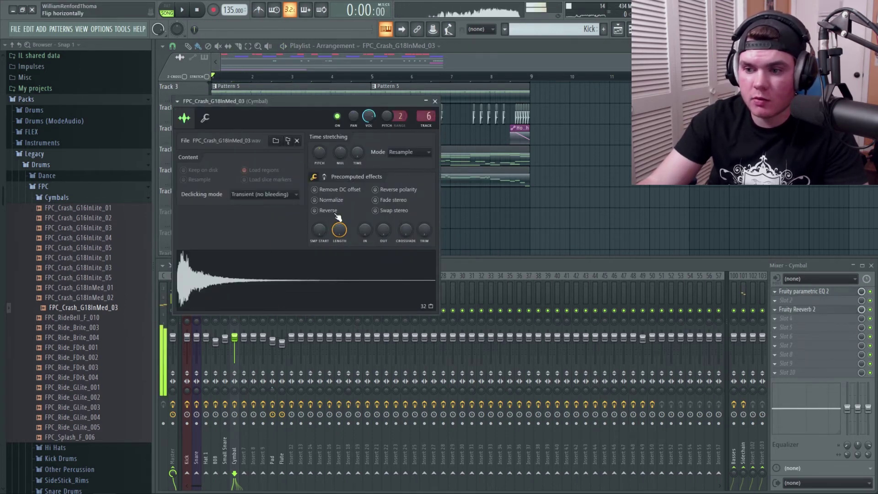
pyautogui.moveTo(365, 230); pyautogui.dragTo(365, 225)
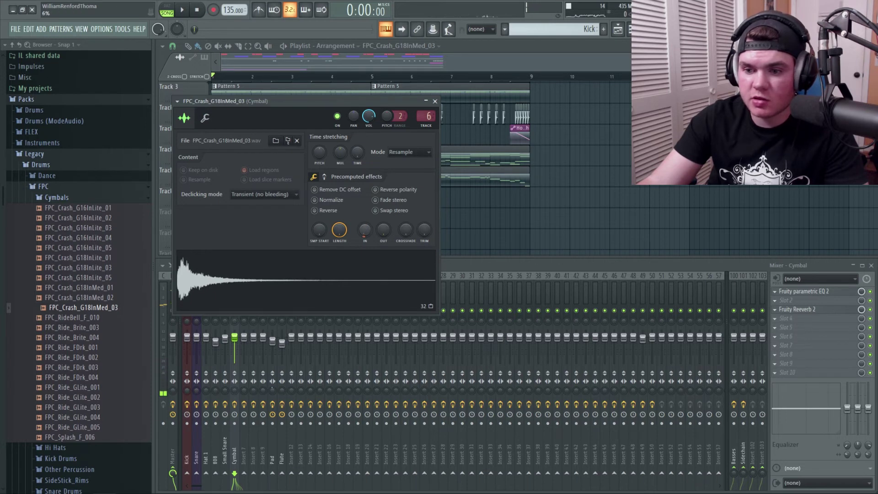
pyautogui.click(328, 204)
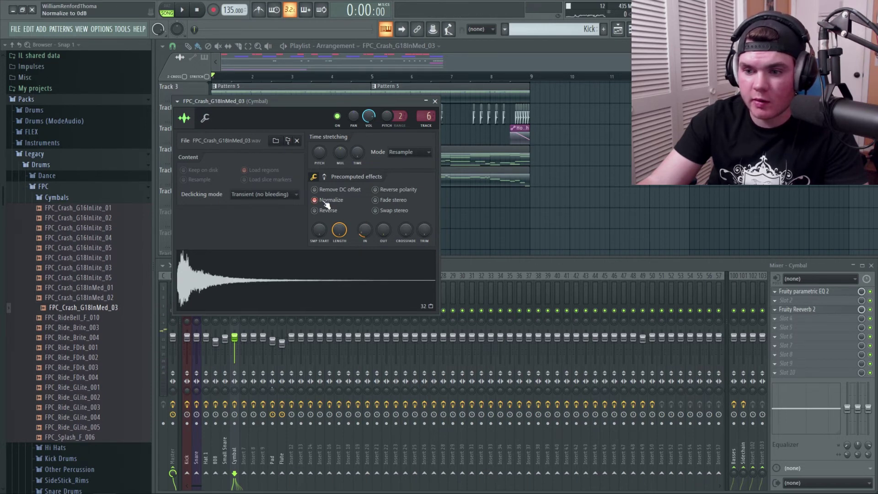
pyautogui.moveTo(365, 230); pyautogui.dragTo(365, 226)
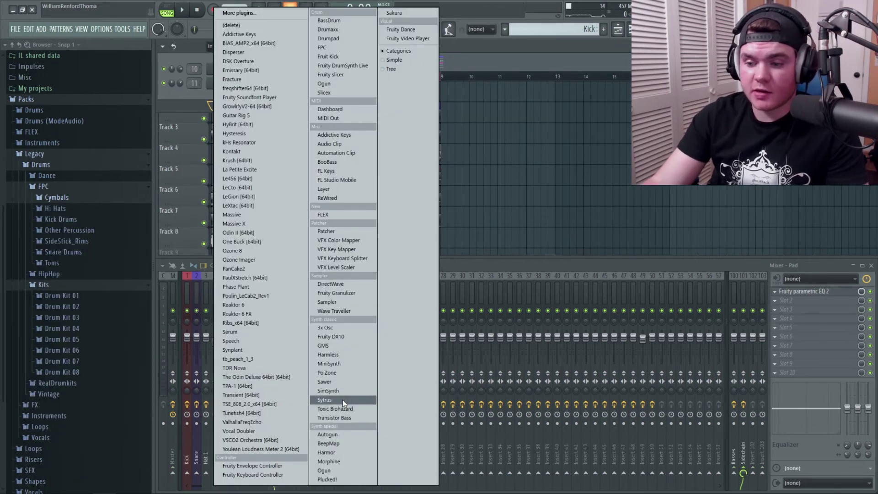
# Step: Add a Sytrus channel, switch it to the Default preset and play a test note
pyautogui.click(324, 399)
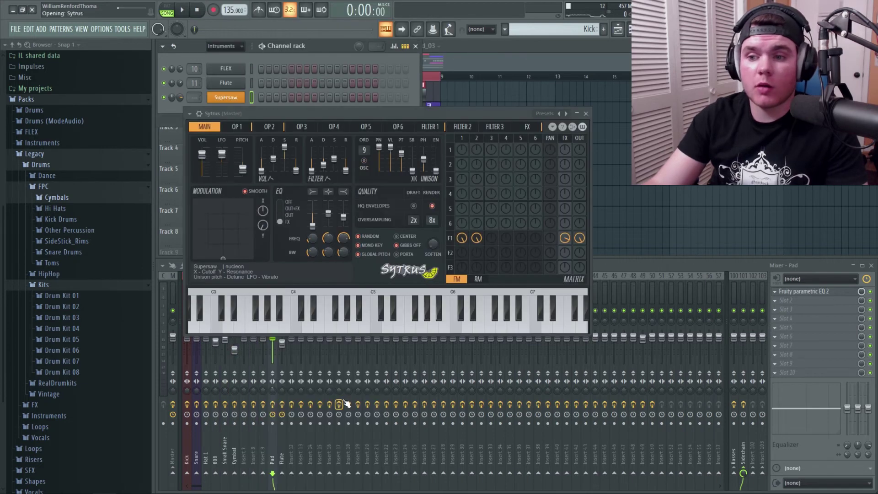
pyautogui.moveTo(274, 111); pyautogui.dragTo(274, 88)
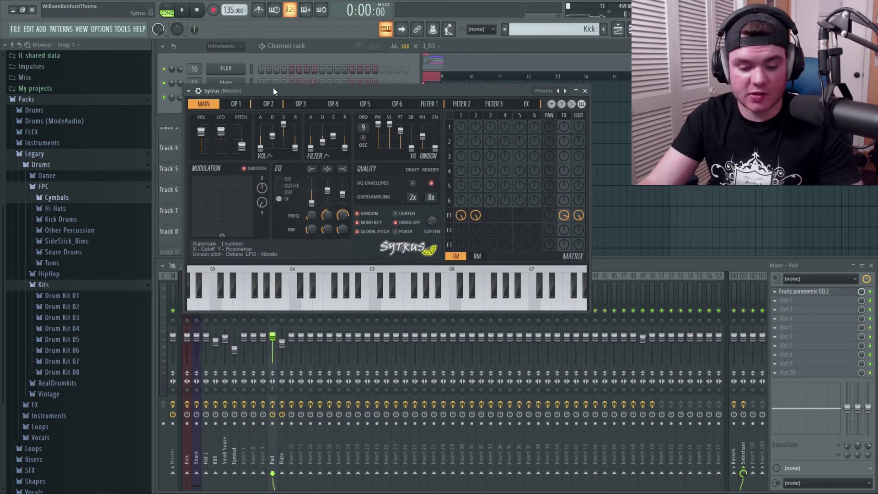
pyautogui.press('z')
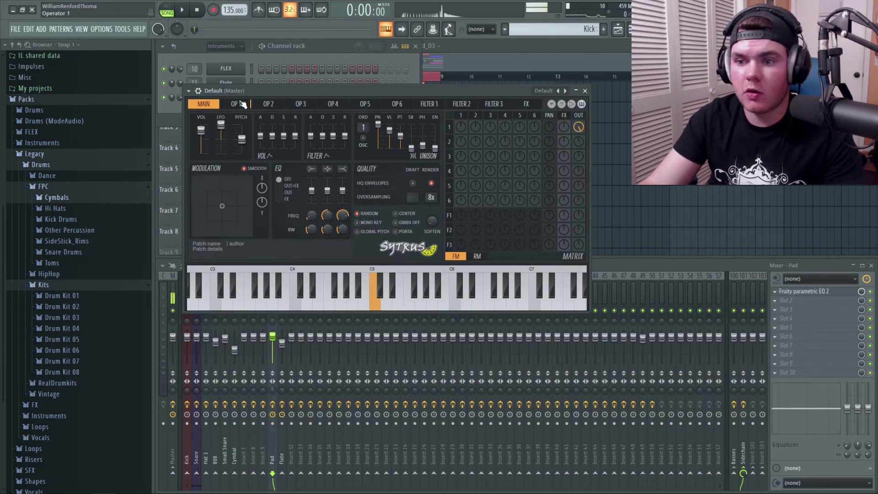
# Step: Shape Sytrus operator 1's waveform into a sawtooth and play several test notes
pyautogui.click(236, 104)
pyautogui.moveTo(238, 145); pyautogui.dragTo(239, 138)
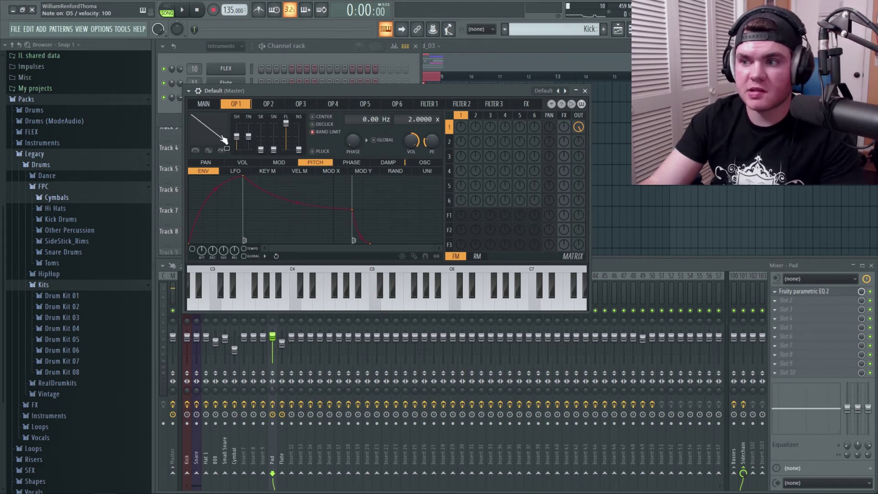
pyautogui.press('x')
pyautogui.press('c')
pyautogui.press('z')
pyautogui.press('x')
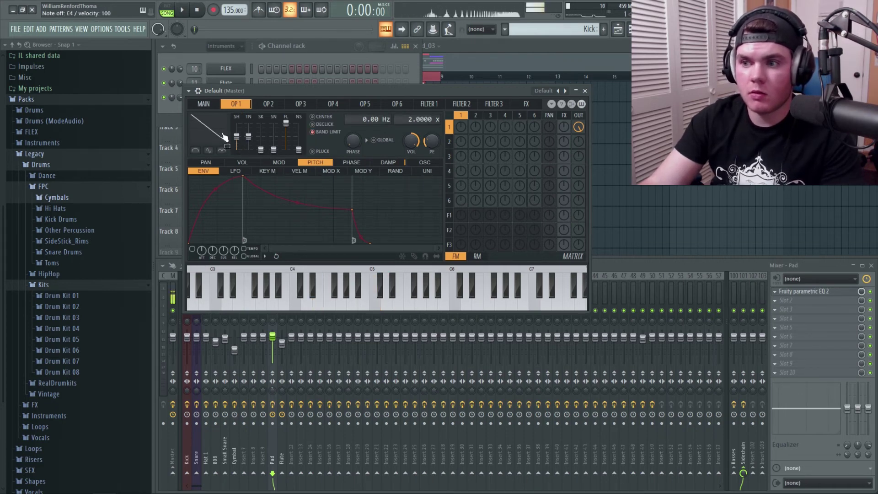
# Step: Move the peak of operator 1's volume envelope to 0:276 for a slightly slower attack
pyautogui.click(243, 162)
pyautogui.press('c')
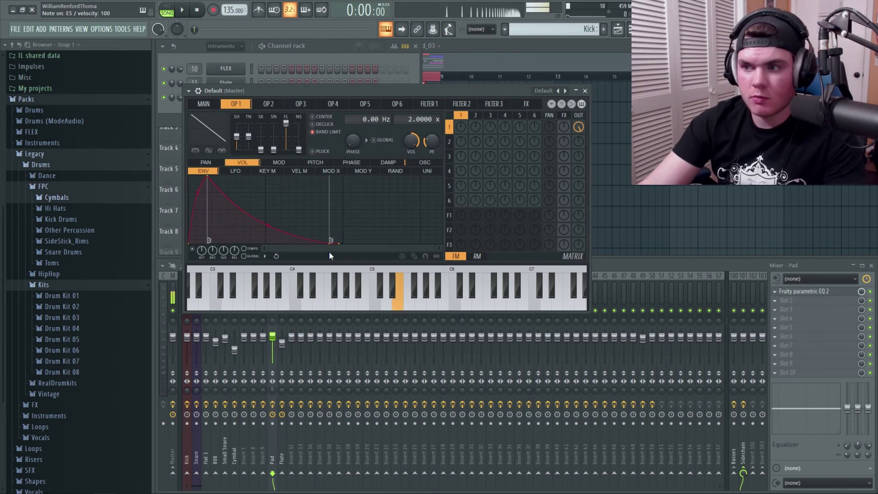
pyautogui.moveTo(207, 177); pyautogui.dragTo(210, 174)
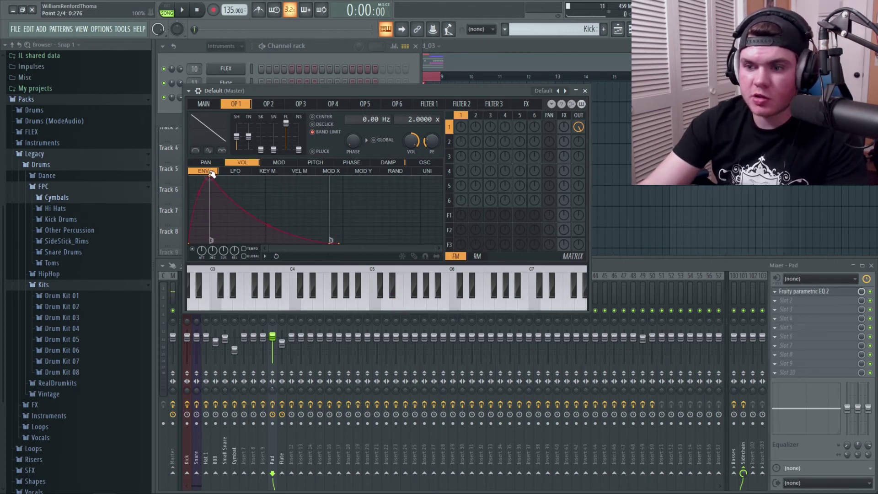
# Step: Enable operator 1's pitch envelope, raise its sustain point to the maximum and lengthen the attack, testing notes
pyautogui.click(325, 163)
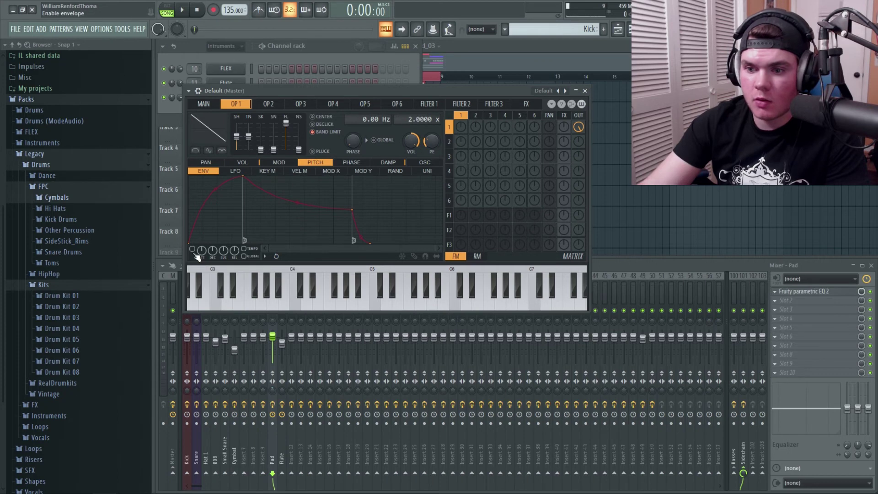
pyautogui.press('c')
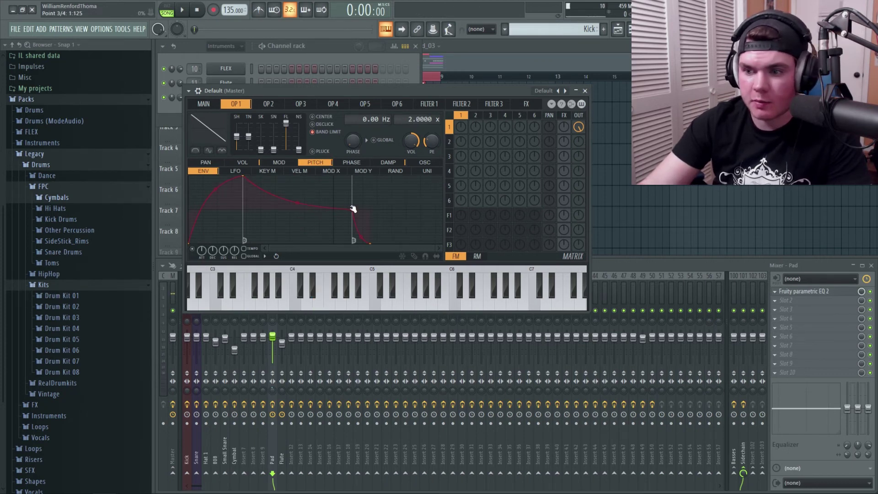
pyautogui.moveTo(351, 211); pyautogui.dragTo(363, 169)
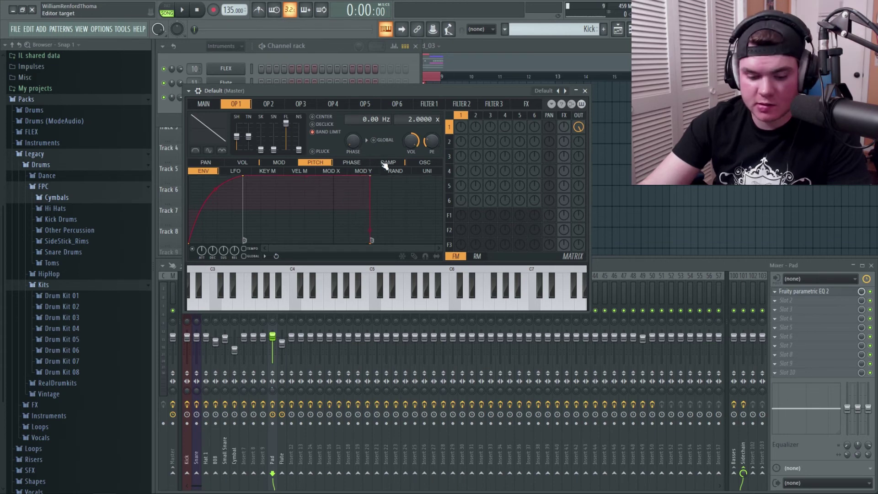
pyautogui.press('c')
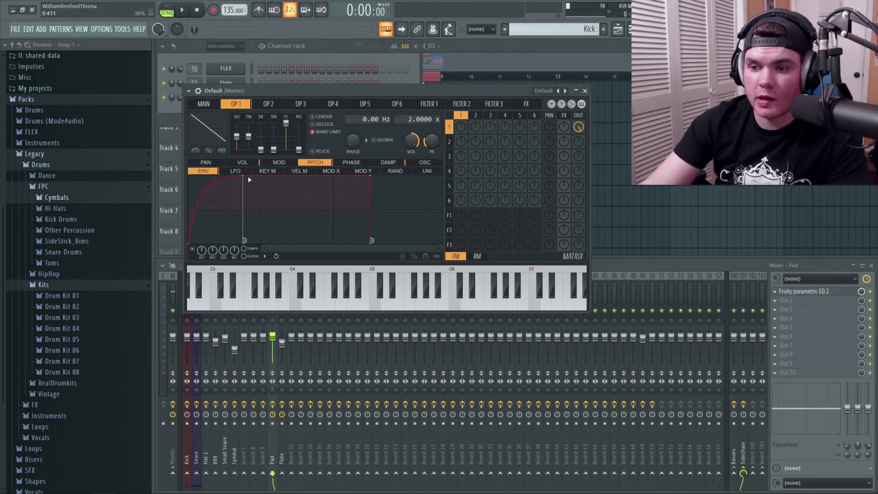
pyautogui.moveTo(248, 176); pyautogui.dragTo(259, 176)
pyautogui.press('c')
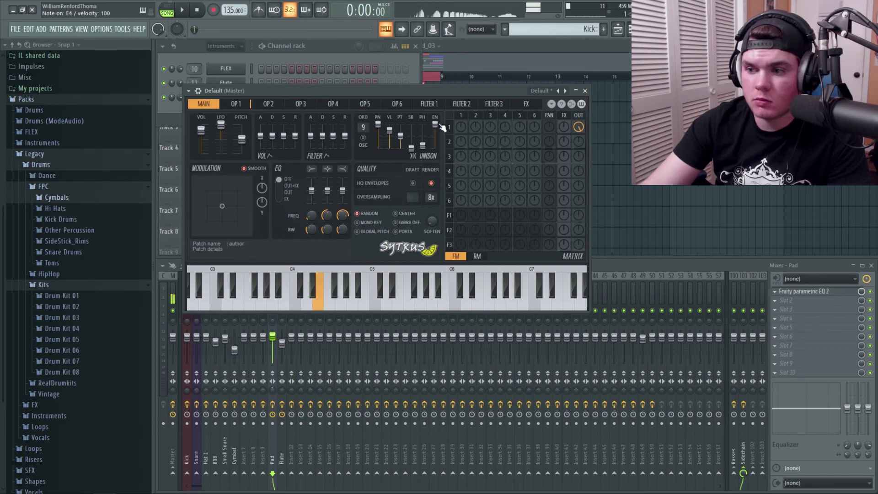
# Step: Close Sytrus and draw a two-bar note at the start of its Default channel's piano roll for Pattern 6 on Track 9
pyautogui.click(584, 91)
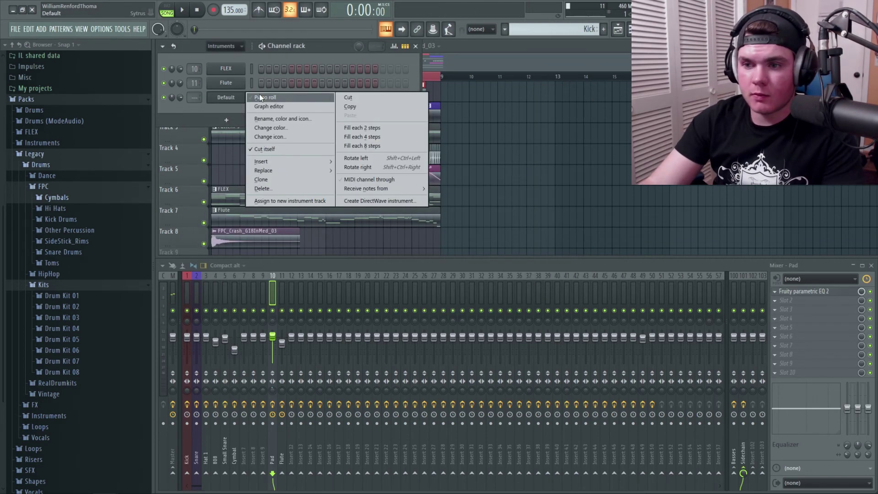
pyautogui.click(276, 98)
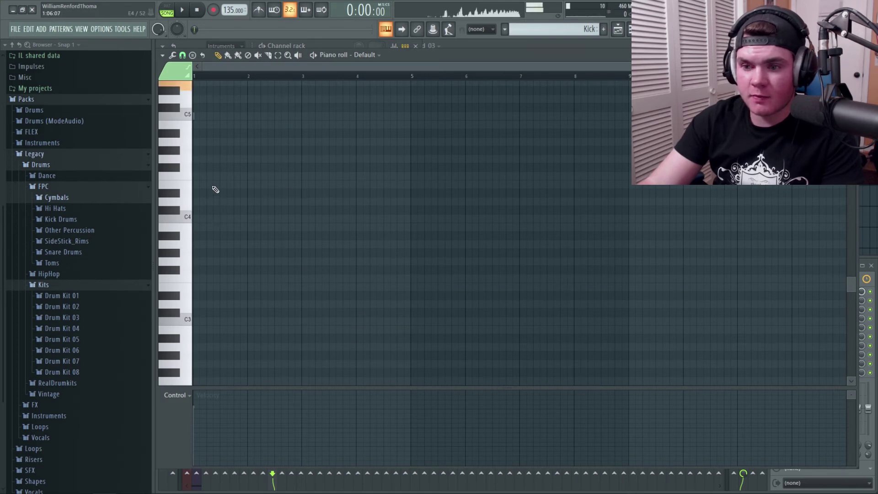
pyautogui.scroll(-1, 216, 126)
pyautogui.click(210, 161)
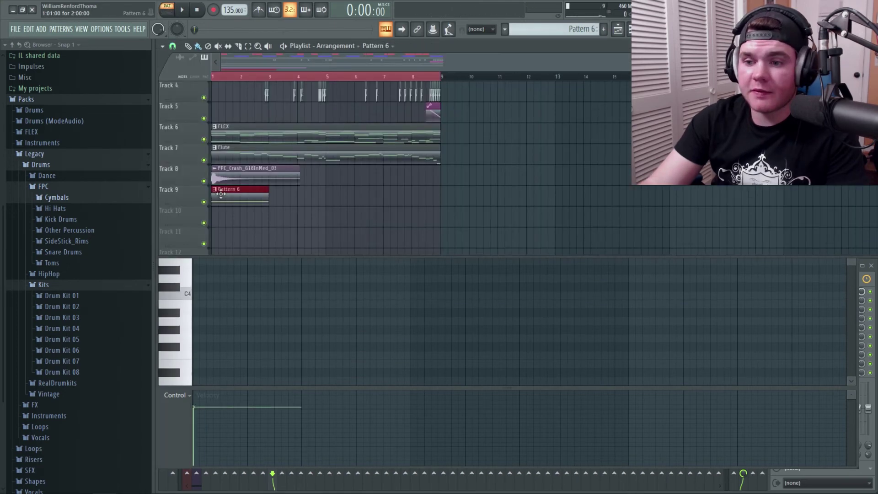
pyautogui.scroll(3, 366, 183)
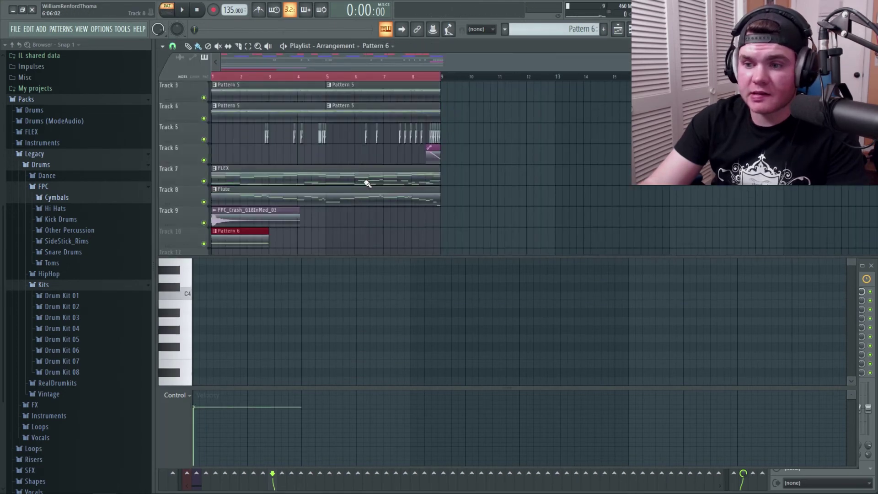
pyautogui.scroll(-3, 366, 183)
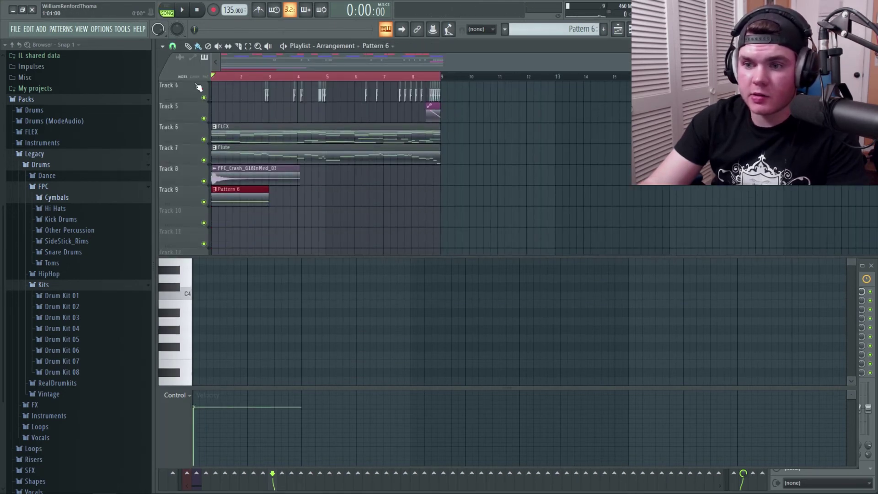
# Step: Close the piano roll and play the arrangement to hear the Pattern 6 note against the other tracks
pyautogui.click(856, 262)
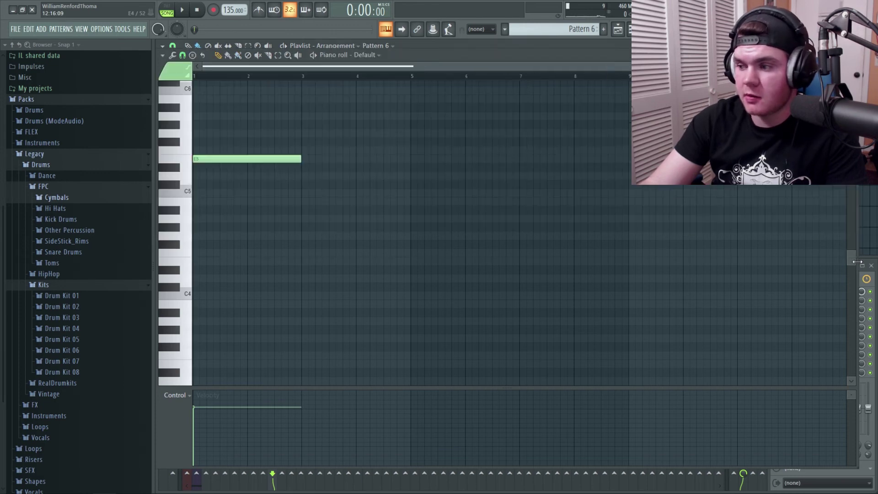
pyautogui.press('space')
pyautogui.press('Escape')
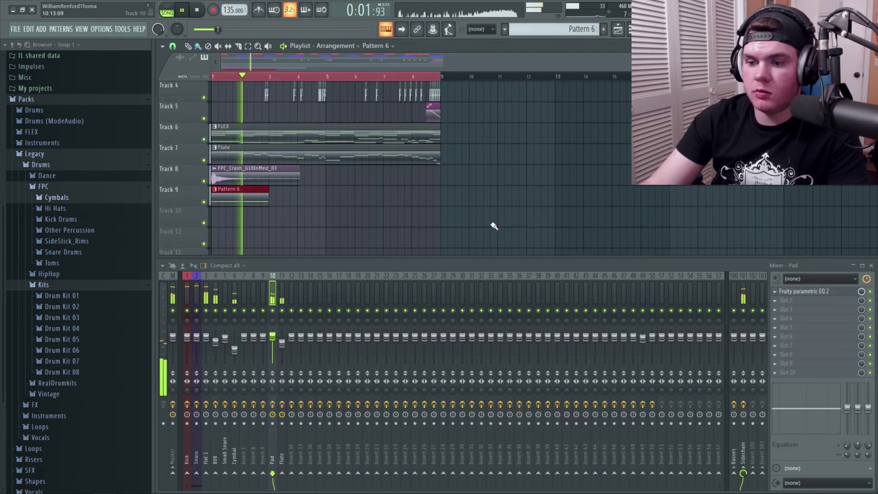
pyautogui.press('space')
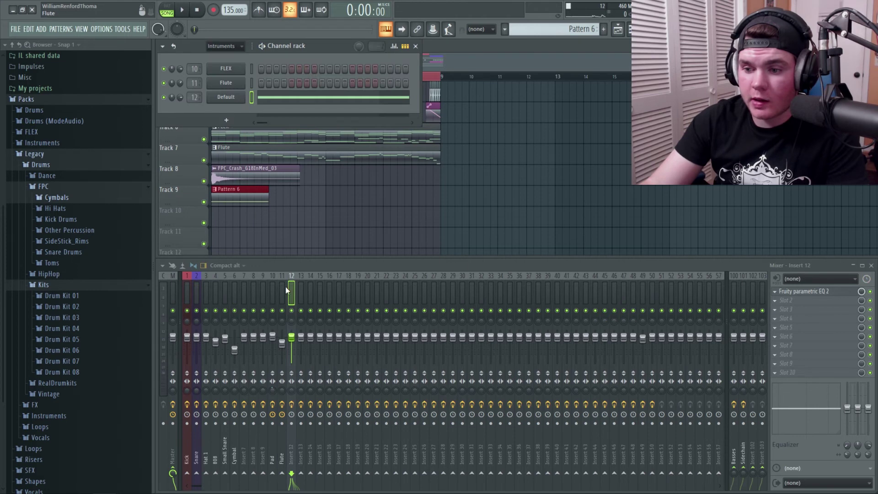
# Step: Route the Default channel to mixer insert 12 and rename that mixer track as Siren
pyautogui.rightClick(285, 287)
pyautogui.rightClick(296, 286)
pyautogui.click(308, 274)
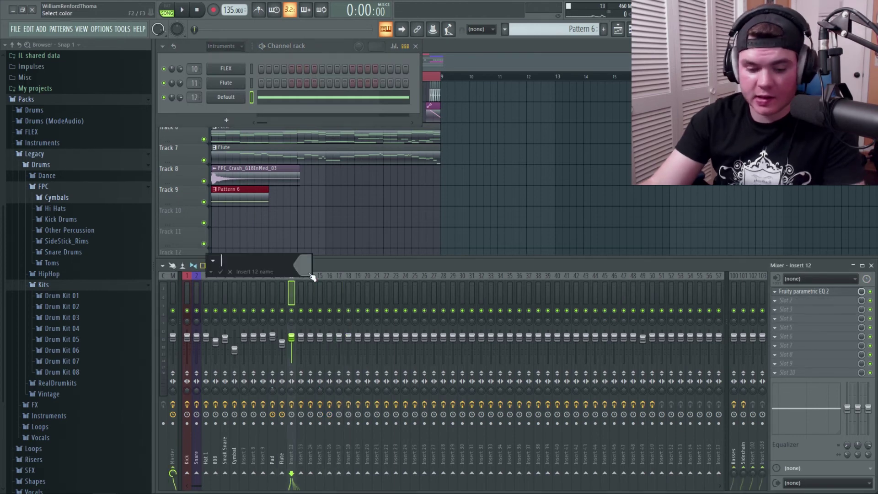
pyautogui.write('Siren')
pyautogui.press('Return')
# Step: In the Siren track's Fruity parametric EQ 2, make narrow cuts with bands 5 and 4, placing band 4 at about -3.5 dB and 1081 Hz, checking with playback
pyautogui.click(804, 291)
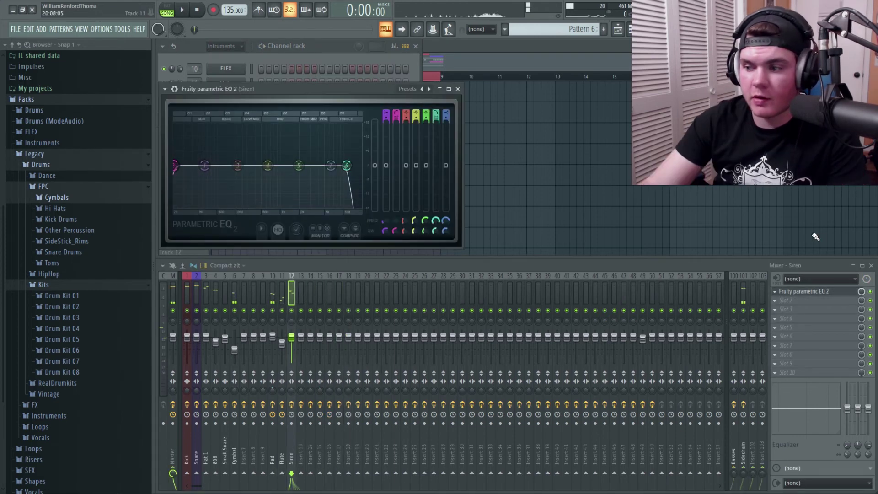
pyautogui.press('space')
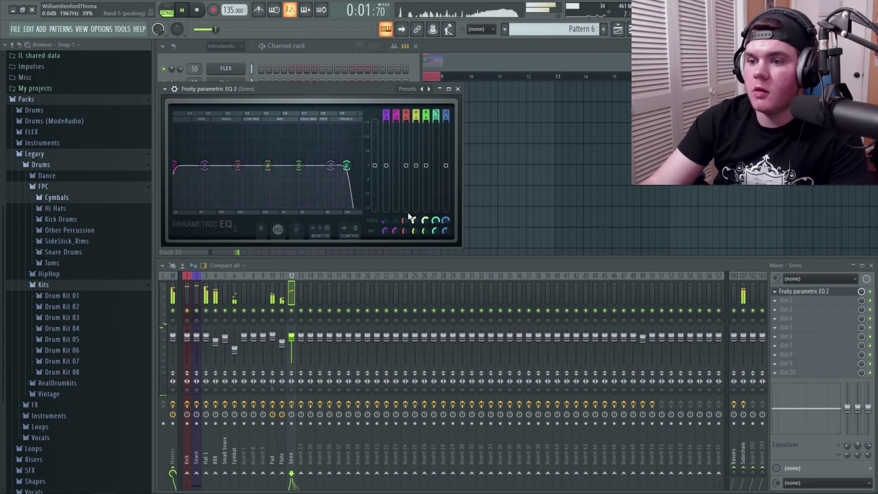
pyautogui.press('space')
pyautogui.moveTo(299, 165); pyautogui.dragTo(325, 155)
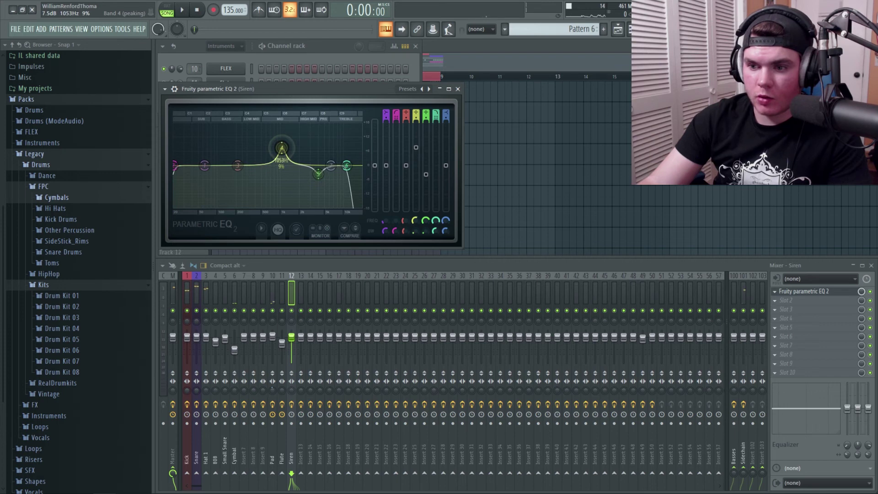
pyautogui.press('space')
pyautogui.press('space')
pyautogui.moveTo(282, 150); pyautogui.dragTo(283, 174)
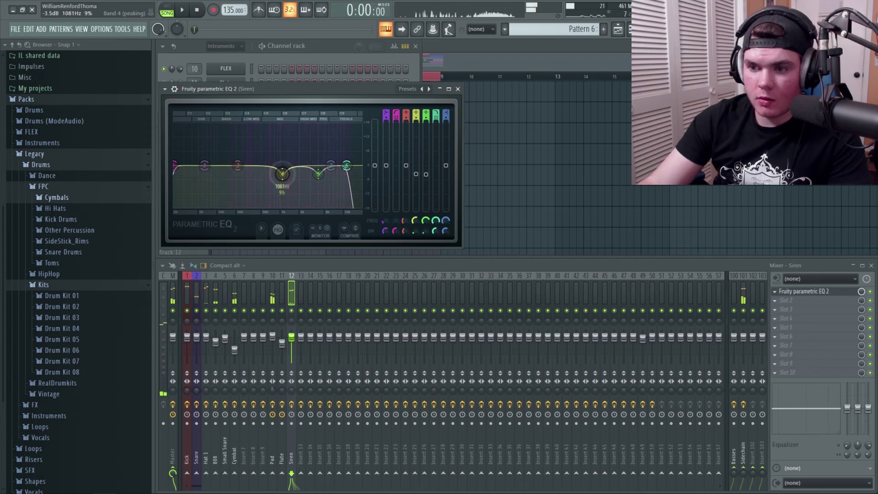
# Step: Add Fruity Delay 3 to the Siren track, set its delay time to 6:0 and audition the echo
pyautogui.press('space')
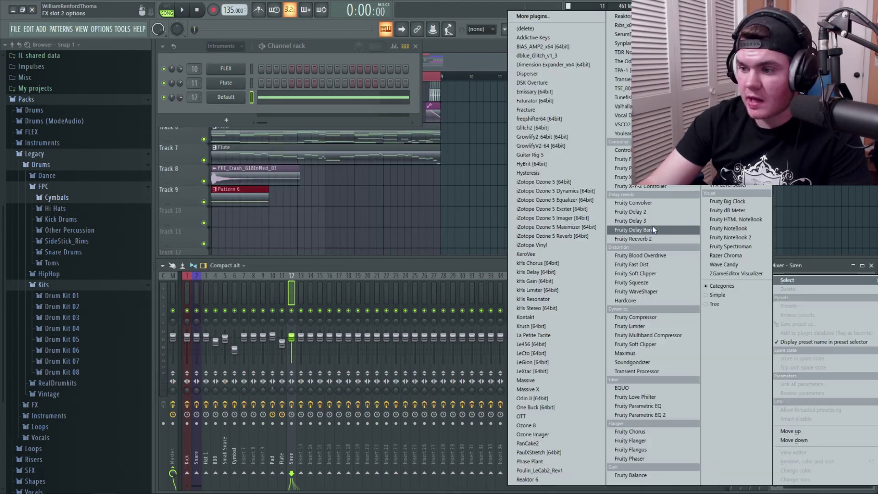
pyautogui.click(654, 224)
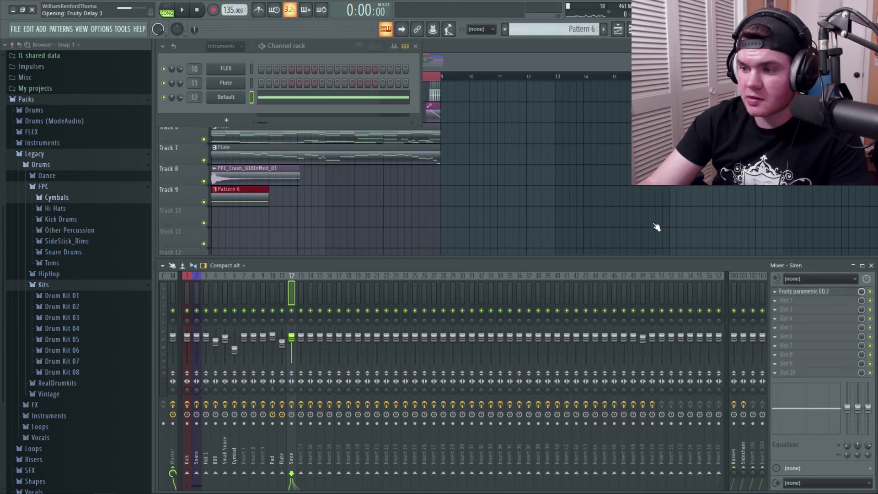
pyautogui.press('space')
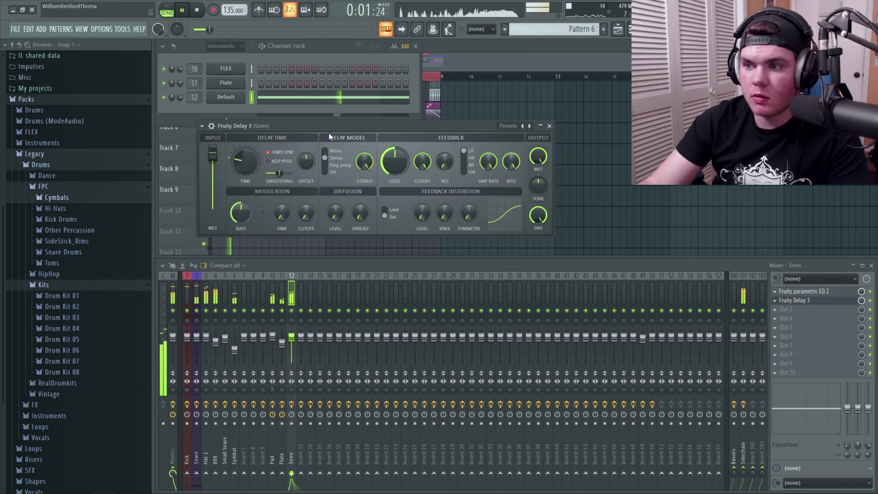
pyautogui.press('space')
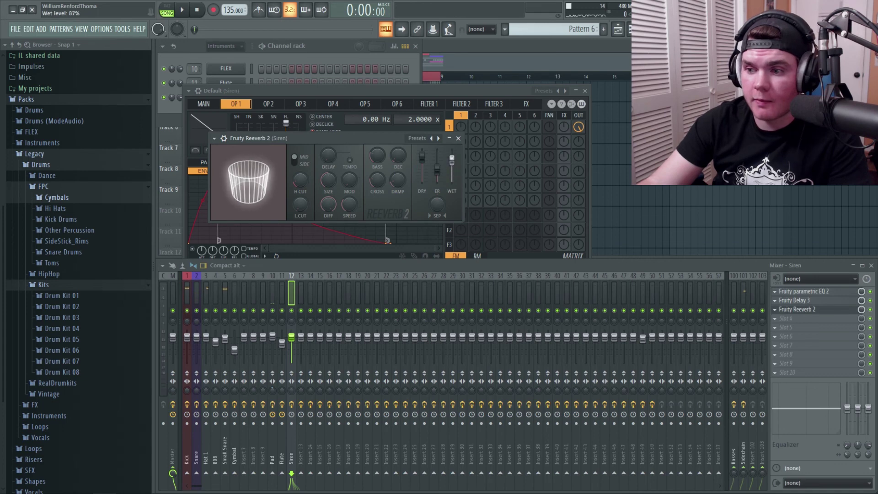
pyautogui.press('space')
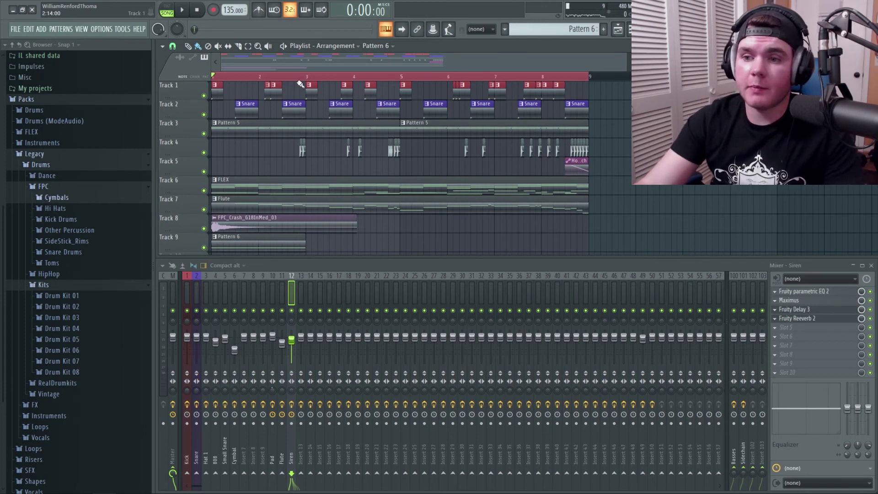
# Step: Shape the low band's compression curve in the Master track's Maximus with a point at about -4.7 dB, and play the full arrangement
pyautogui.click(172, 286)
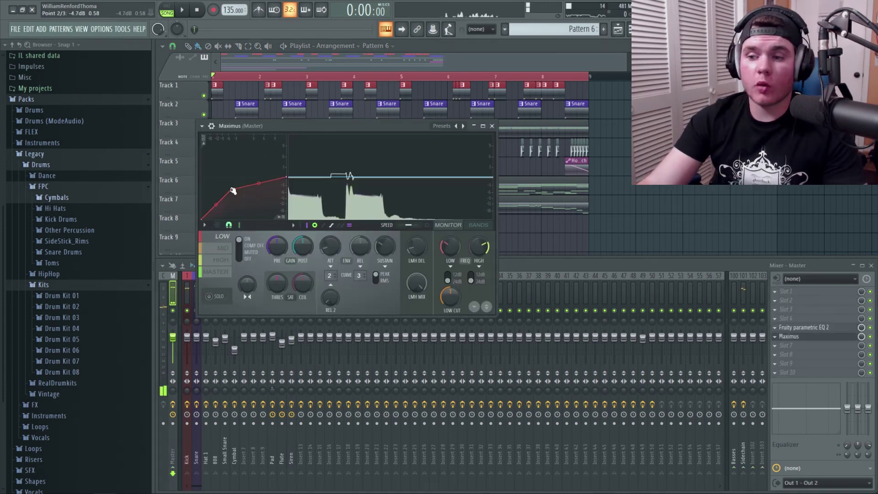
pyautogui.click(789, 336)
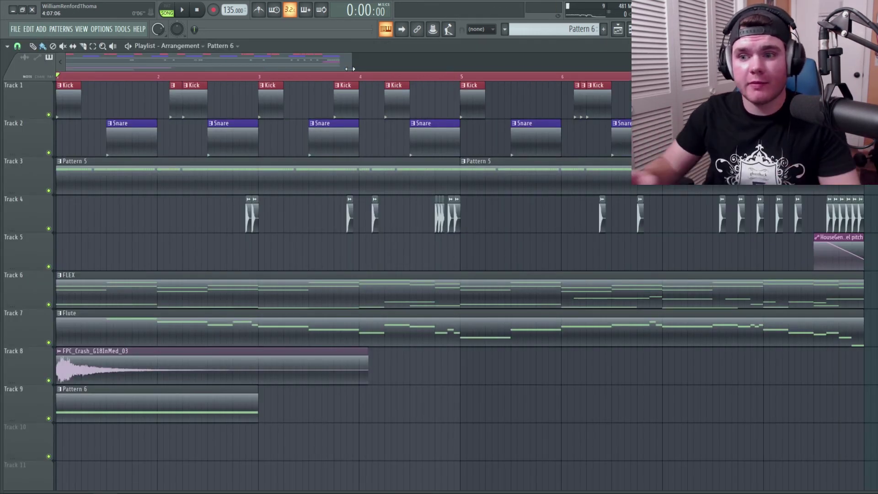
pyautogui.press('space')
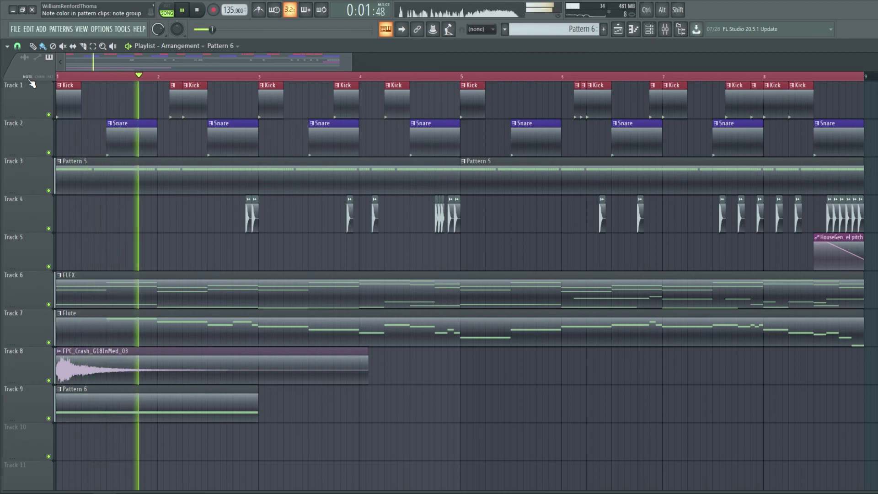